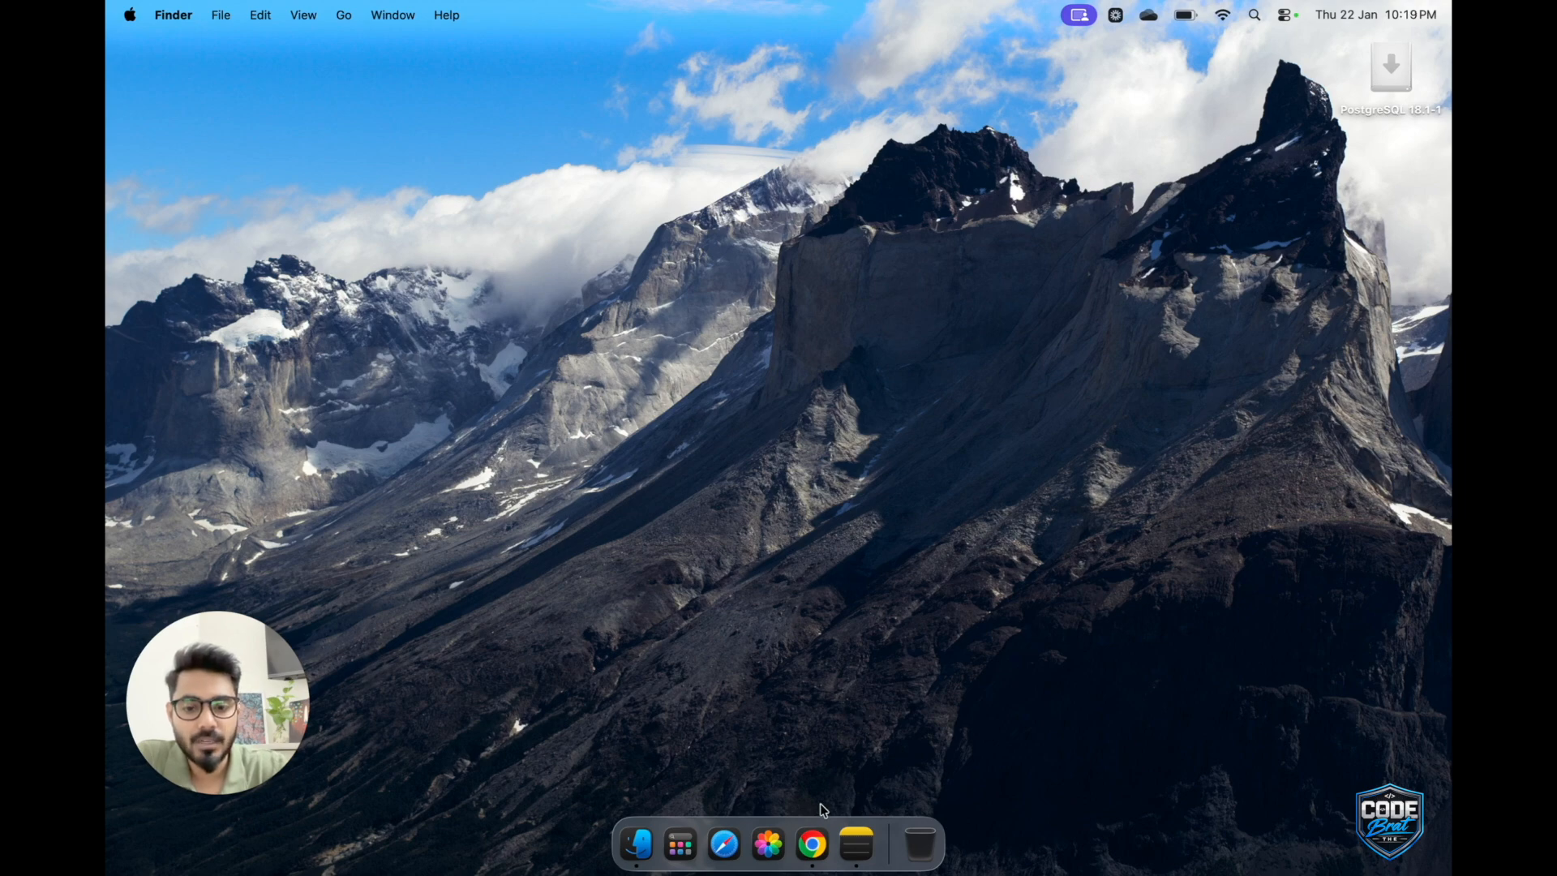
Search Google for "postgressql" in a full-screen Chrome window and open the official PostgreSQL website.
click(812, 846)
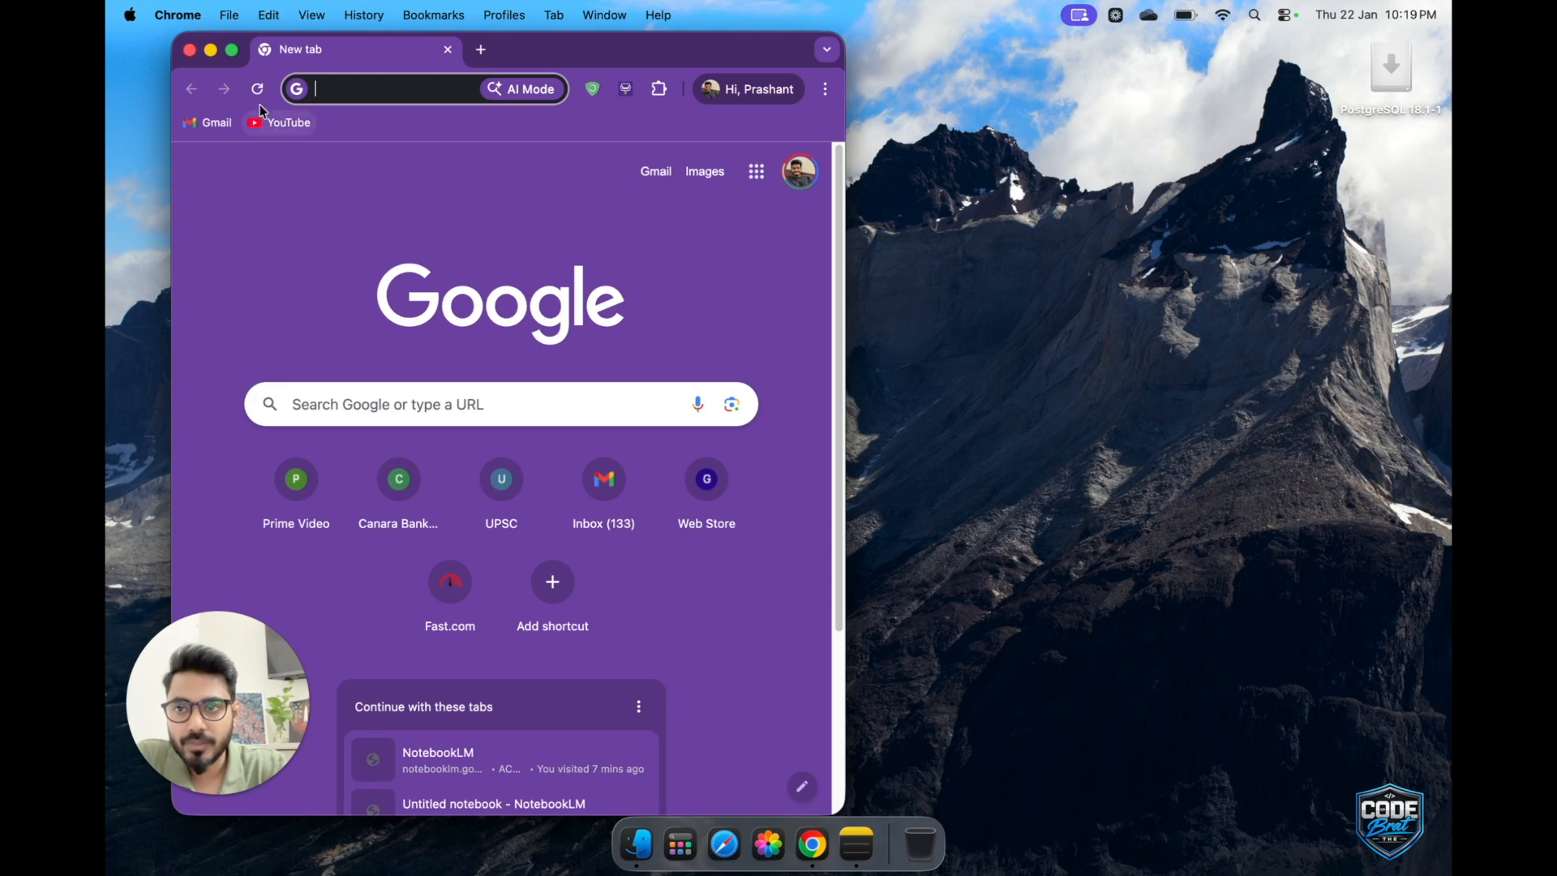
click(231, 50)
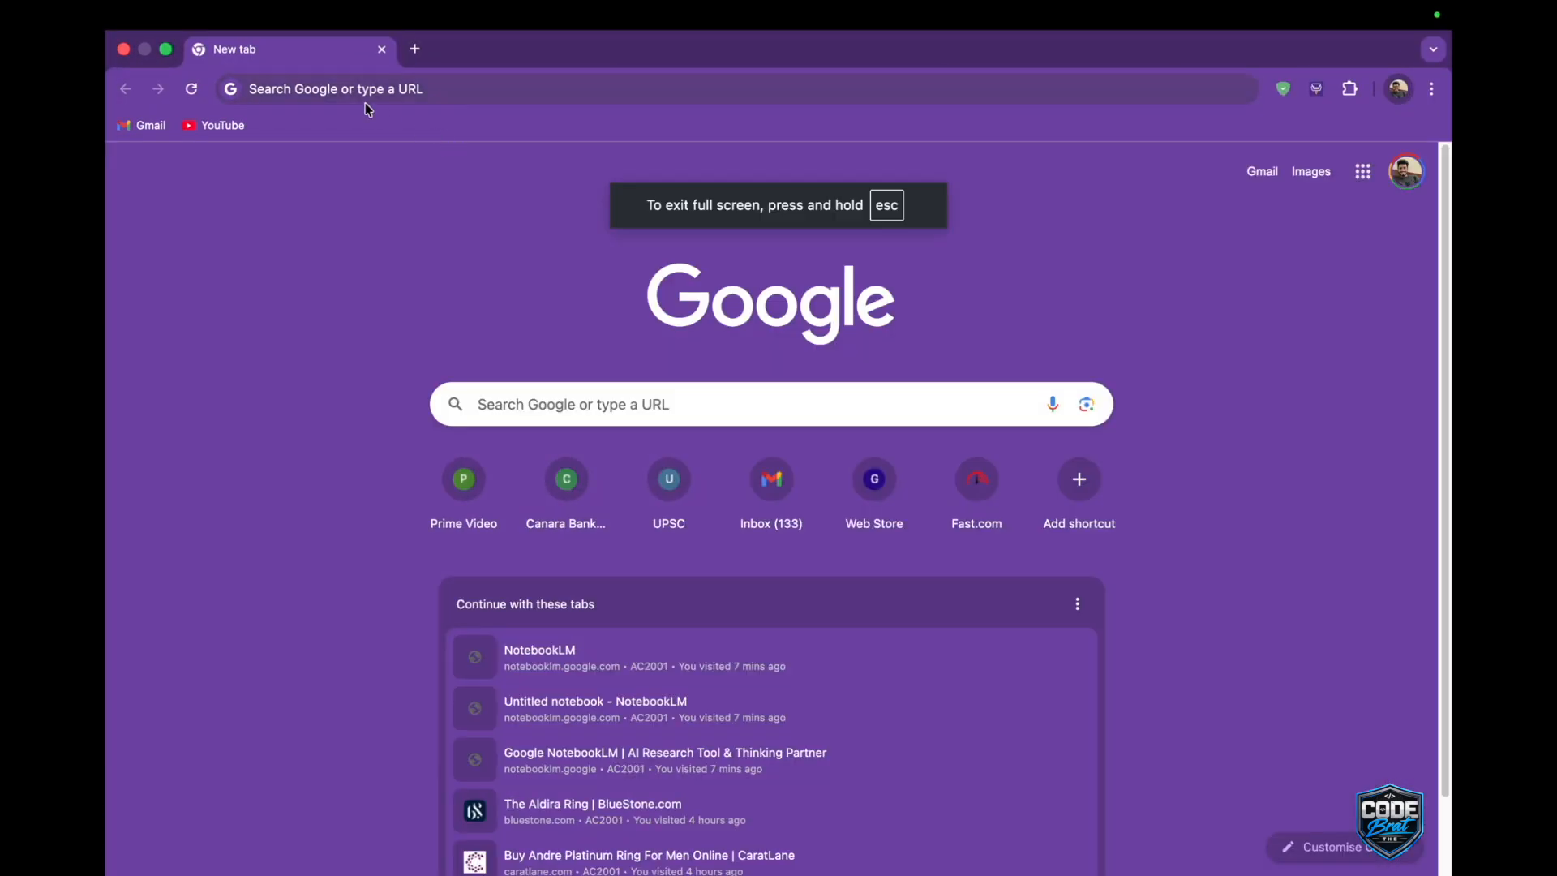
click(338, 86)
text(post)
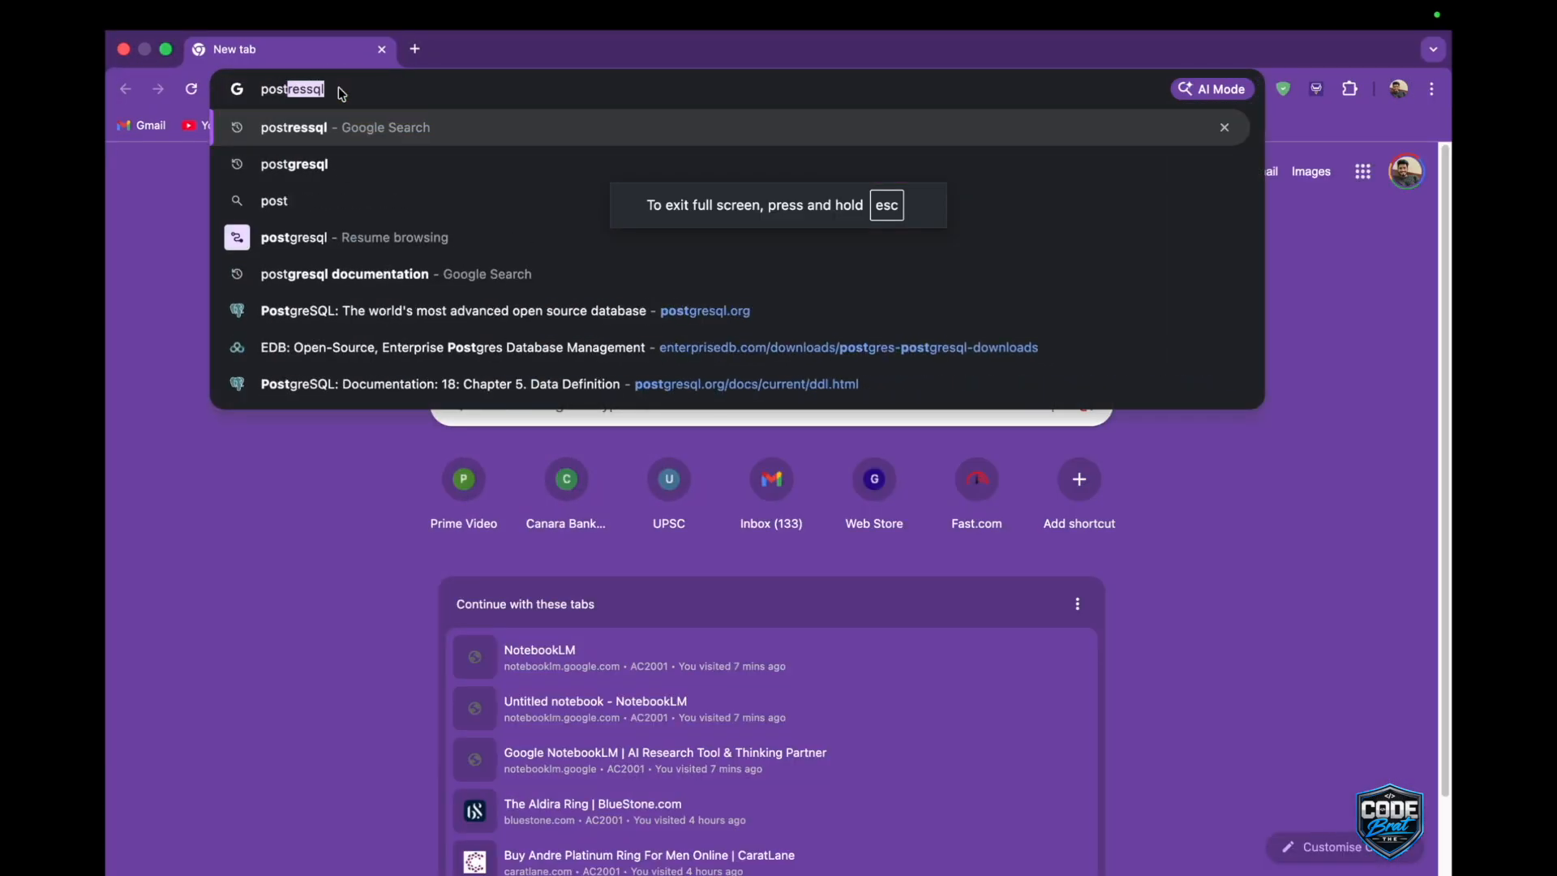
text(gressql)
key(Return)
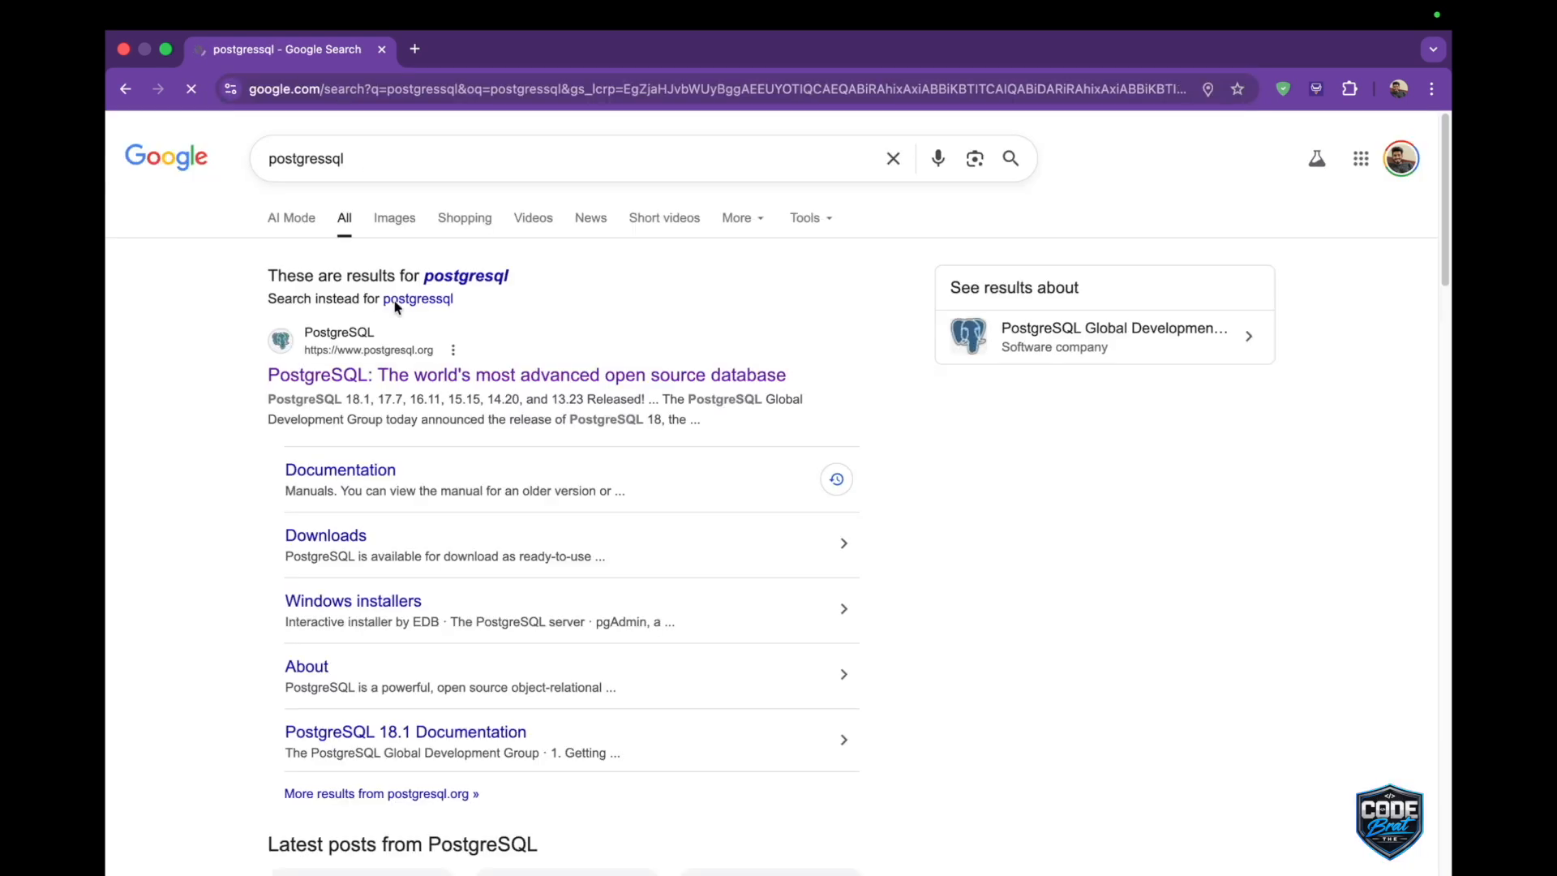
scroll(260, 440, down, 1)
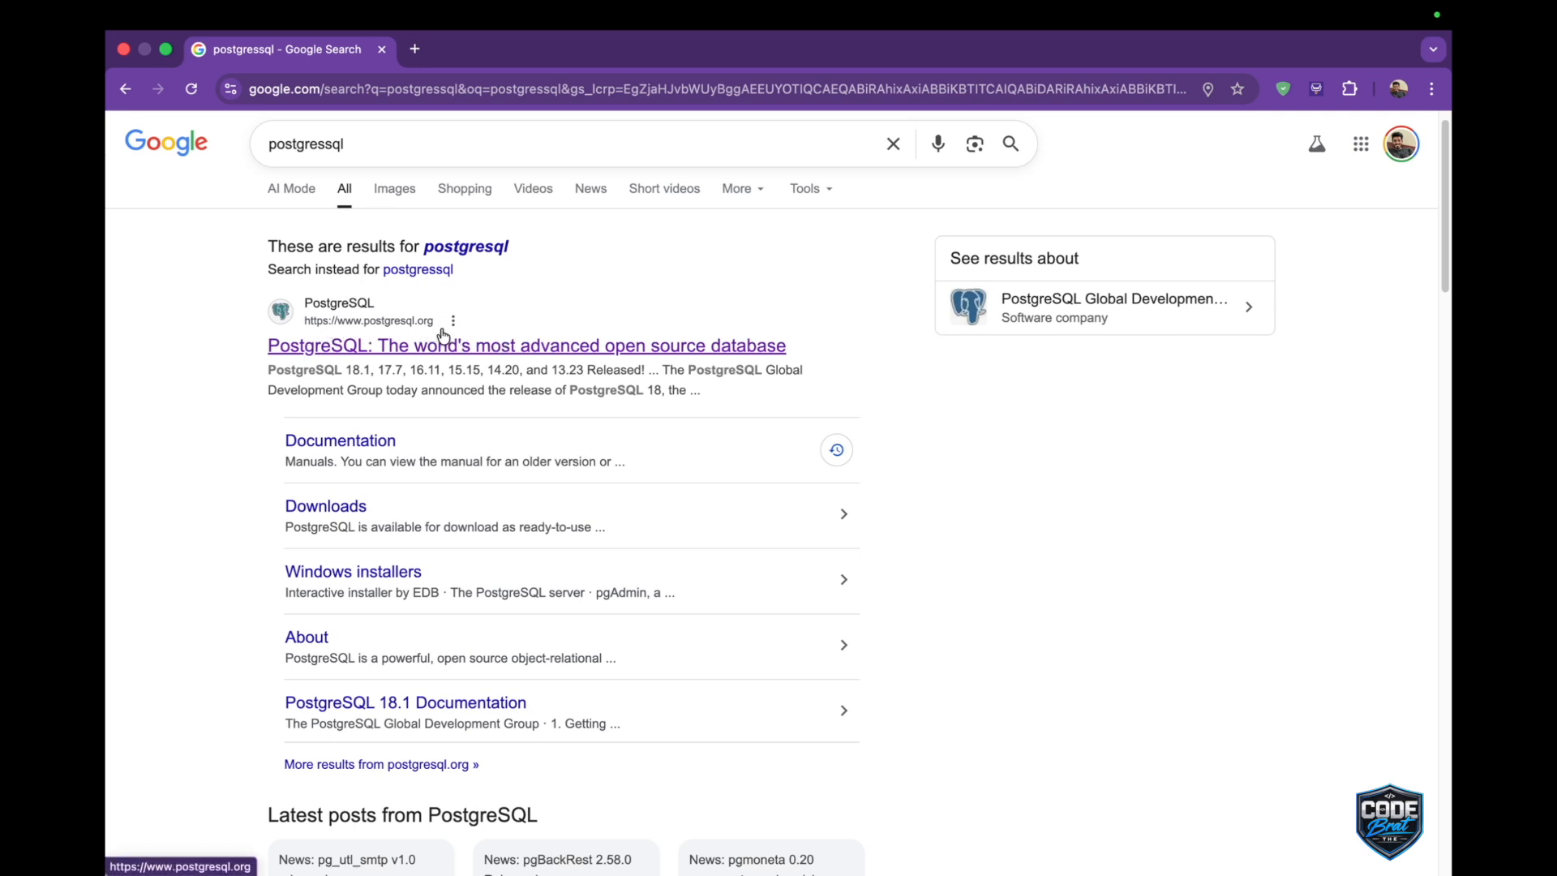
click(356, 351)
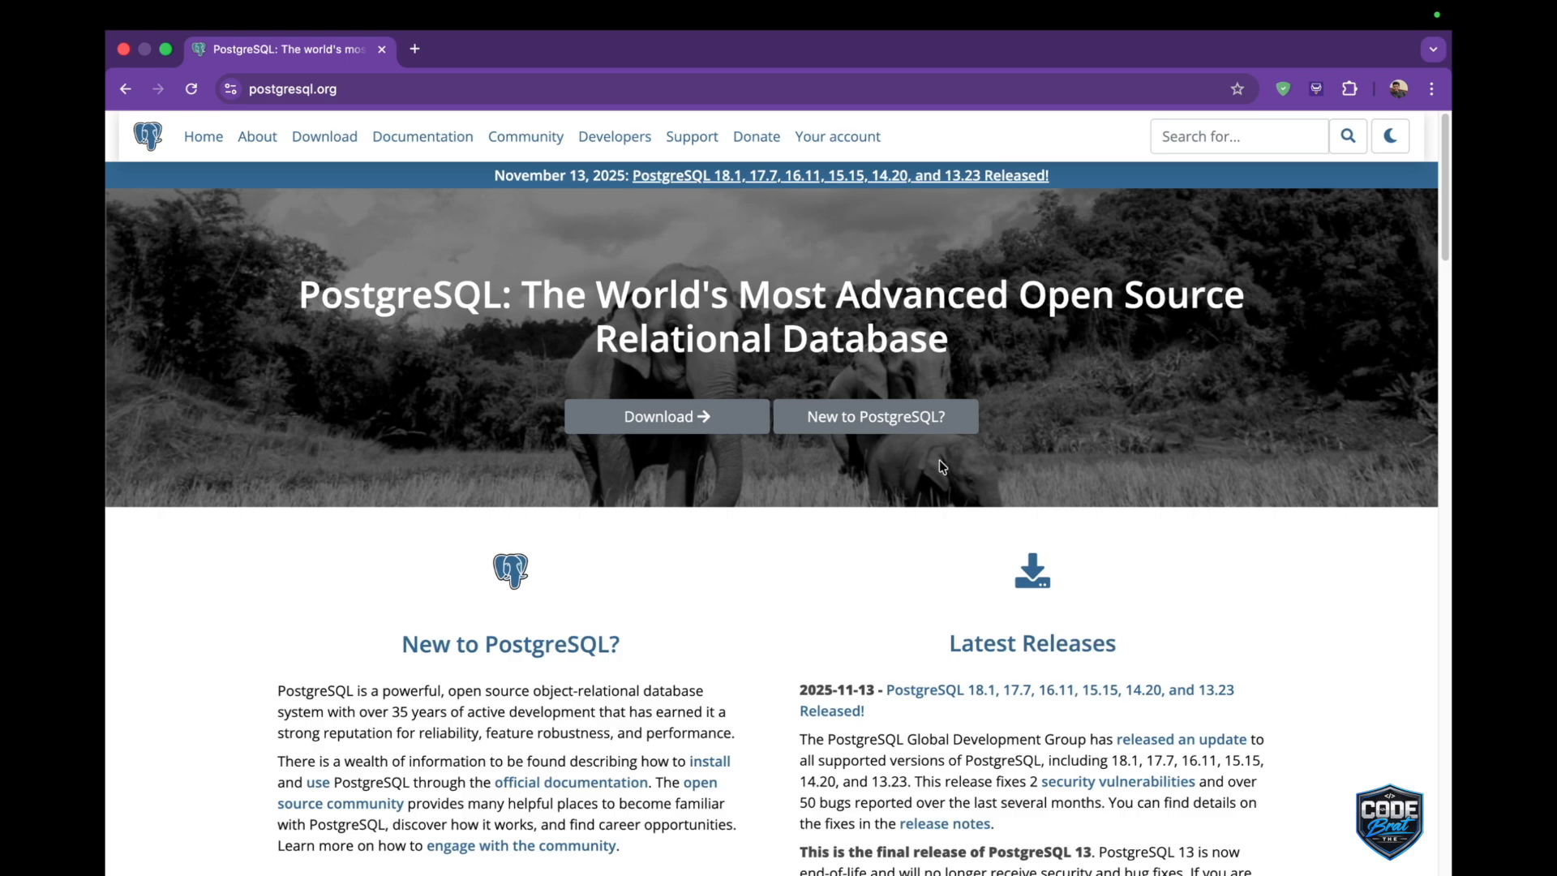
Review the PostgreSQL introduction and feature list on the About page, and return to the homepage.
click(892, 417)
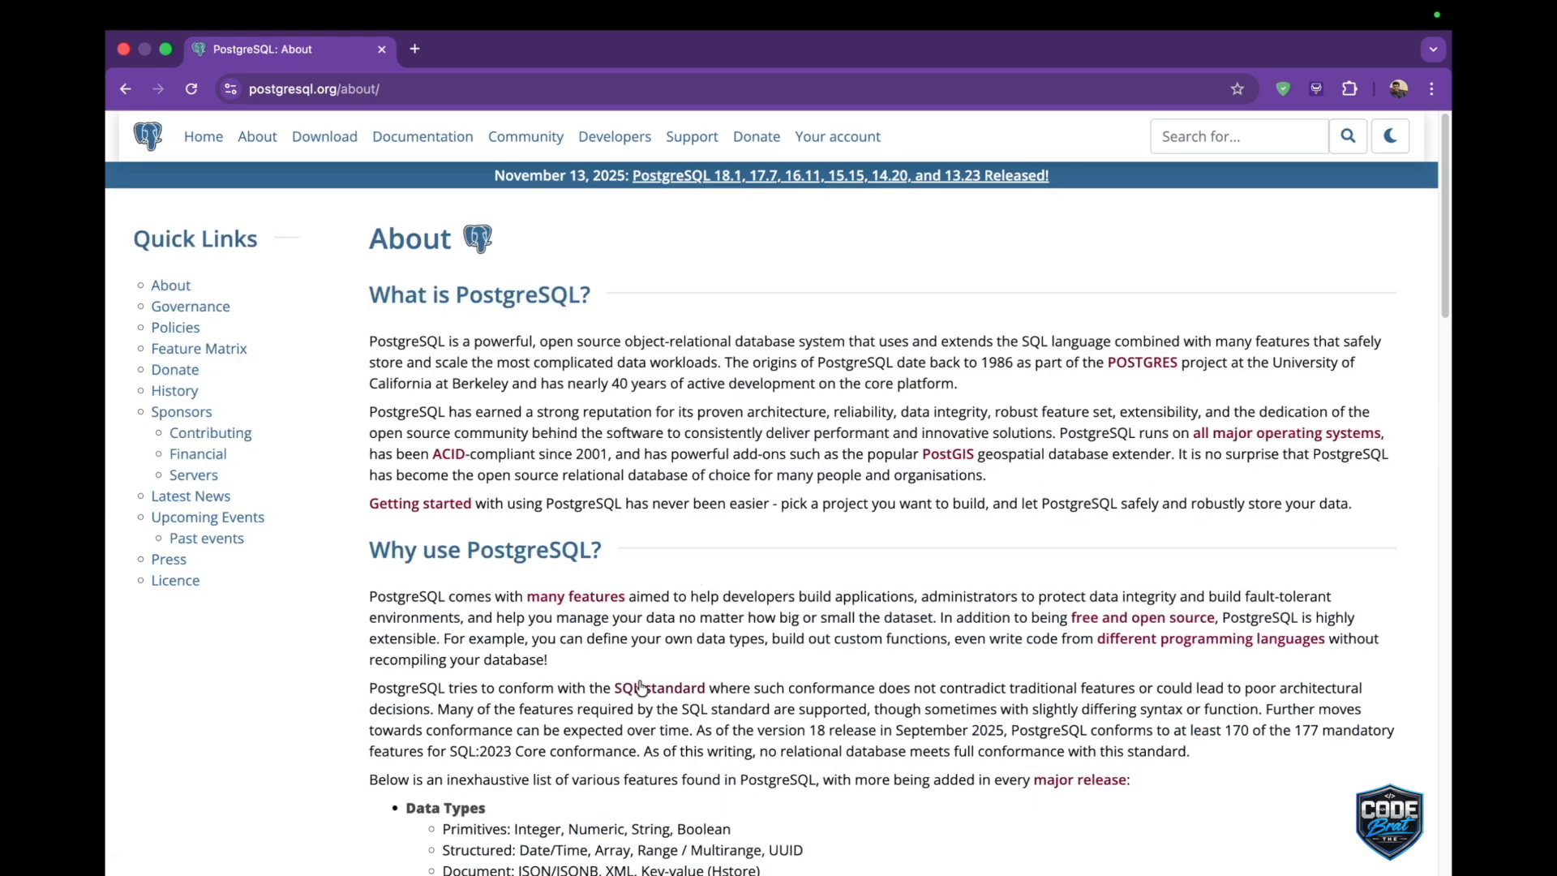
scroll(638, 679, down, 5)
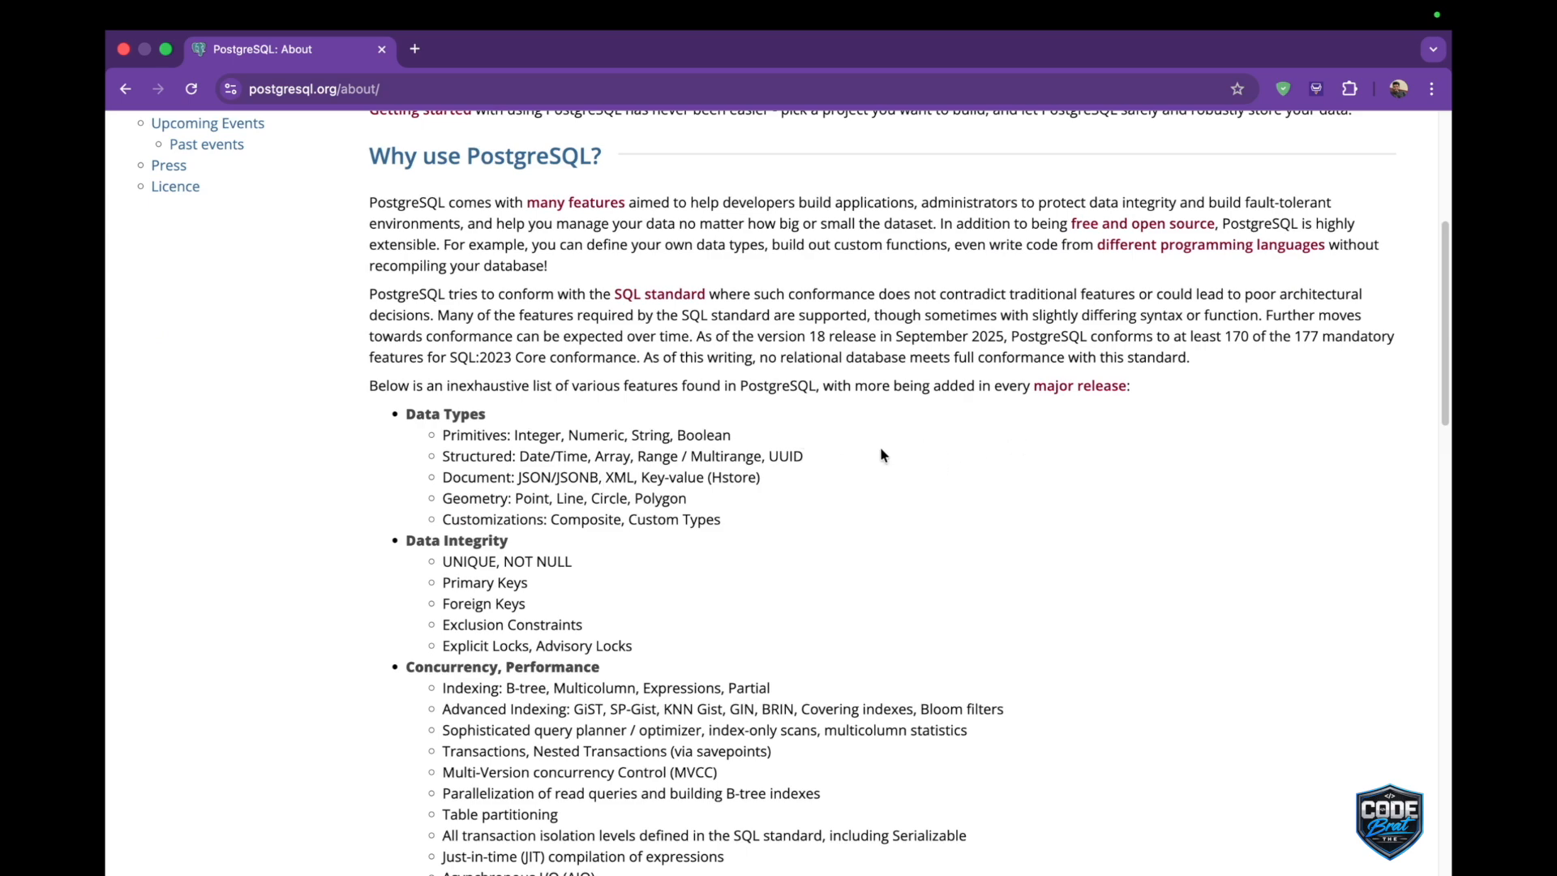
scroll(597, 445, down, 3)
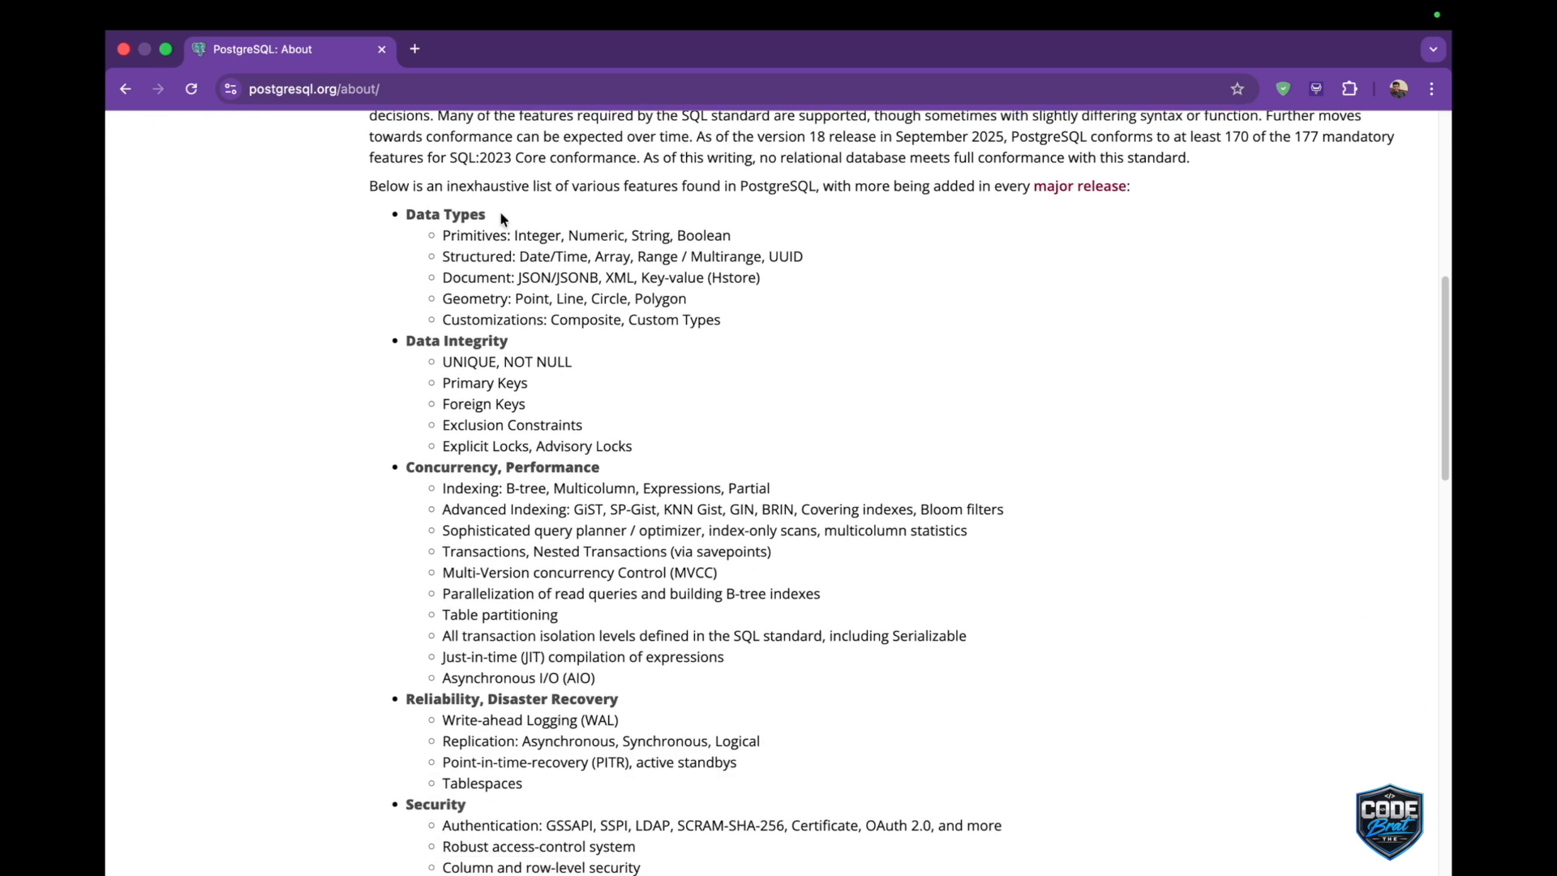
scroll(518, 745, down, 10)
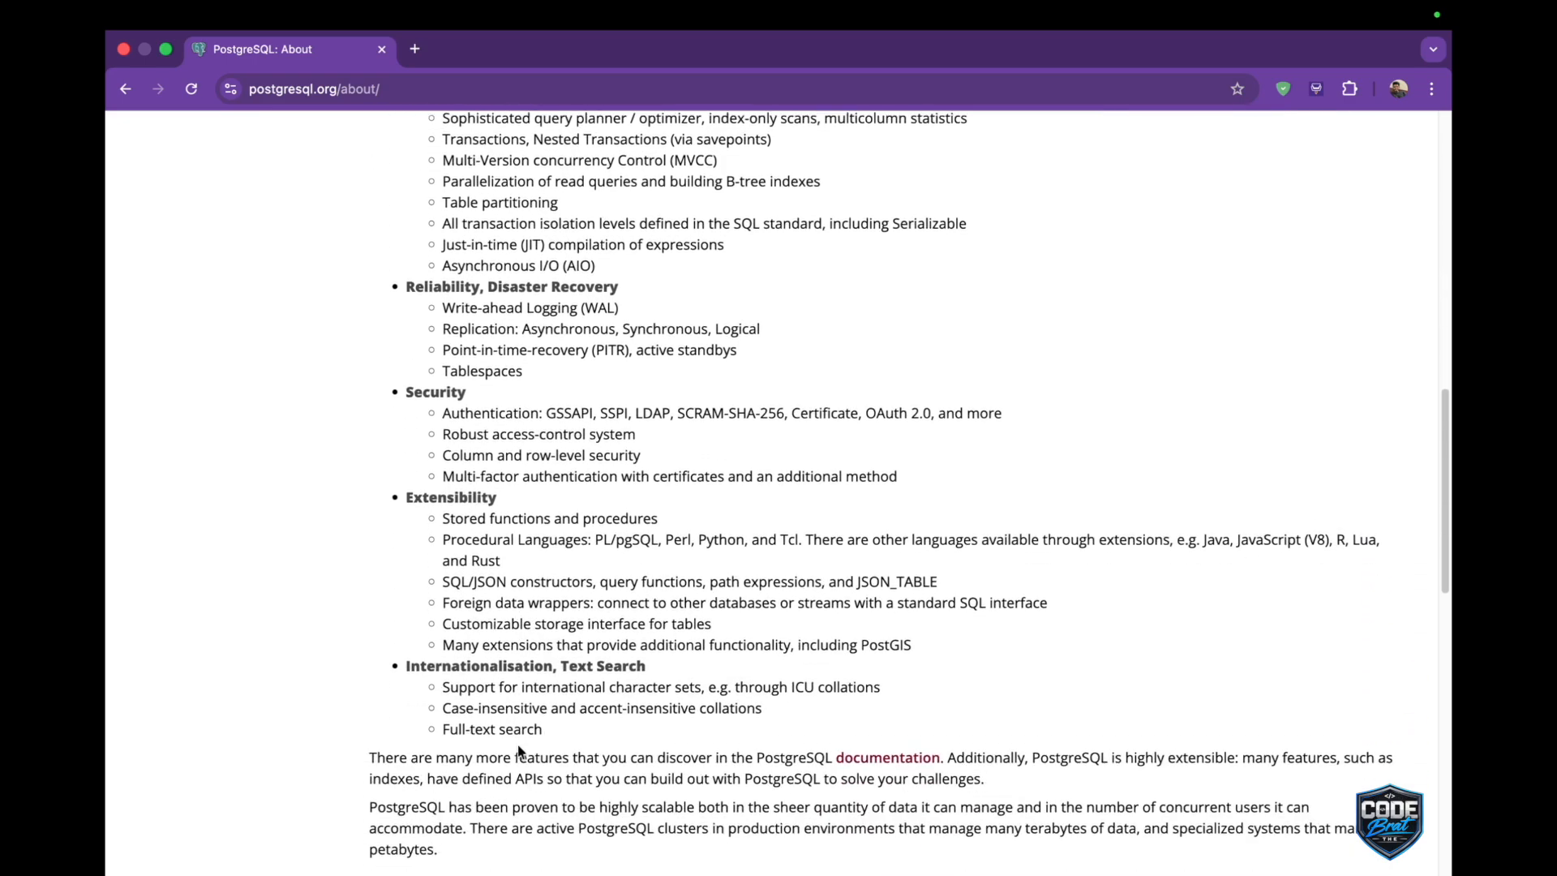
scroll(517, 742, up, 20)
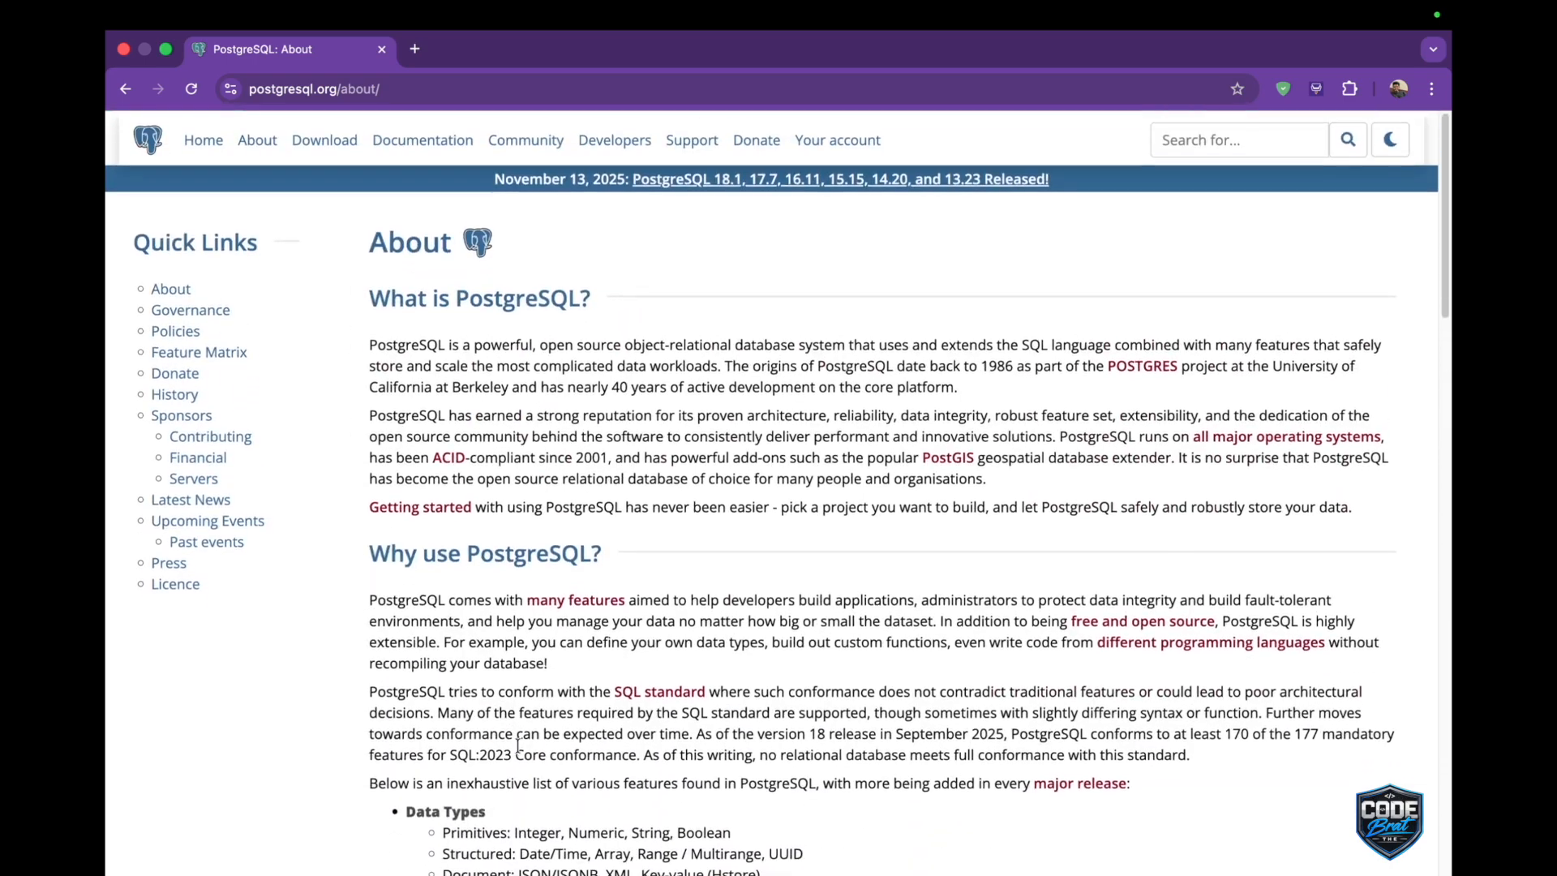
click(124, 89)
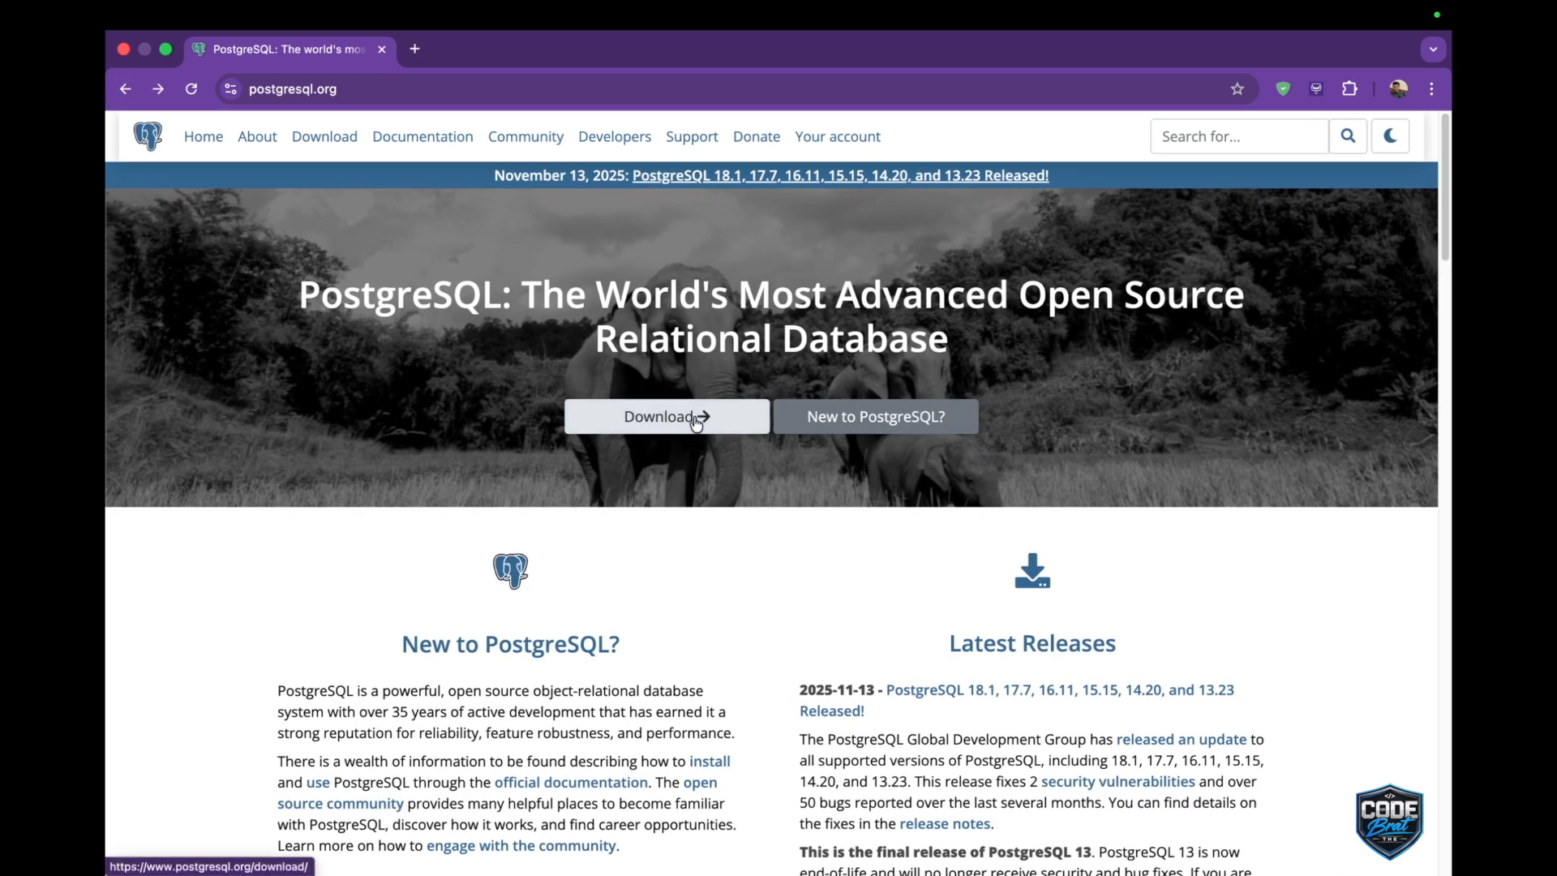
Open the macOS packages page from the PostgreSQL downloads and review the supported Postgres versions.
click(667, 419)
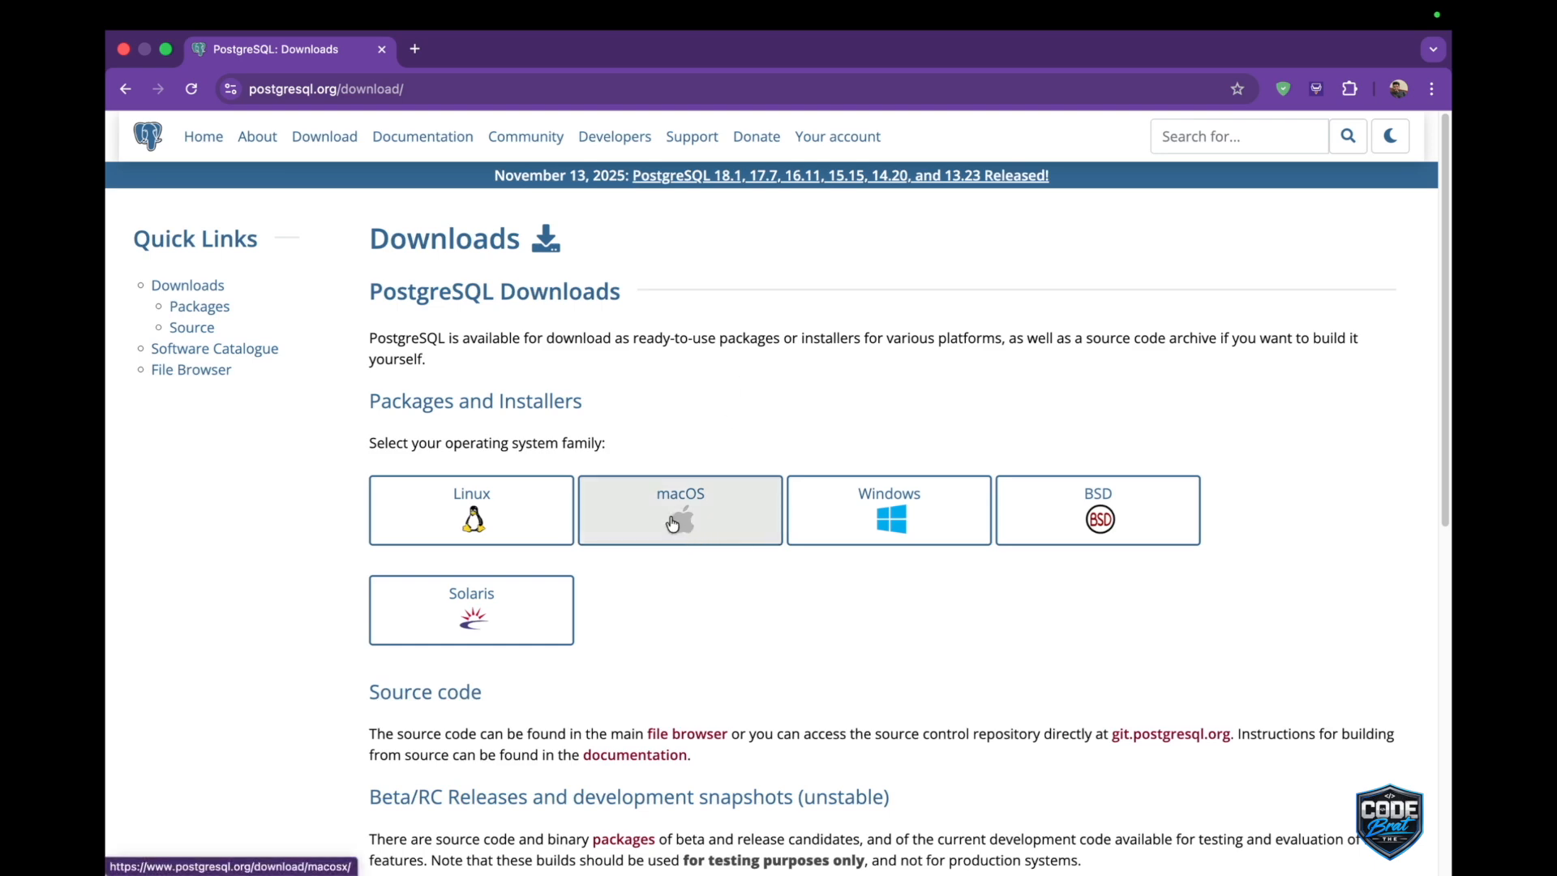
click(672, 523)
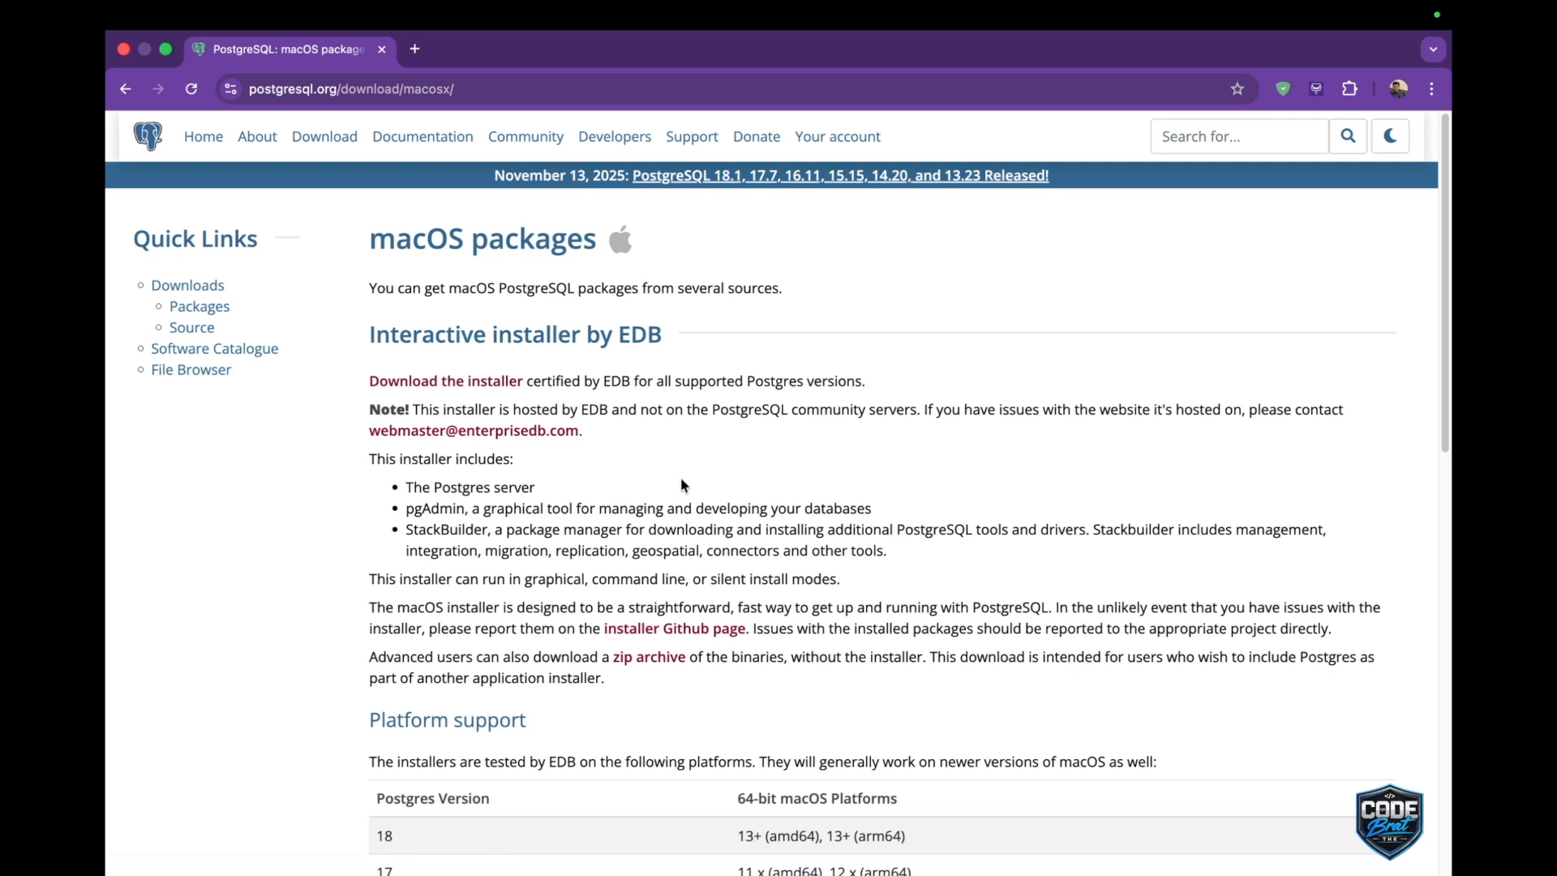
scroll(681, 484, down, 2)
scroll(681, 483, down, 5)
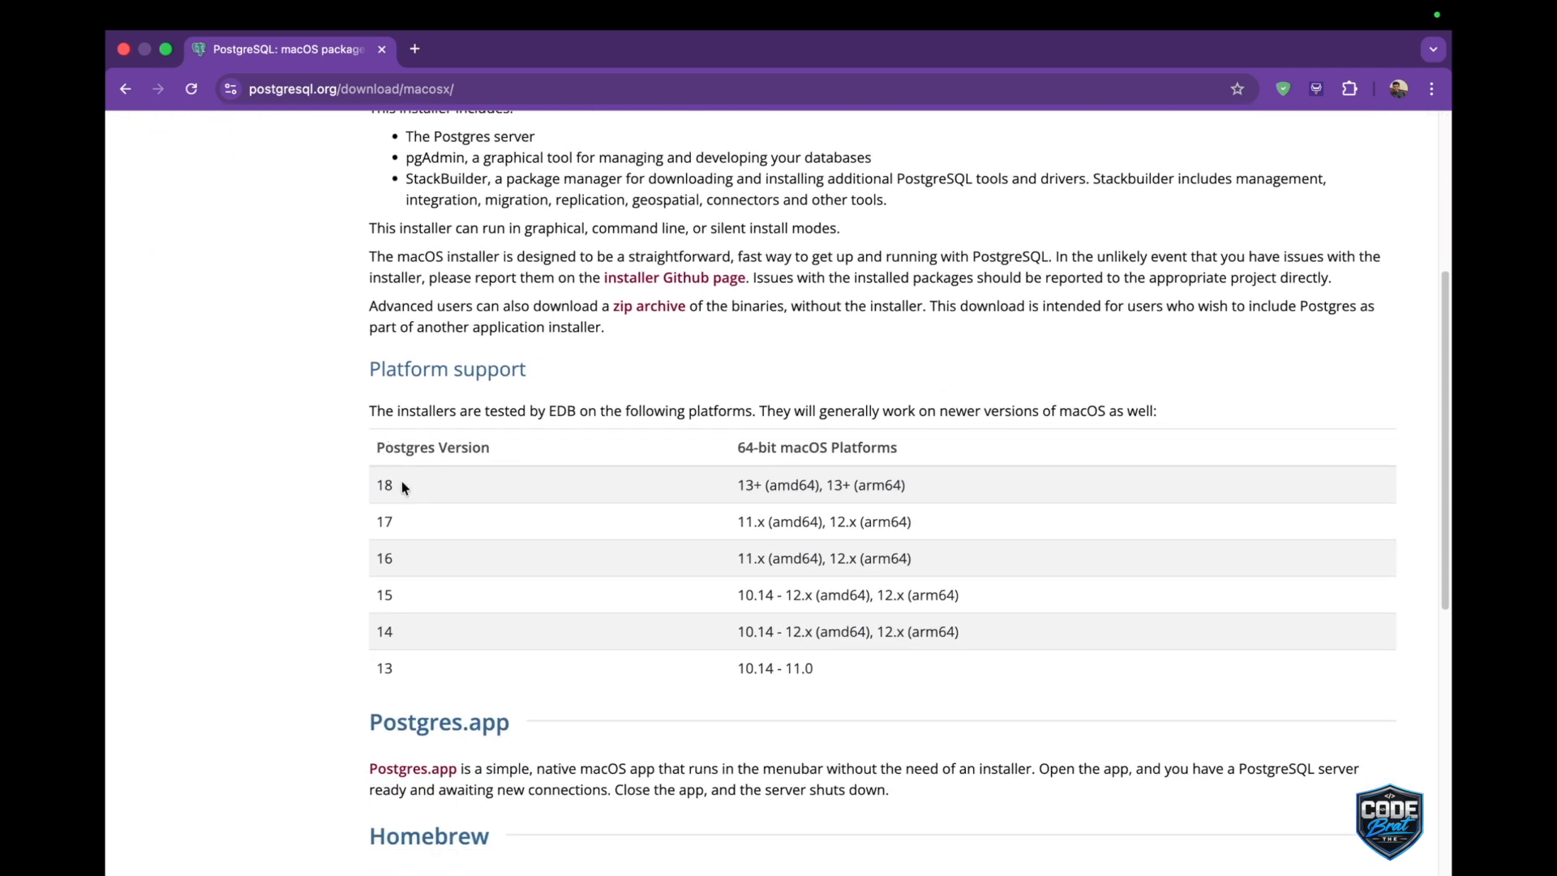
drag(376, 486, 382, 486)
scroll(625, 486, up, 5)
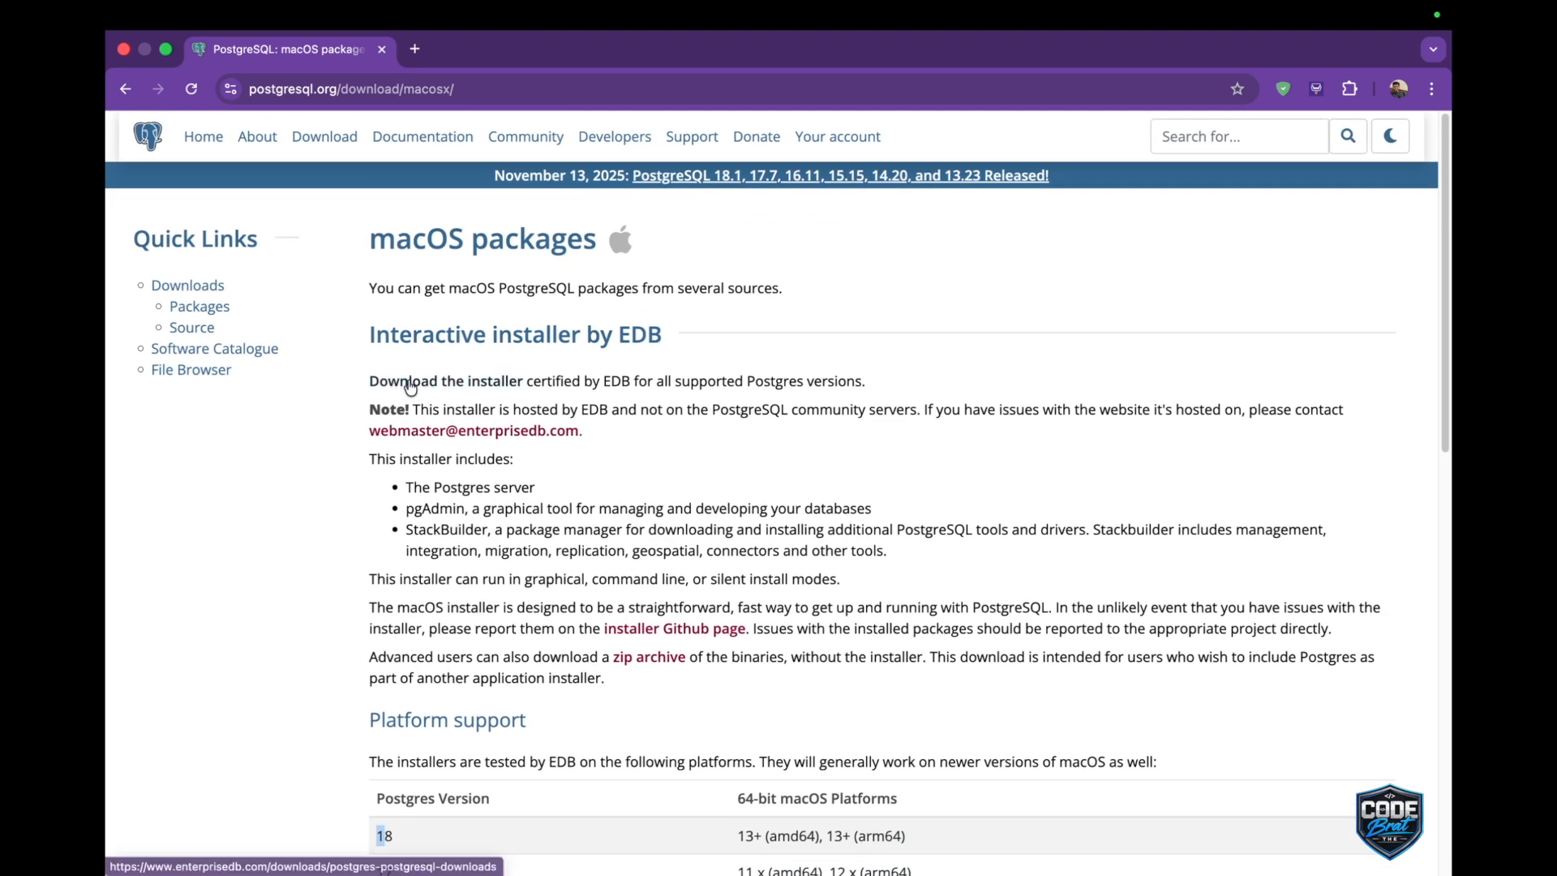
Download the Mac OS X installer for PostgreSQL 18.1 from EDB, saving postgresql-18.1-1-osx.dmg in Downloads.
click(406, 385)
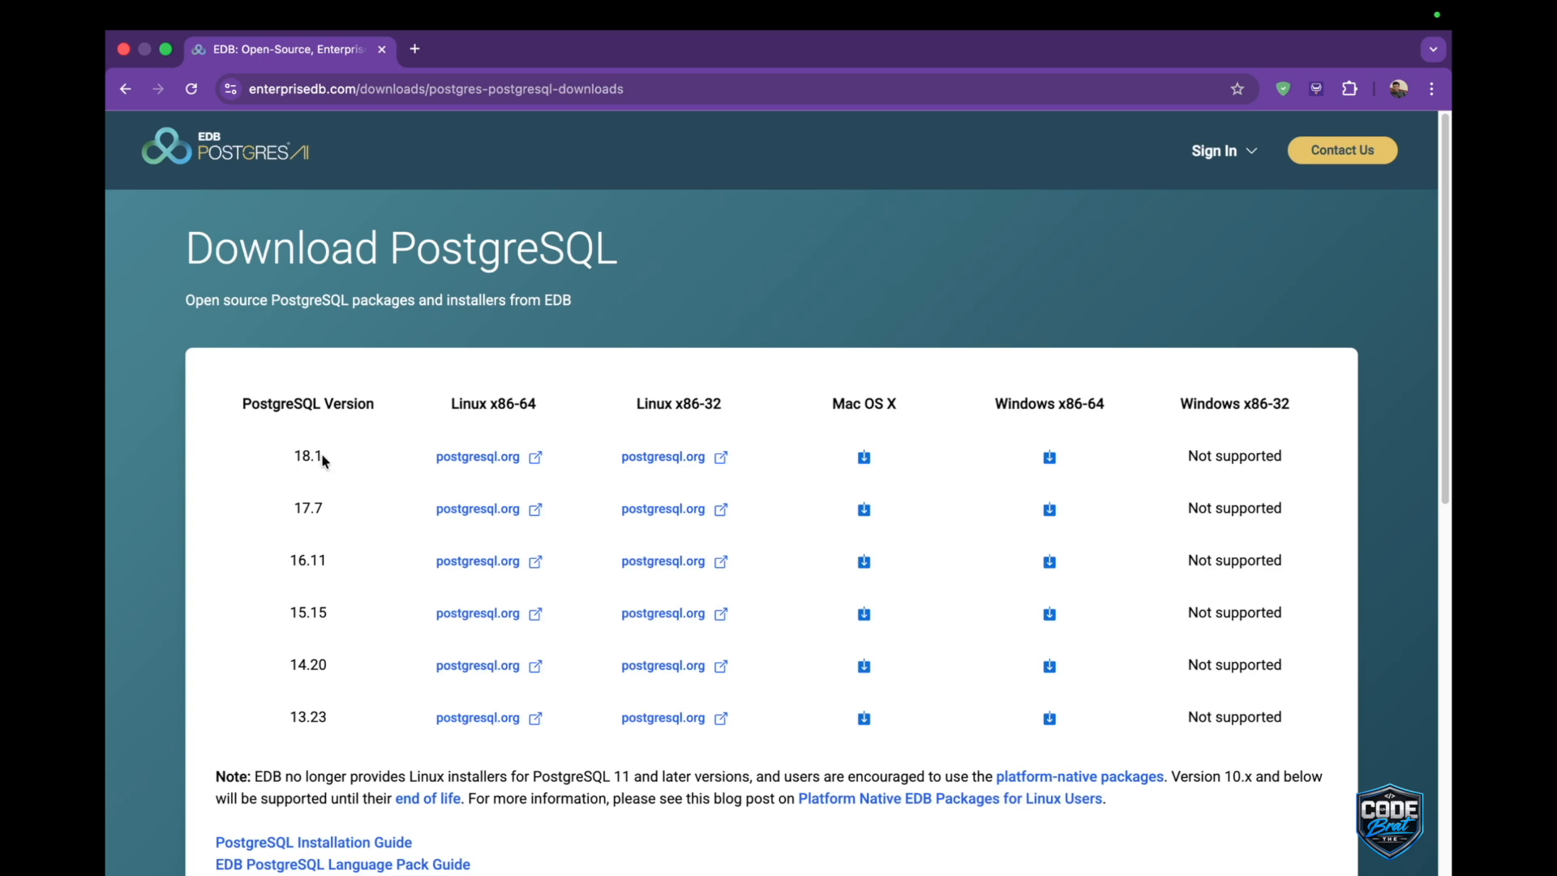
click(864, 458)
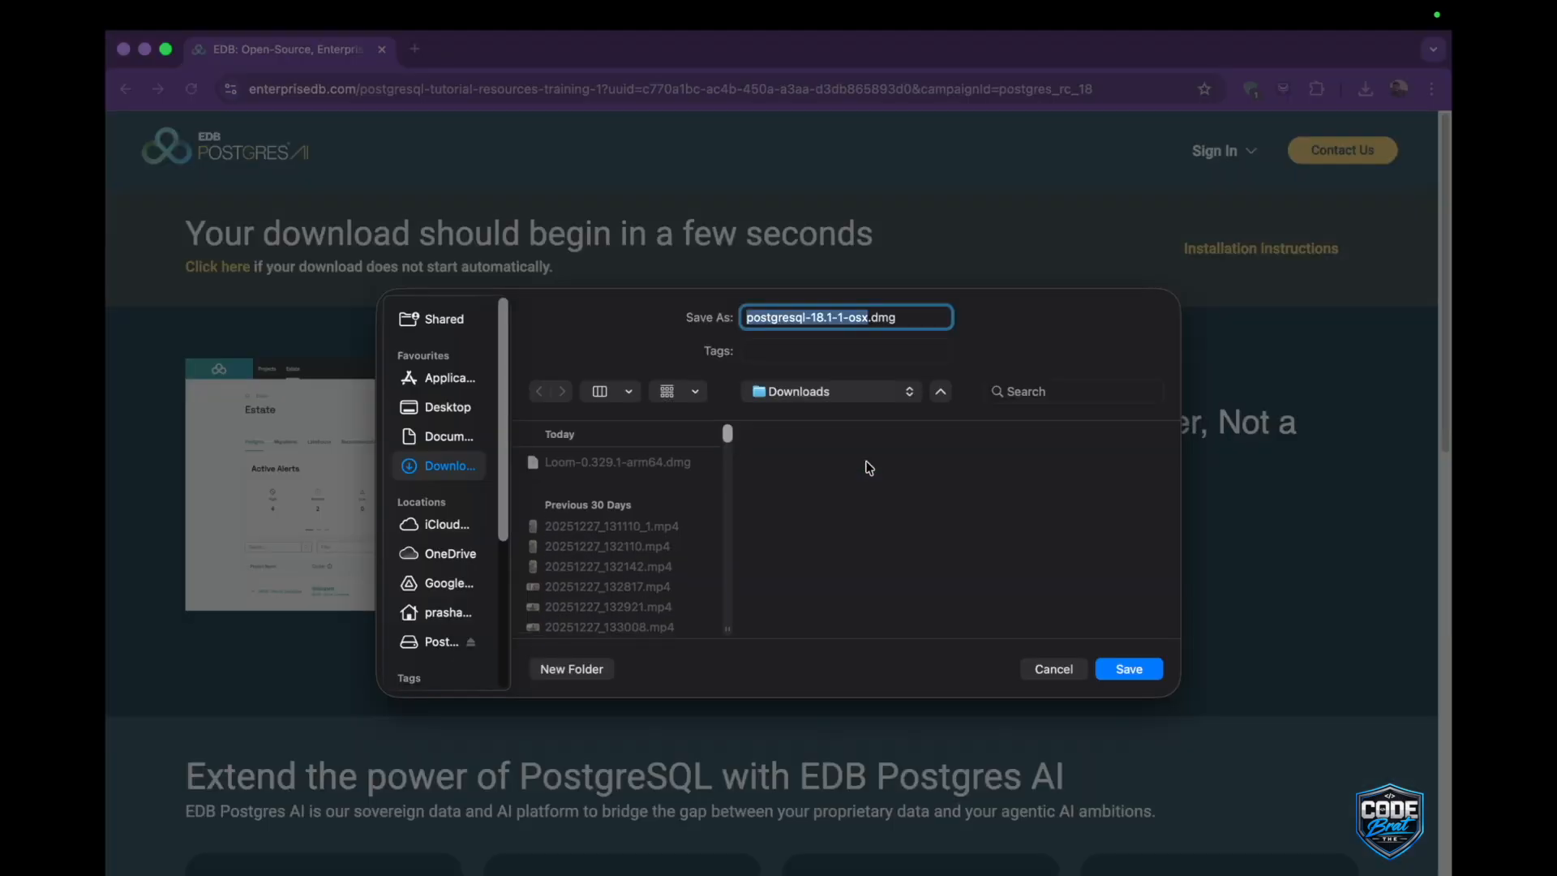
click(1135, 670)
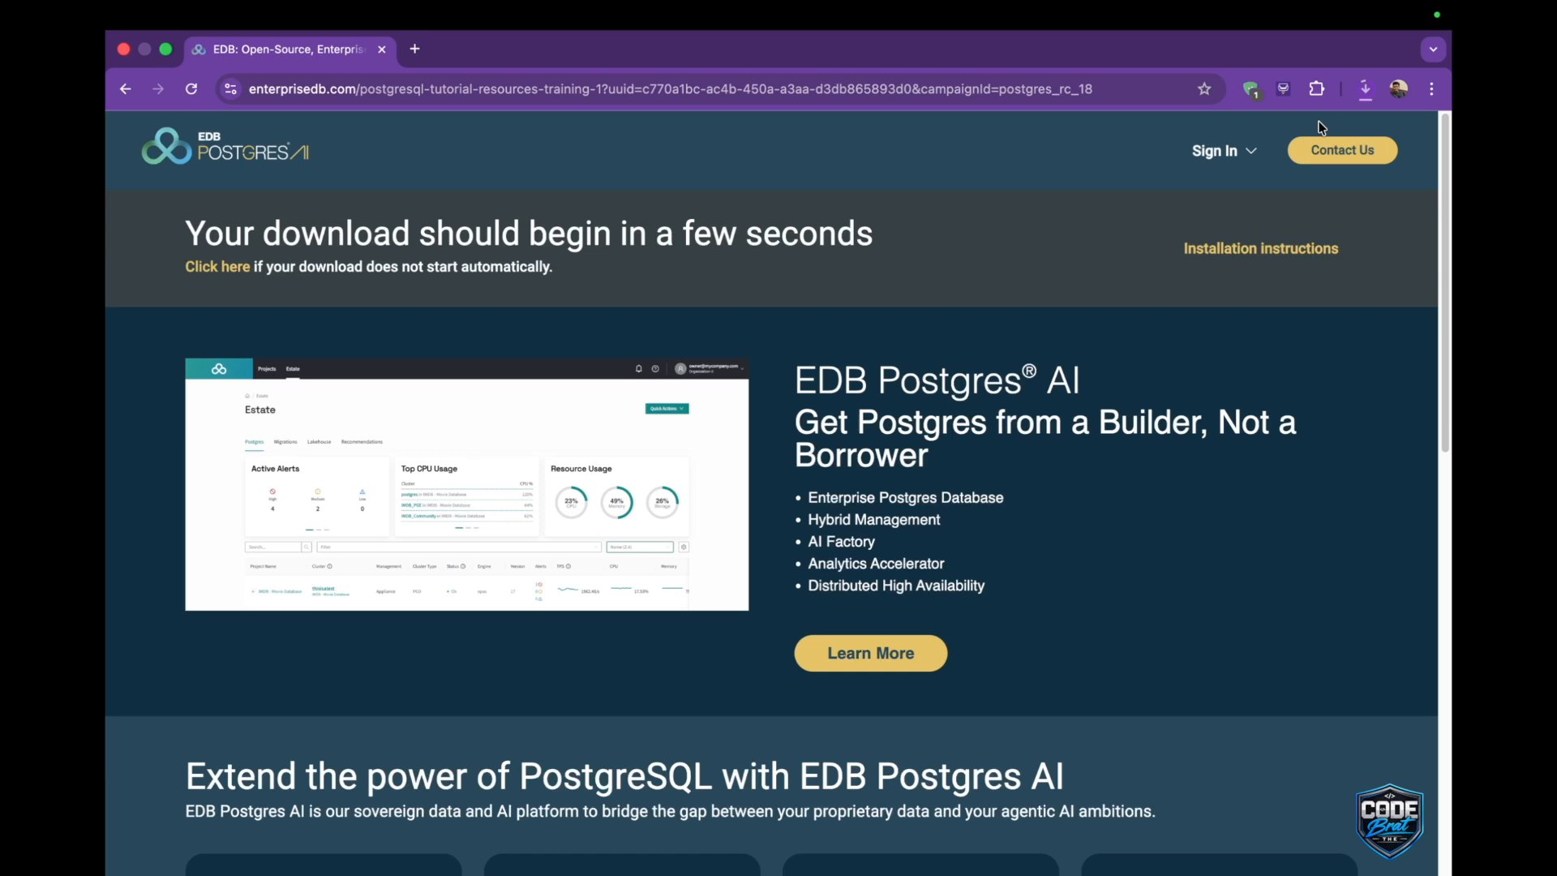
Open the downloaded disk image and launch the postgresql-18.1-1-osx installer, turning off further opening warnings for this image.
click(1365, 91)
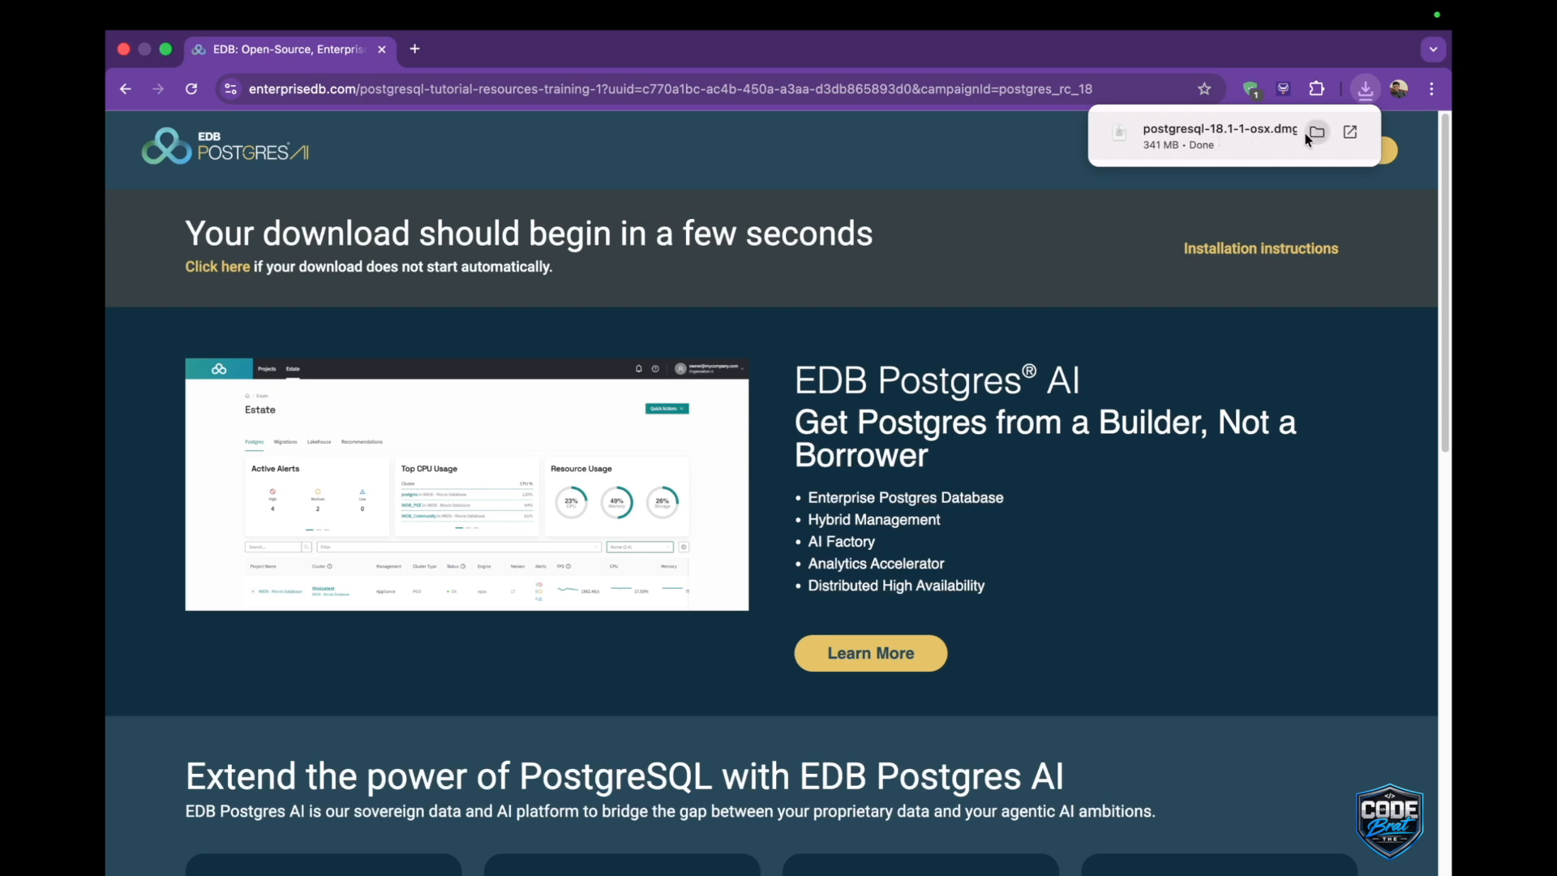
double_click(1228, 129)
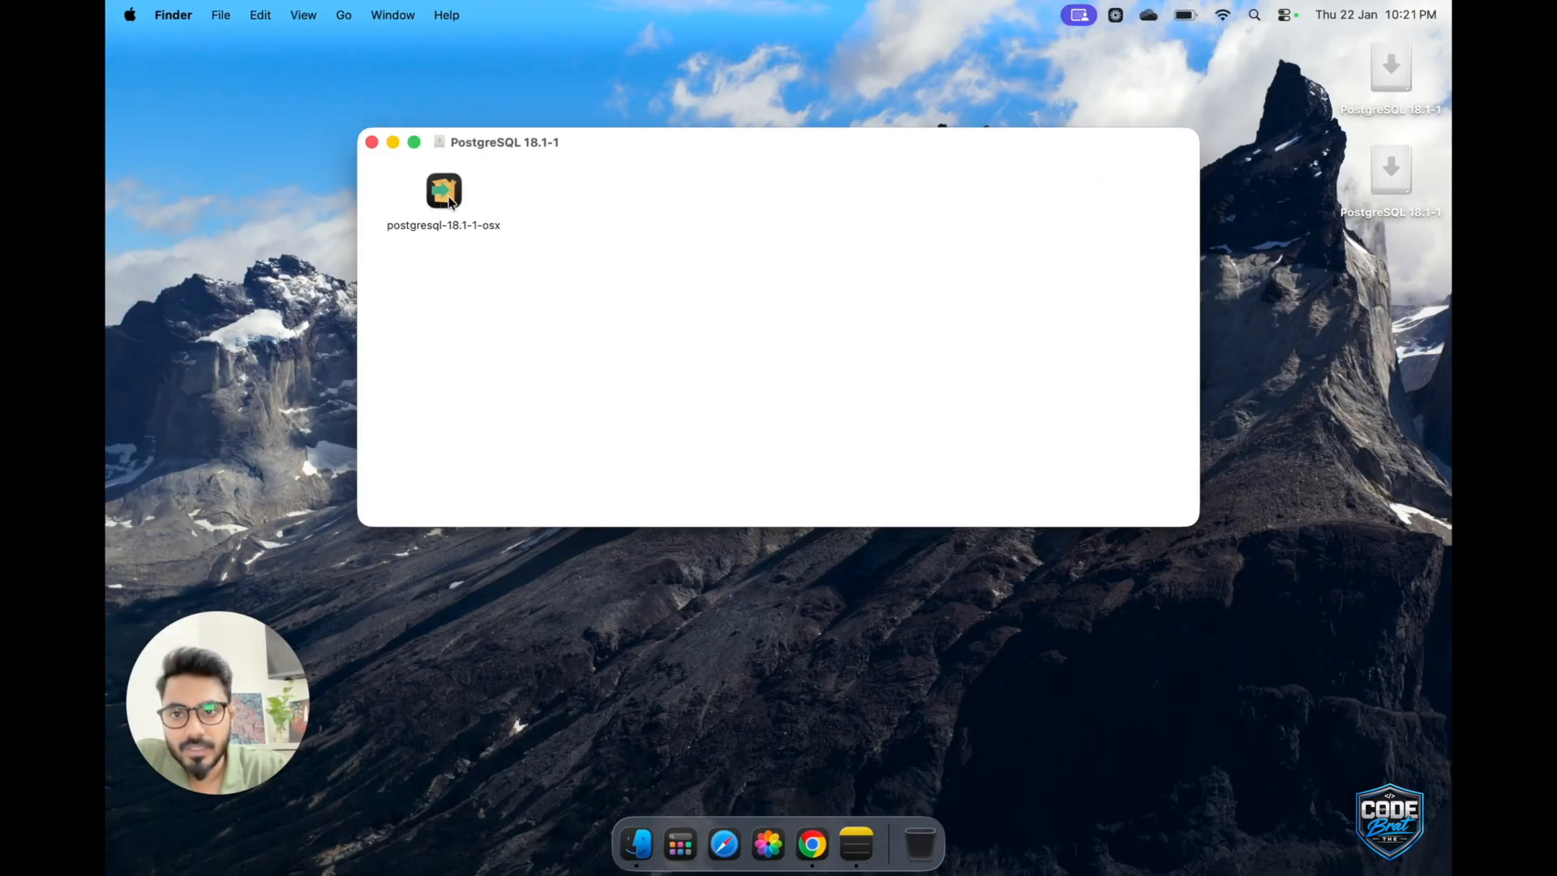
double_click(448, 195)
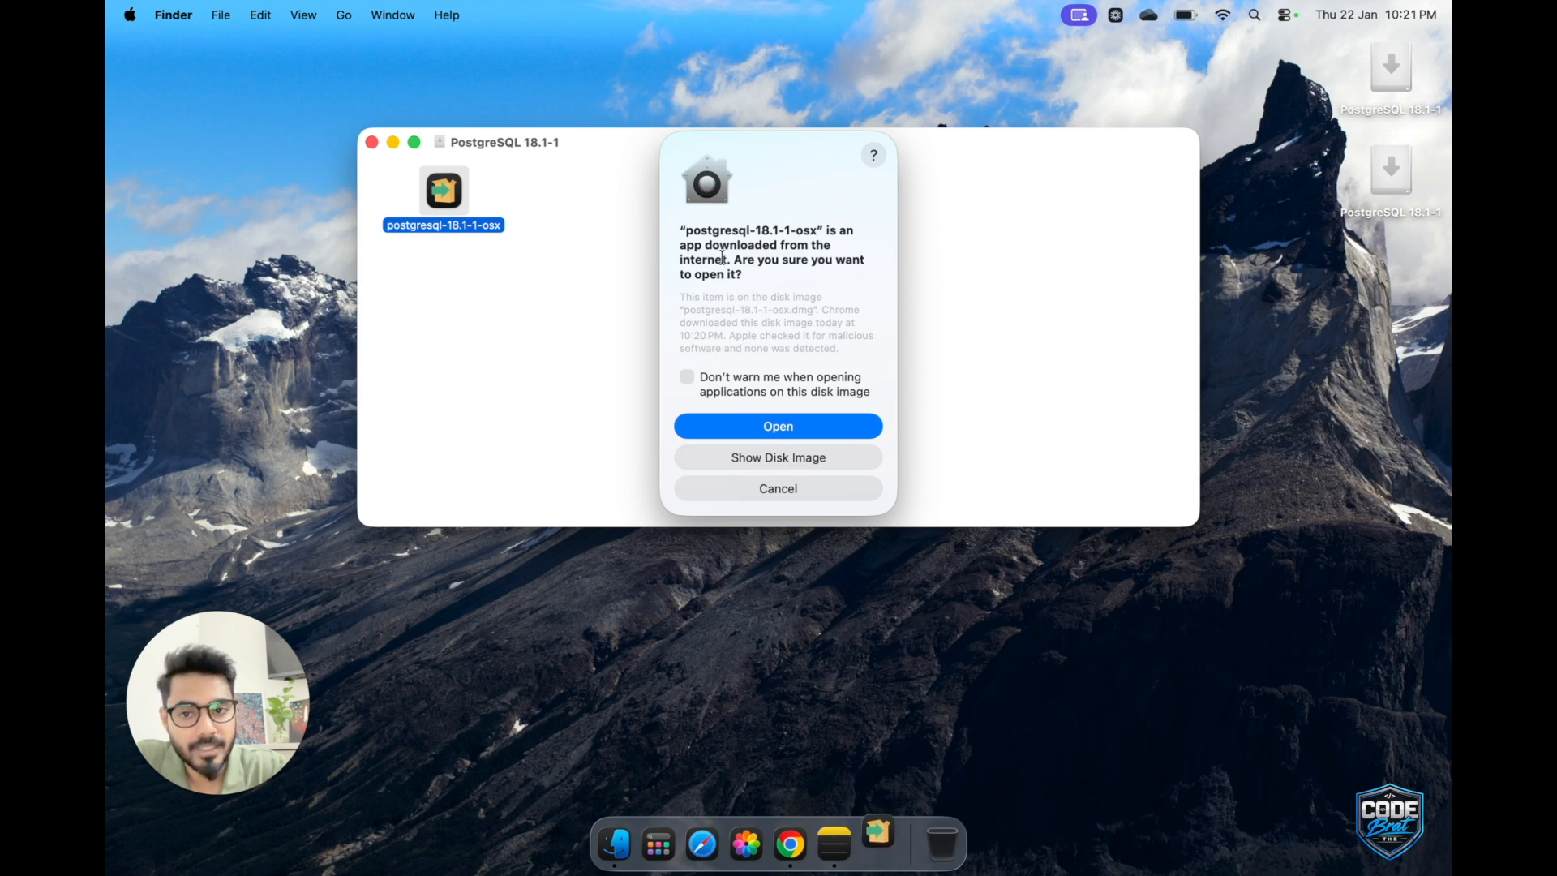
click(688, 377)
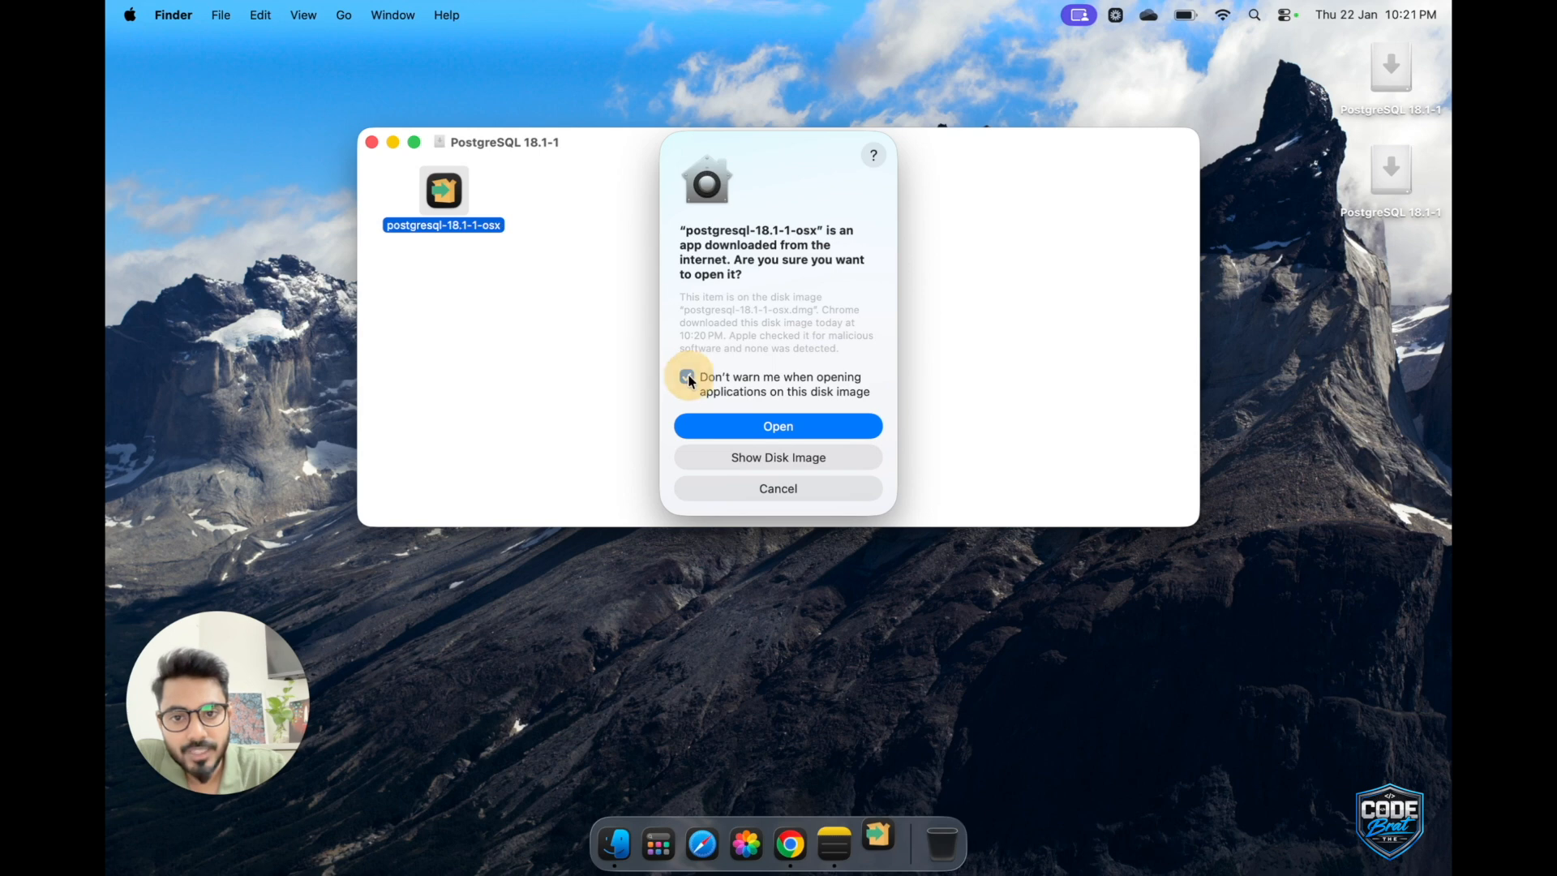
click(785, 428)
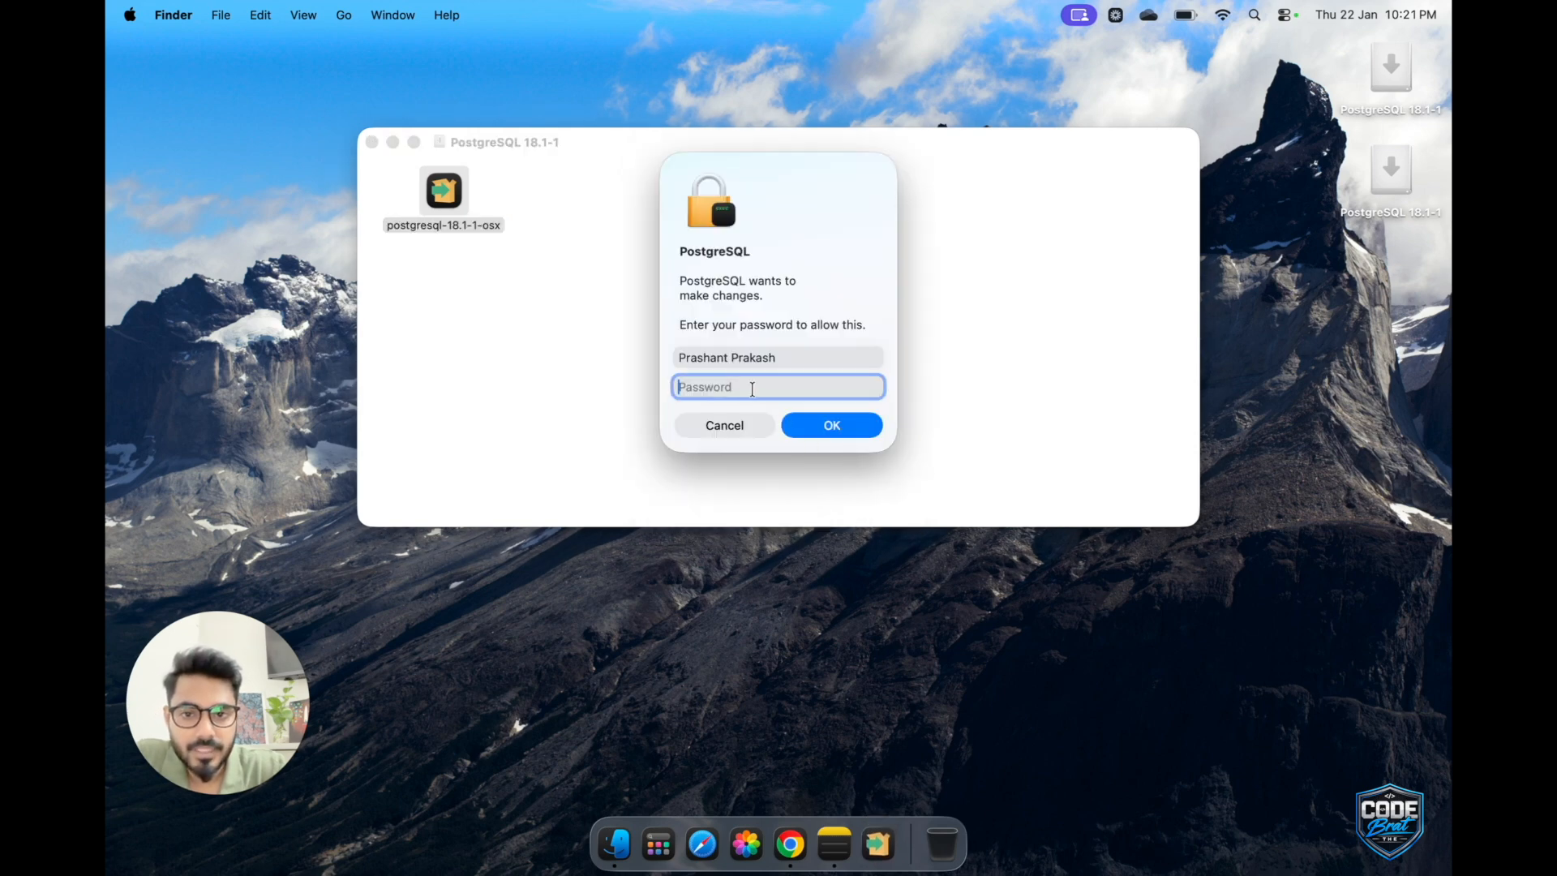
Enter the Mac account password to authorise the PostgreSQL installer to make changes.
text(•)
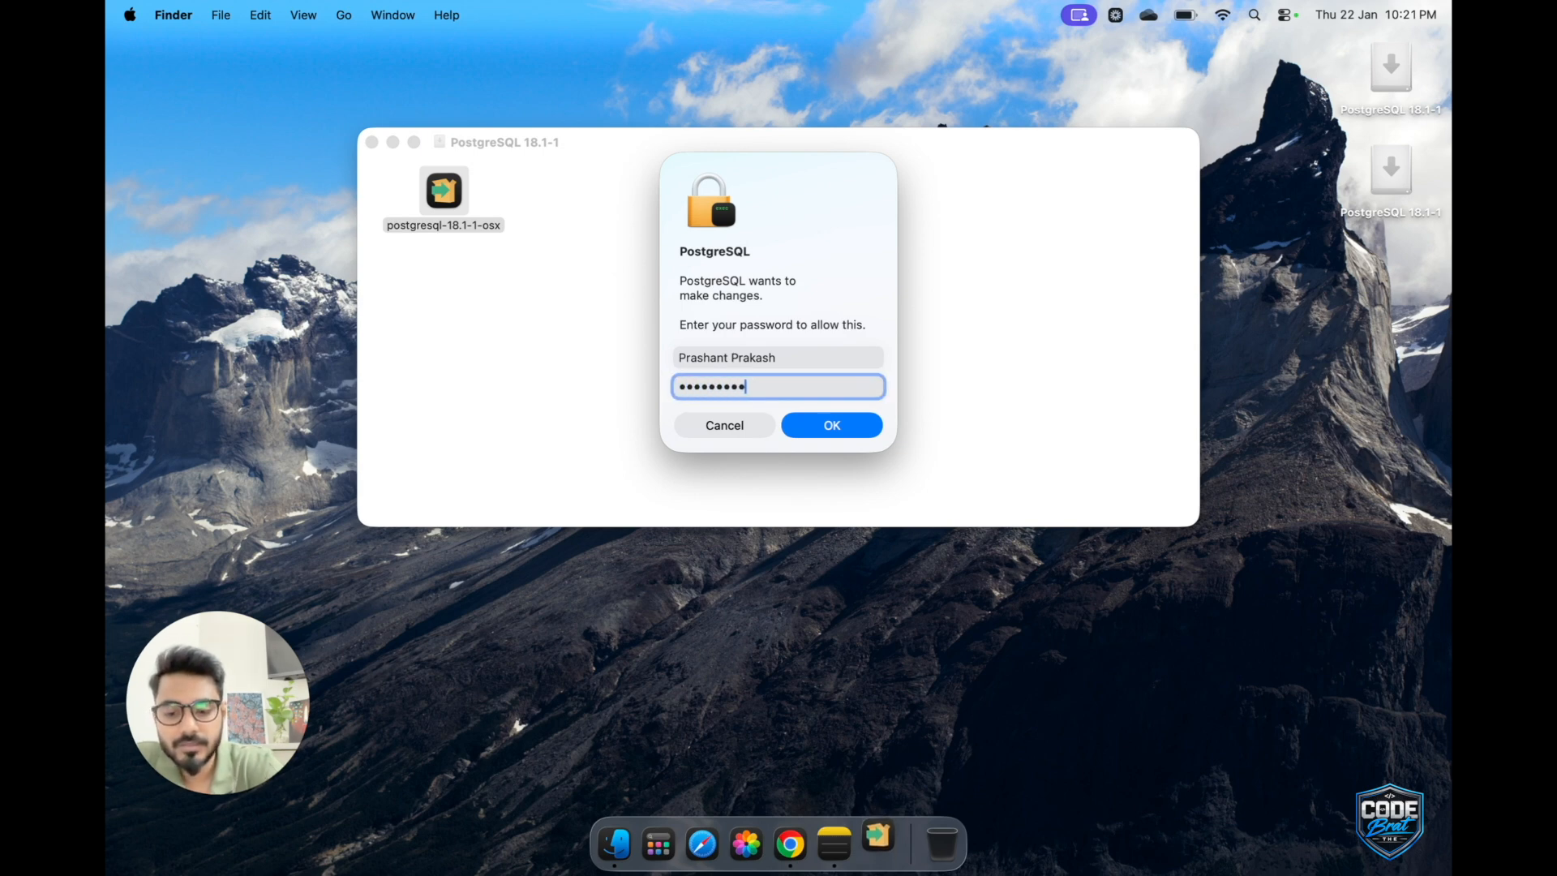
text(•••)
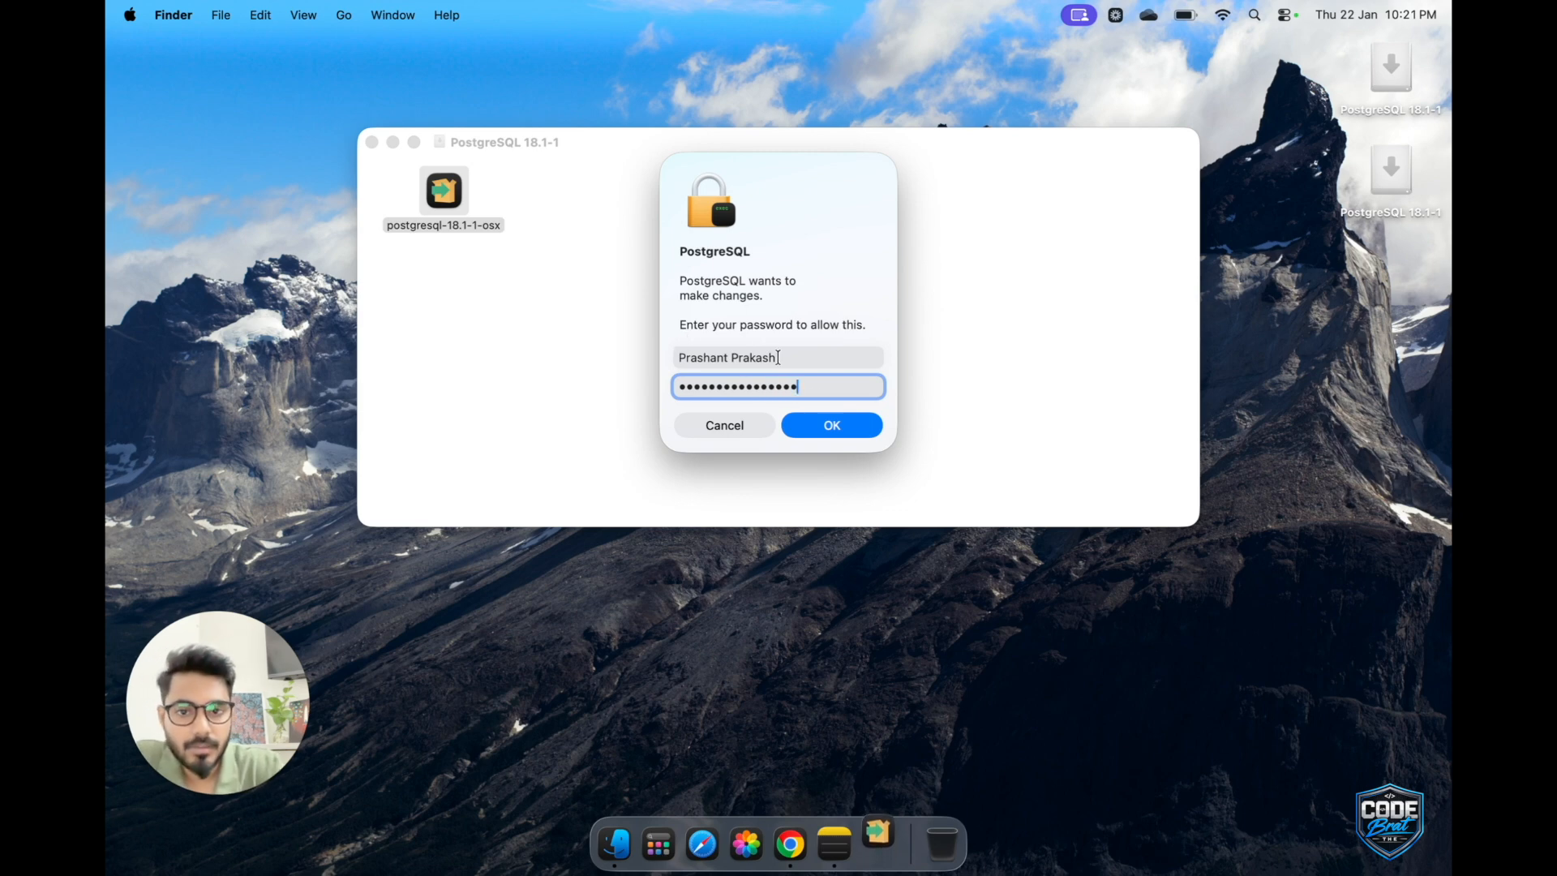
click(831, 431)
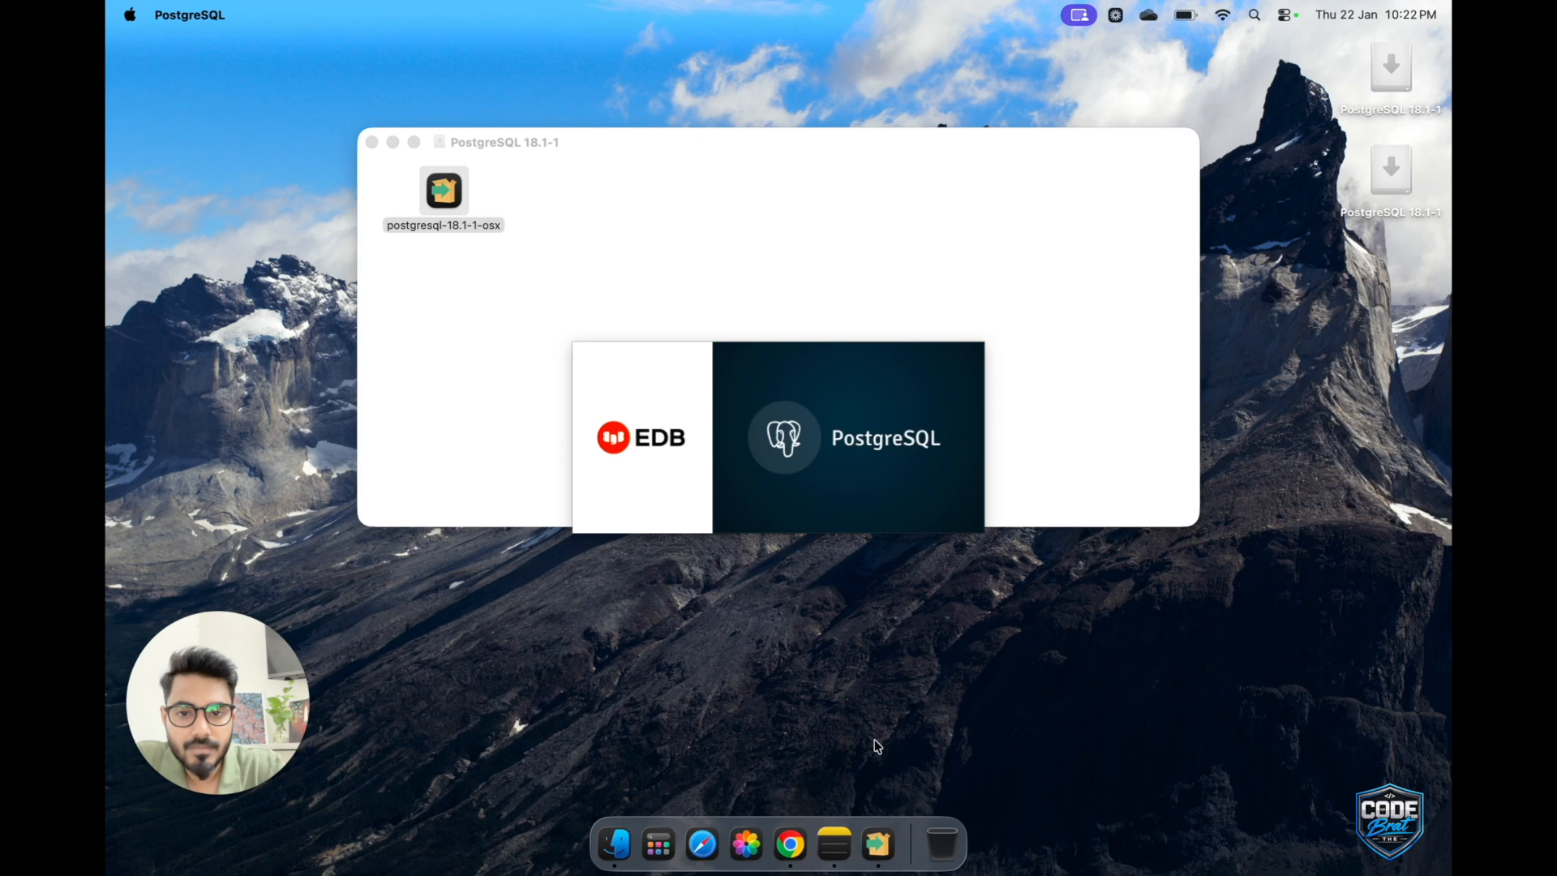
Minimise the disk image window and proceed from the setup wizard's welcome page to the installation directory.
click(392, 142)
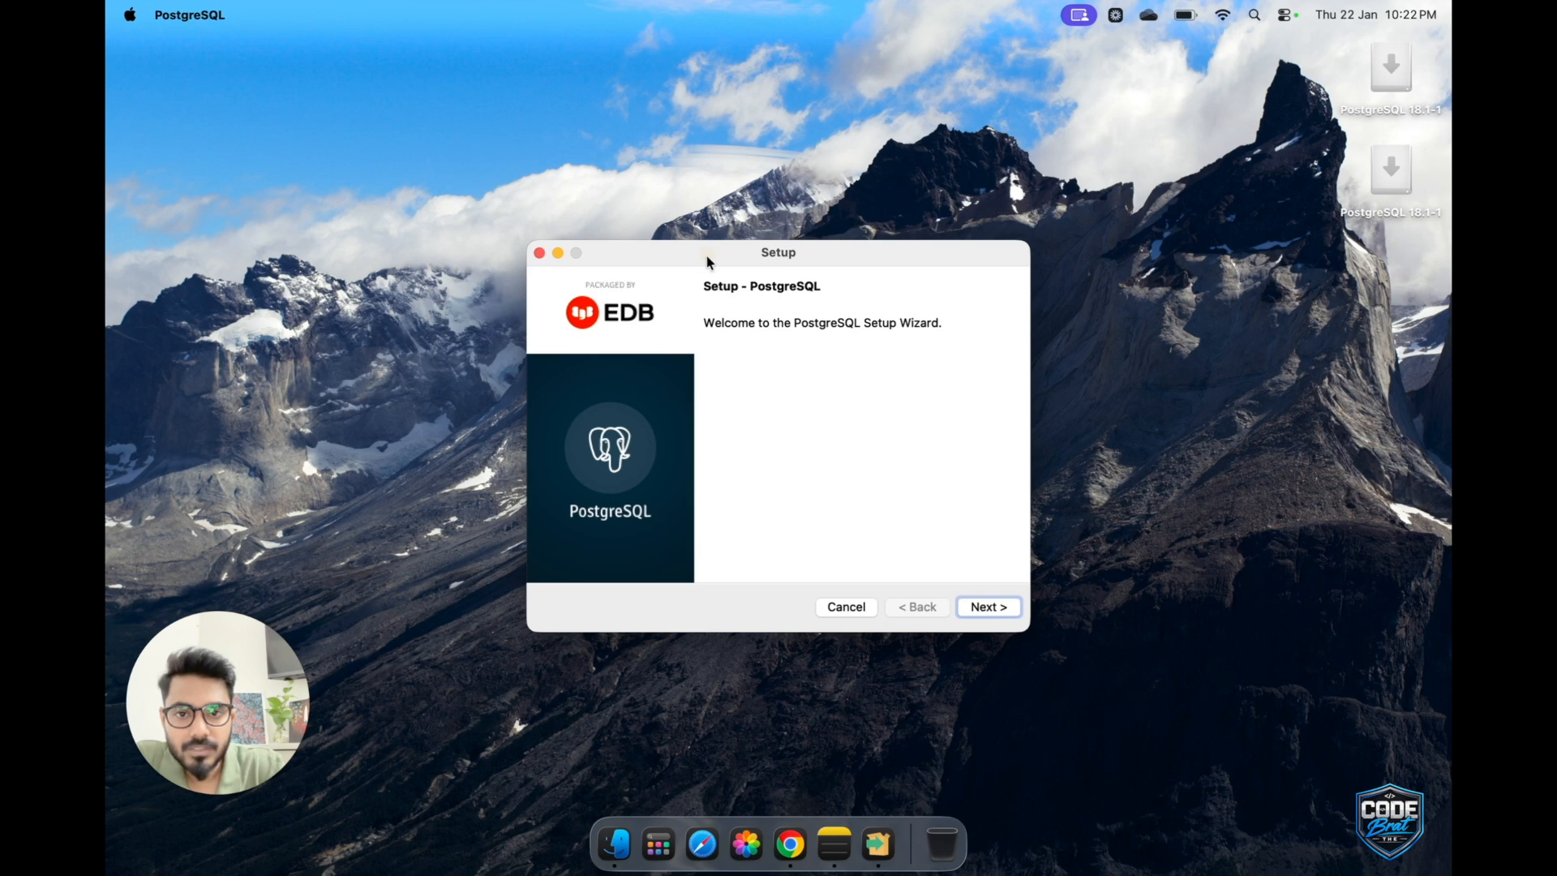
drag(707, 261, 682, 175)
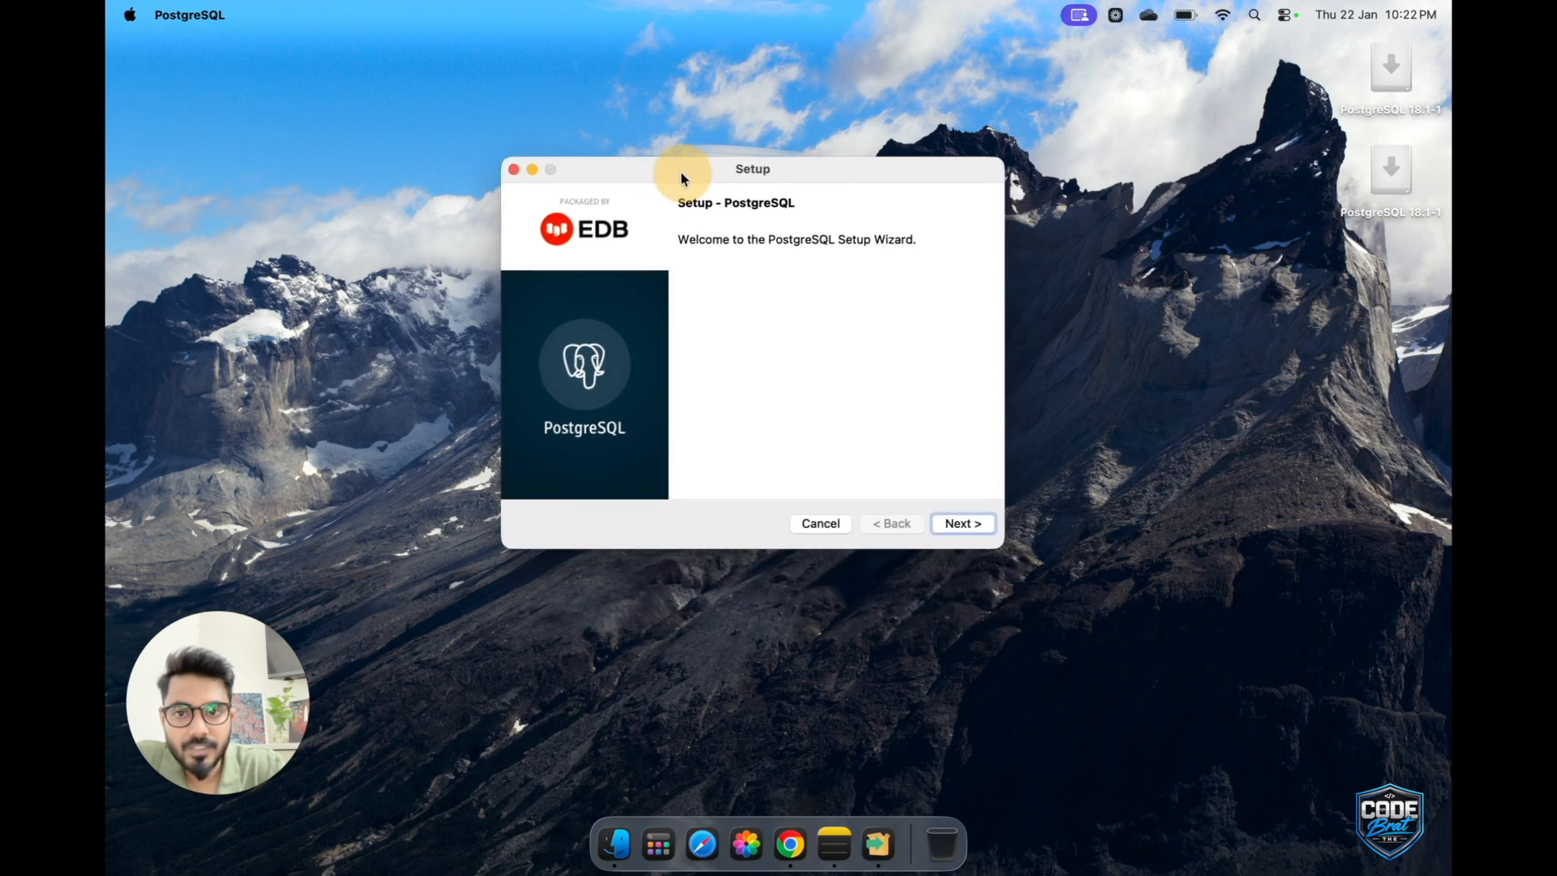
click(963, 523)
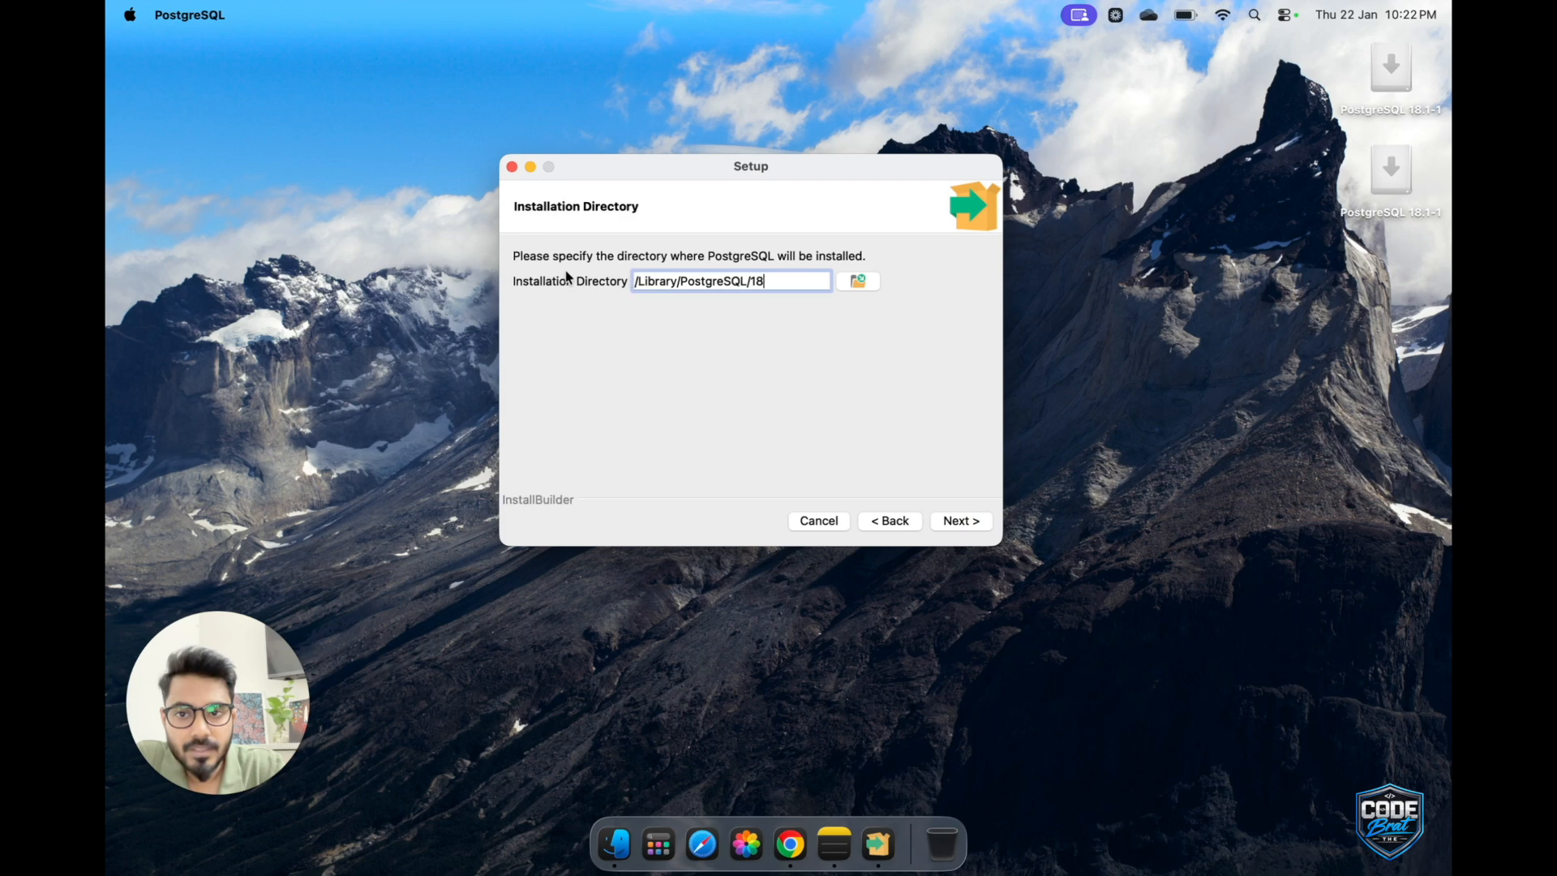
drag(774, 281, 628, 280)
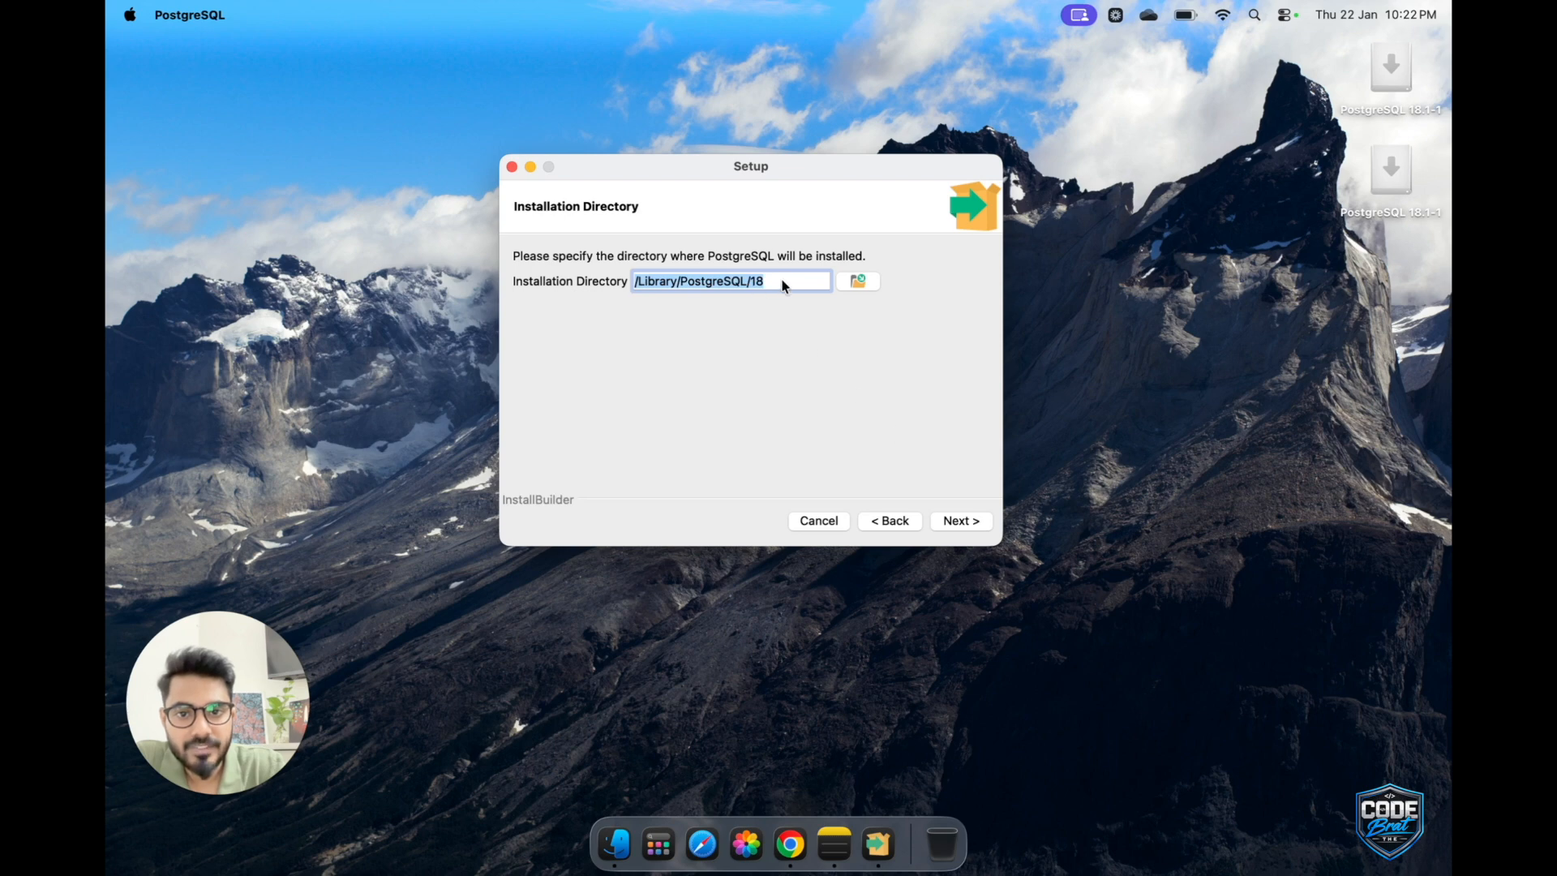
click(858, 281)
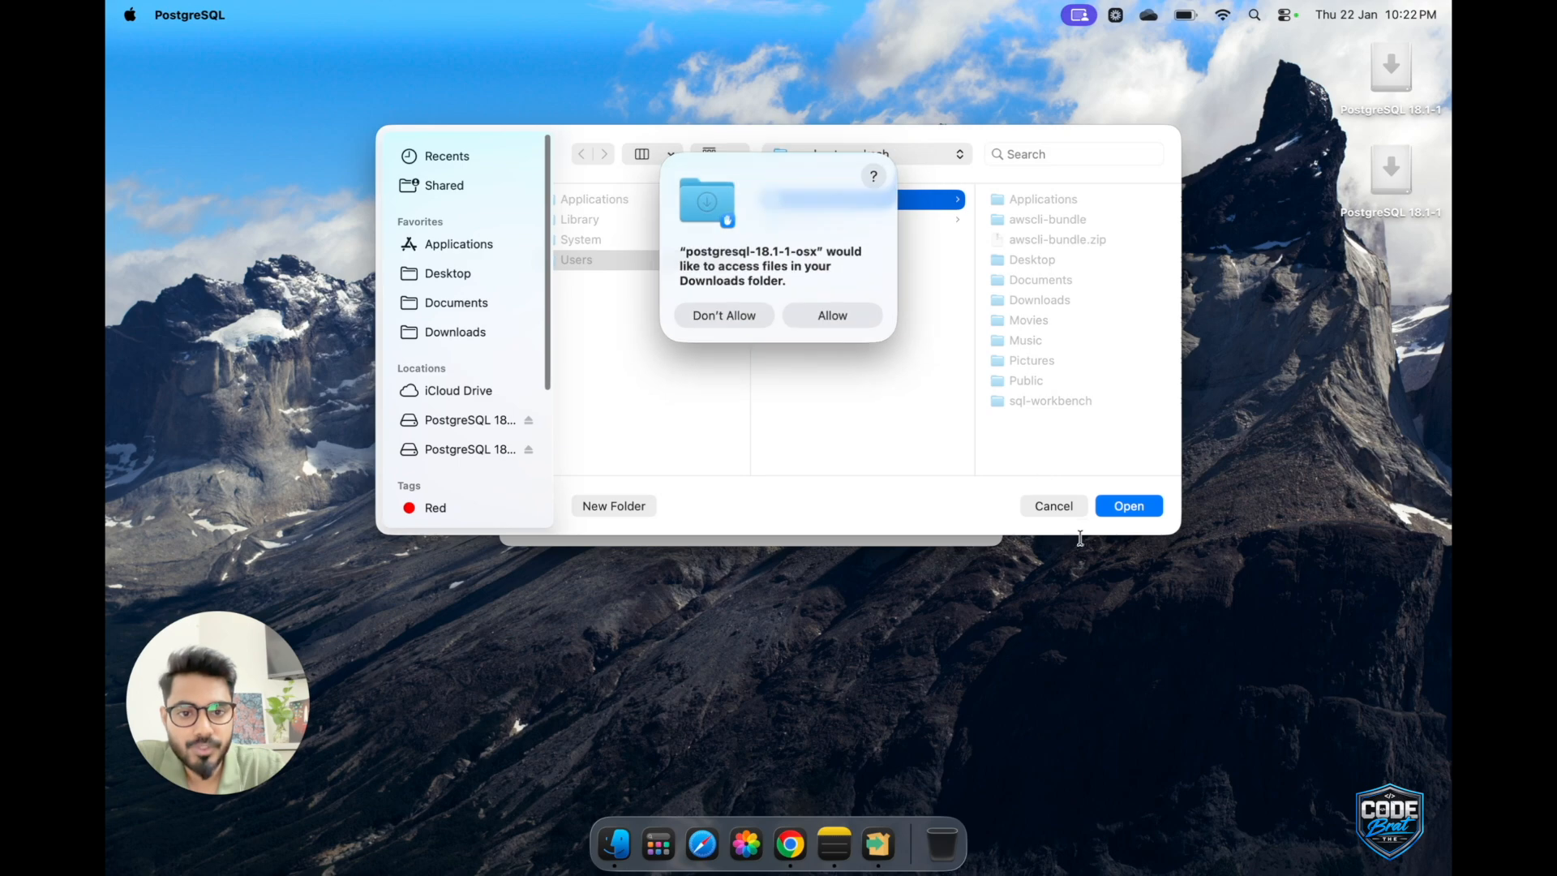
click(832, 315)
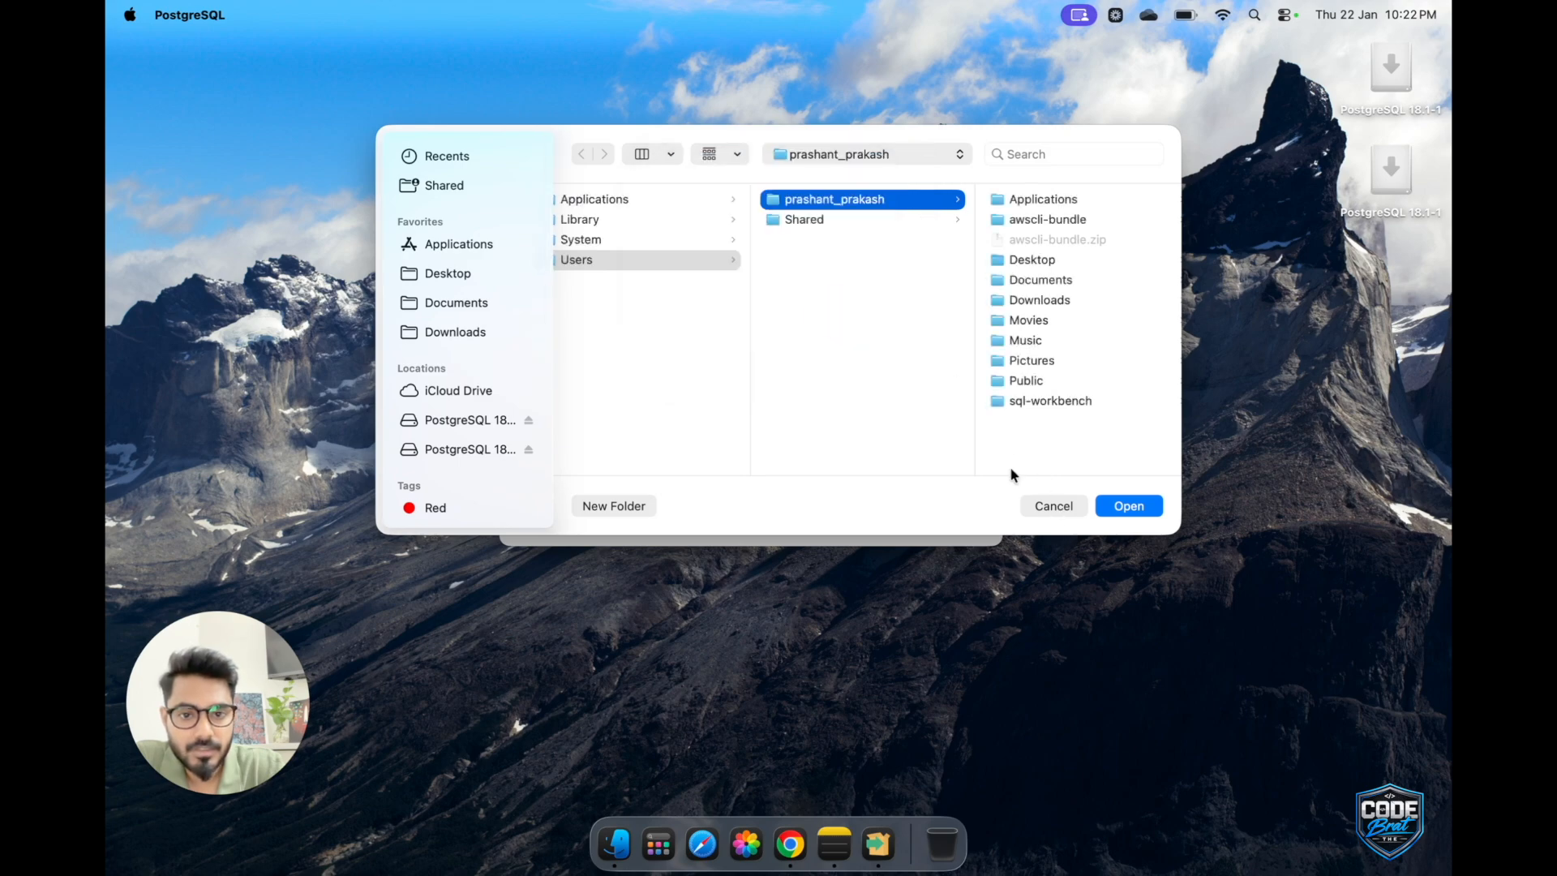
click(1054, 505)
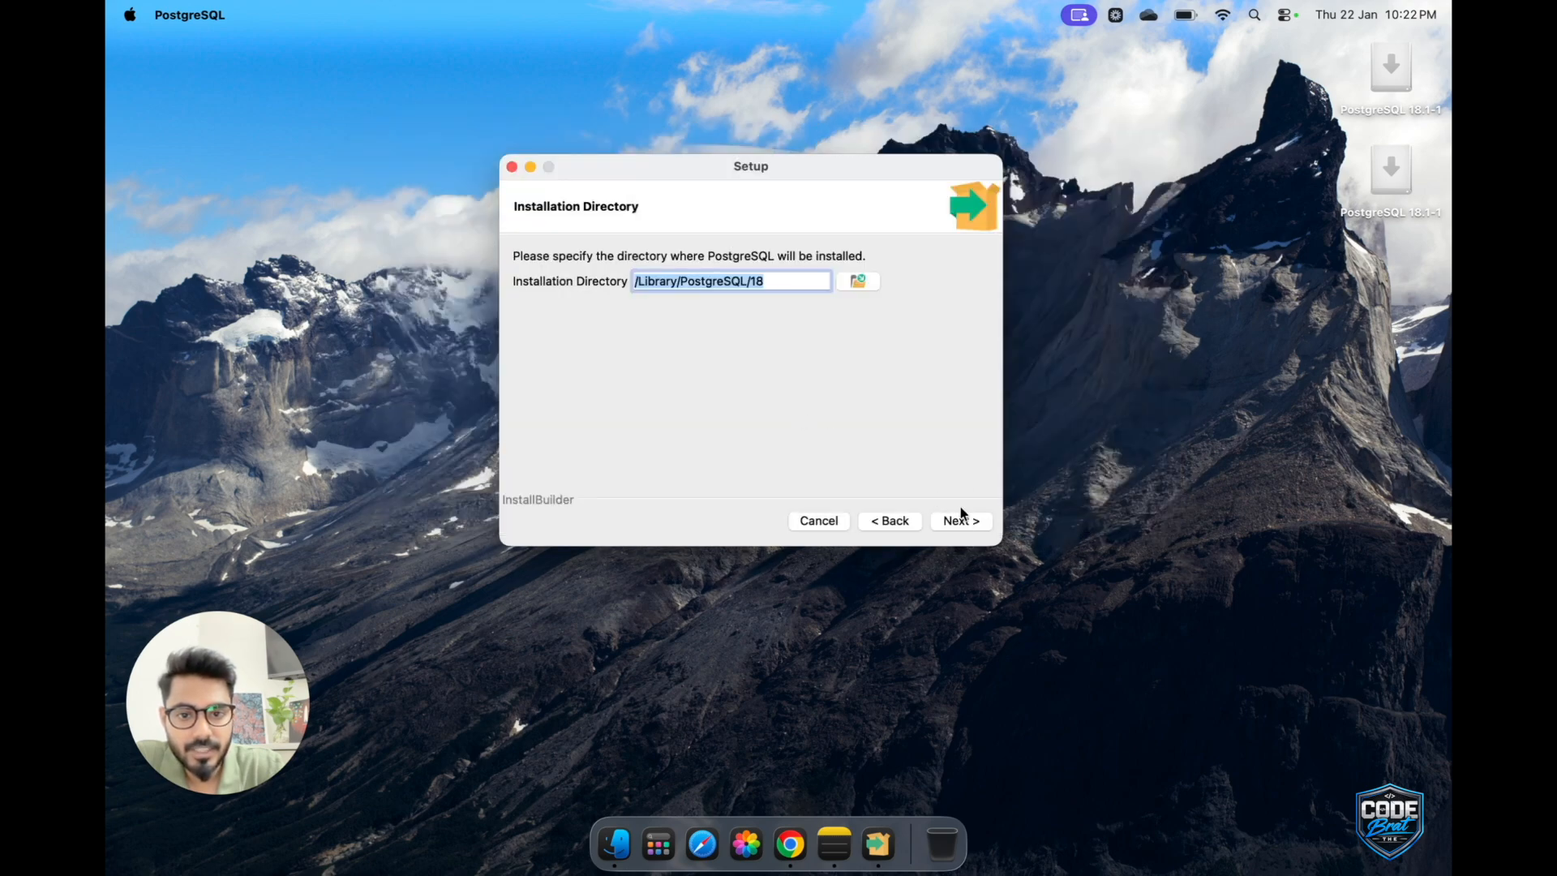
Accept /Library/PostgreSQL/18 as the installation directory and continue to the component selection.
click(958, 523)
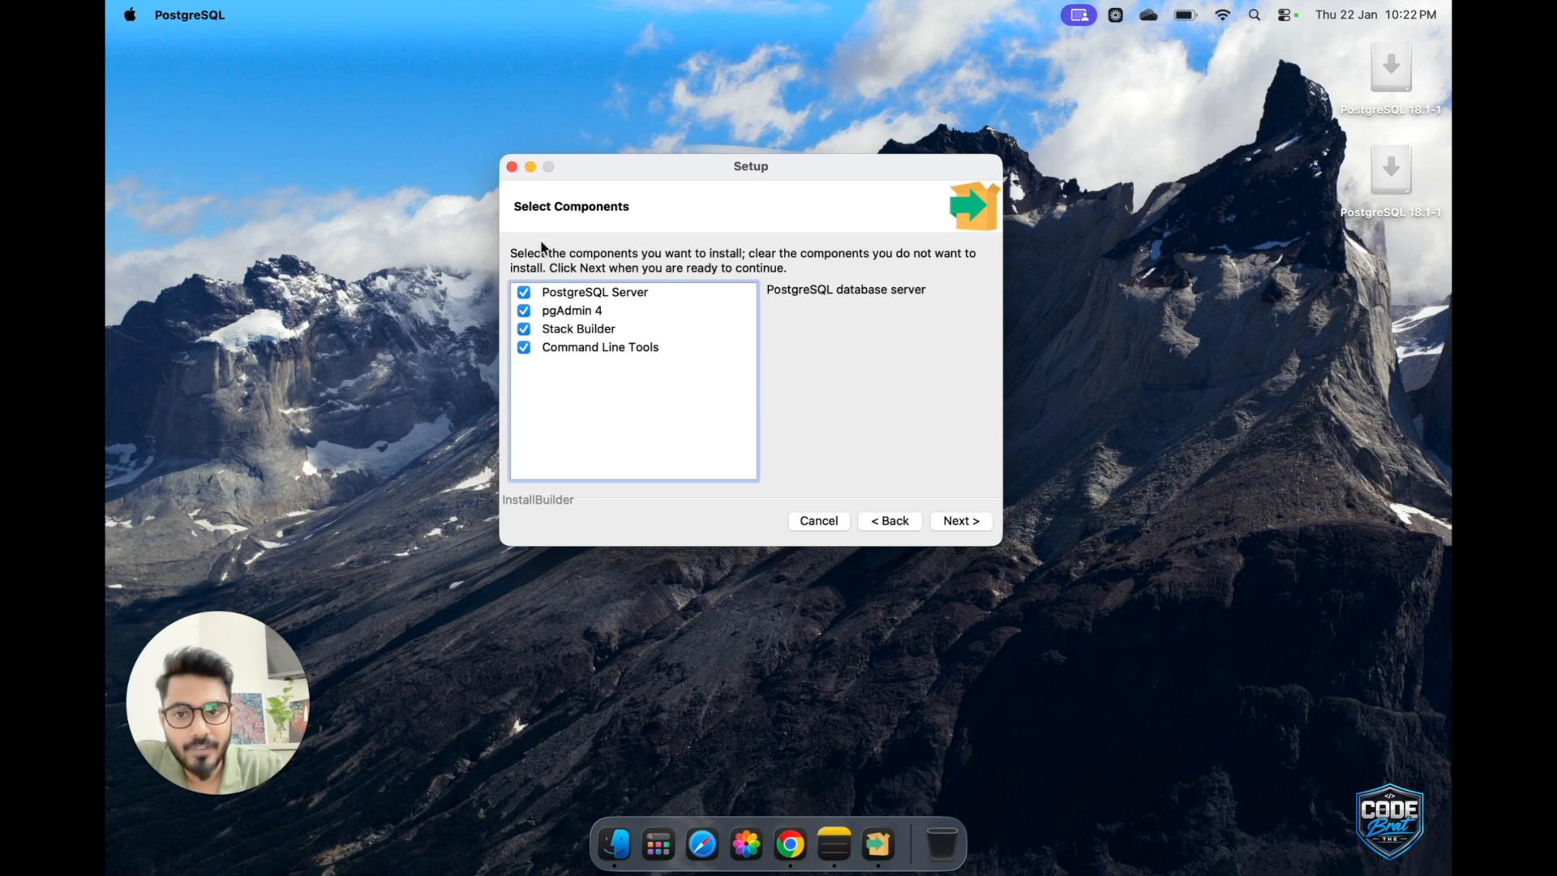
Keep all four components selected for installation and accept /Library/PostgreSQL/18/data as the data directory.
click(964, 521)
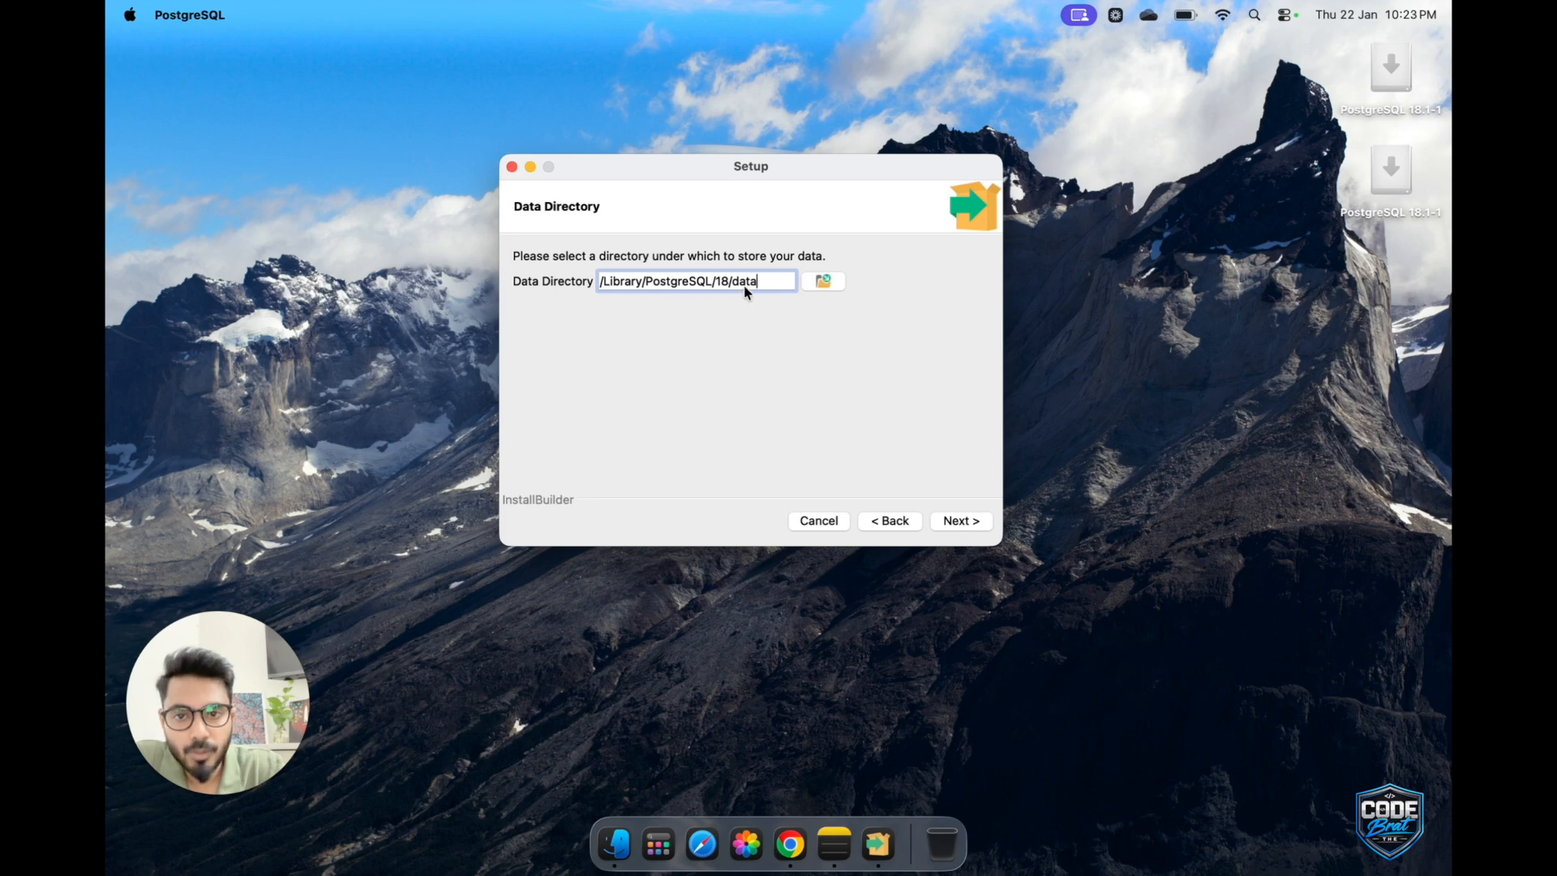
click(954, 523)
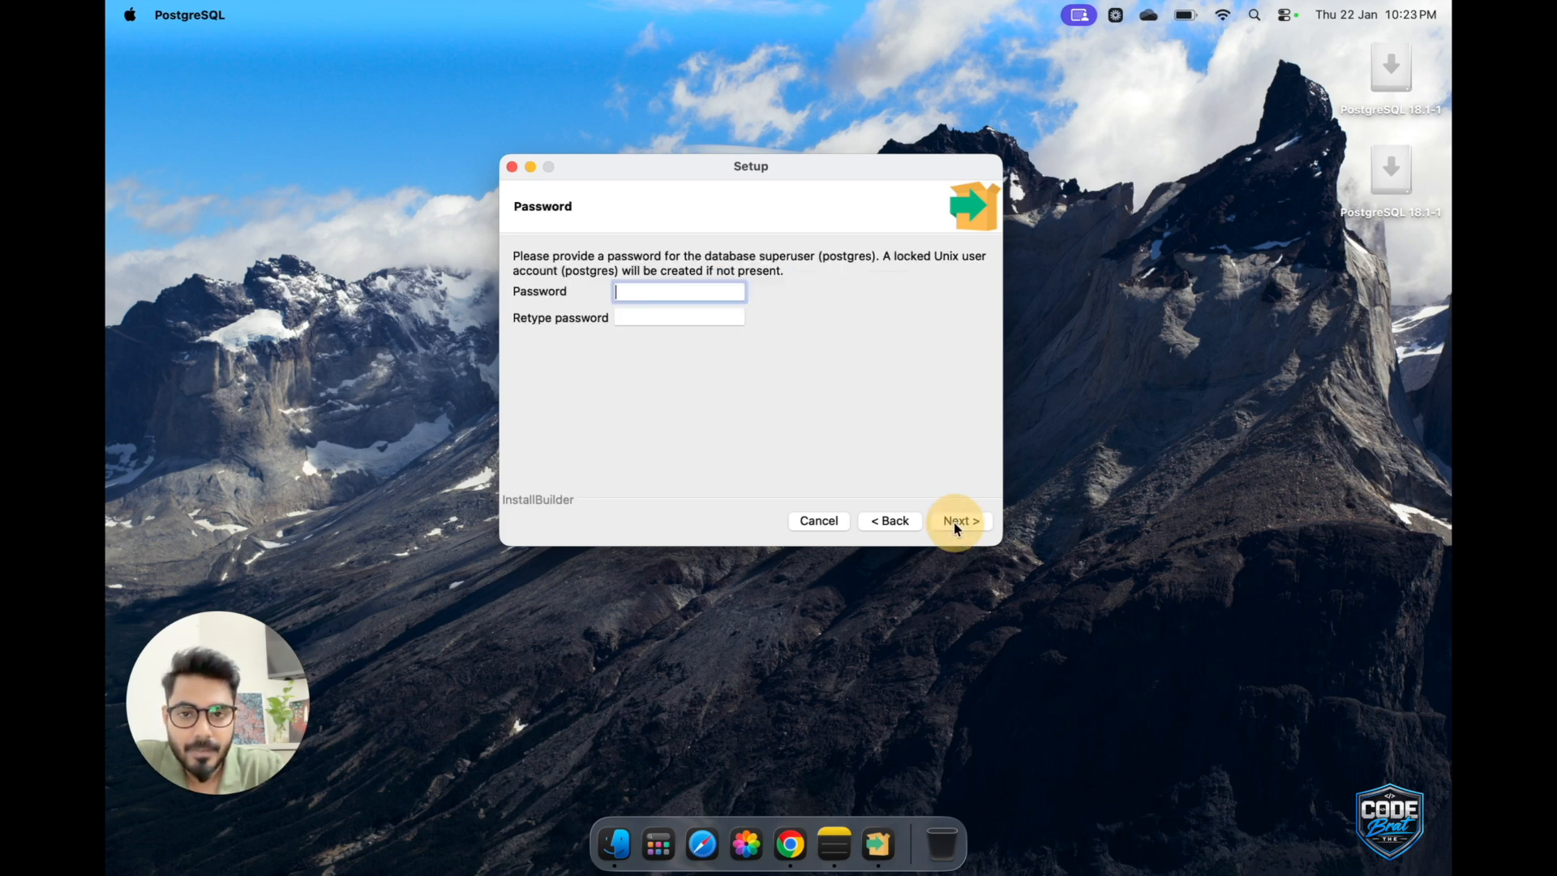
Enter and retype the password for the postgres database superuser, and continue to the port settings.
click(635, 290)
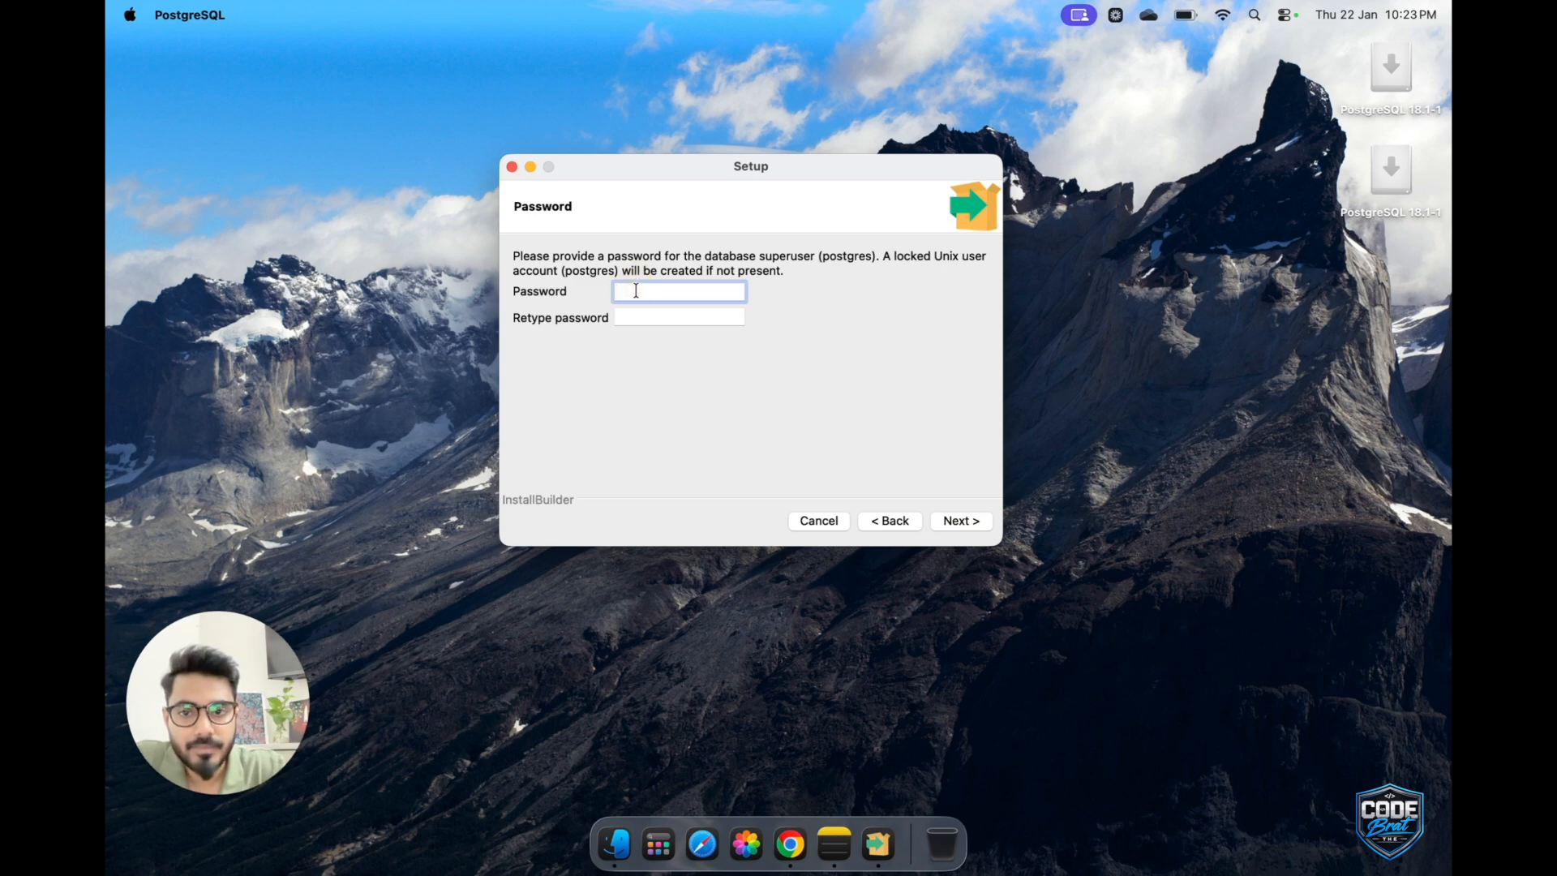
text(admin)
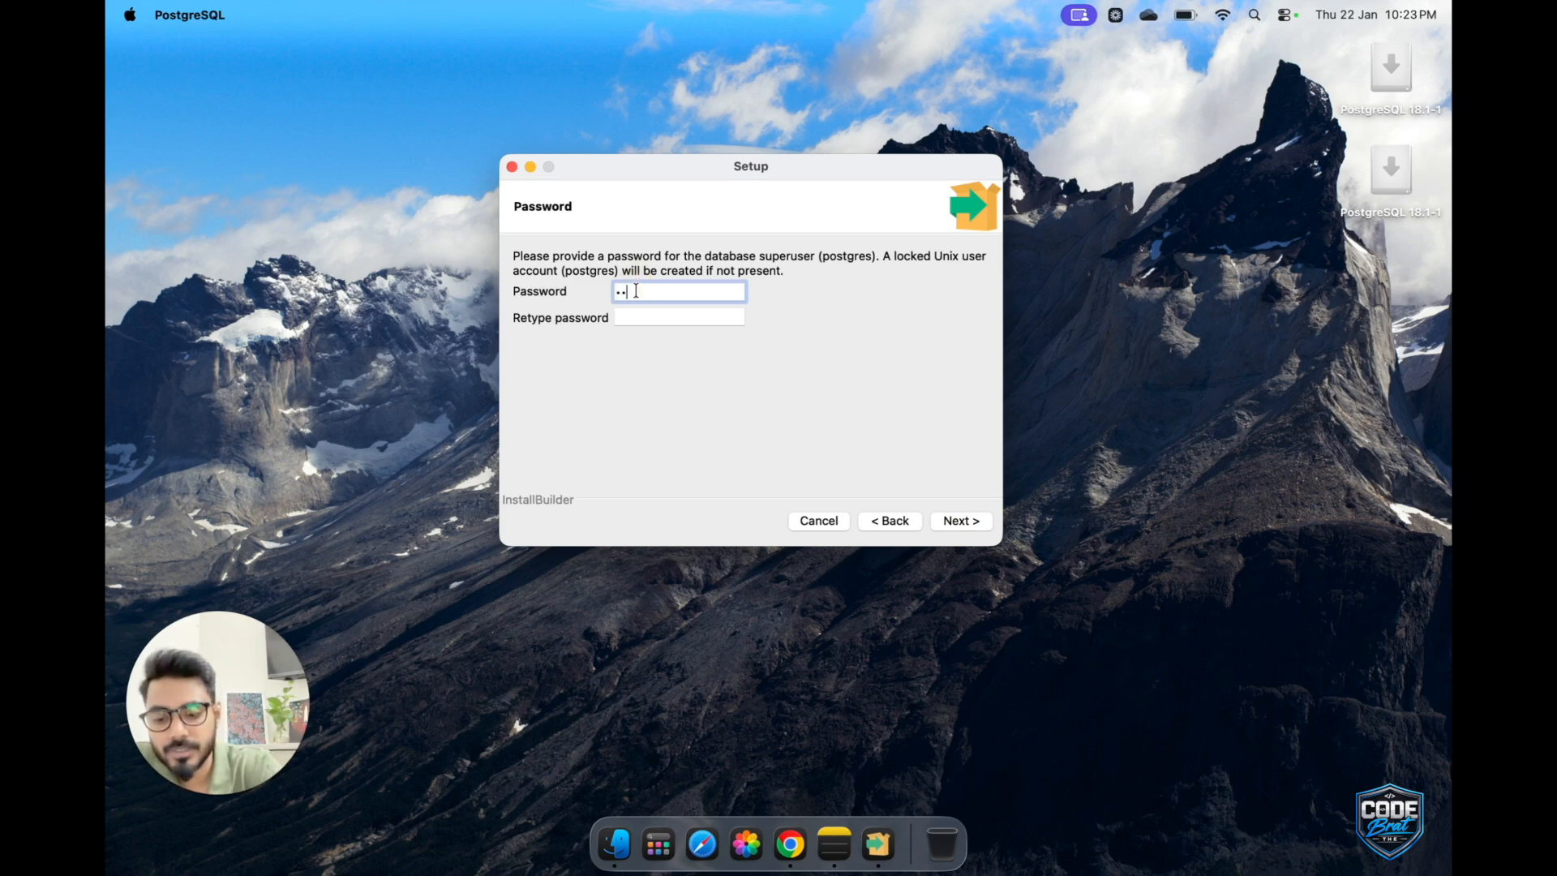
text(••••)
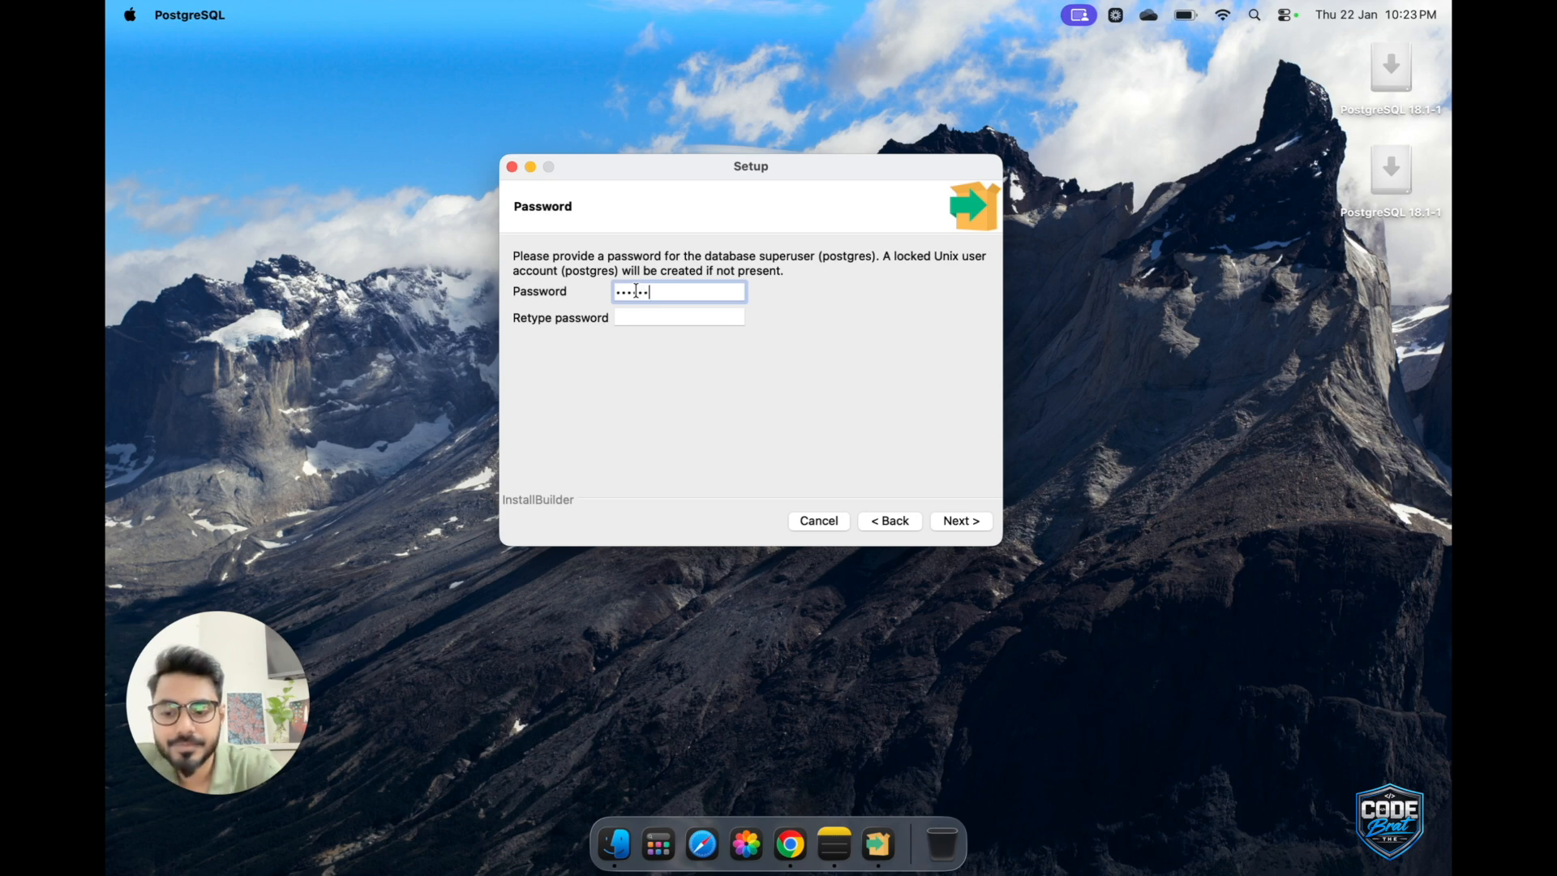
click(645, 318)
text(admin)
text(••••)
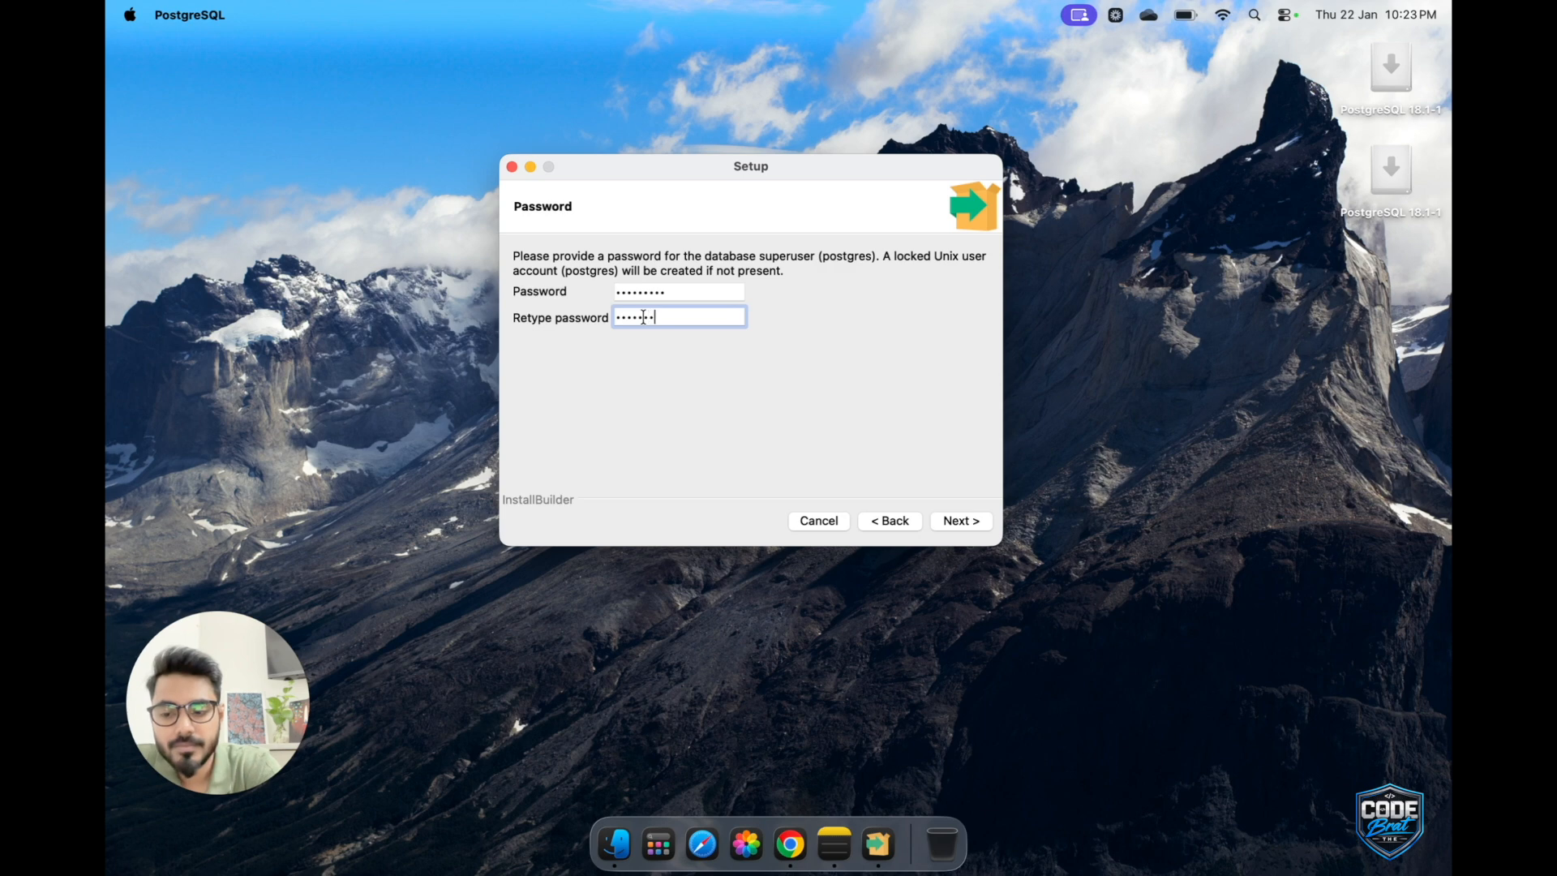
click(963, 520)
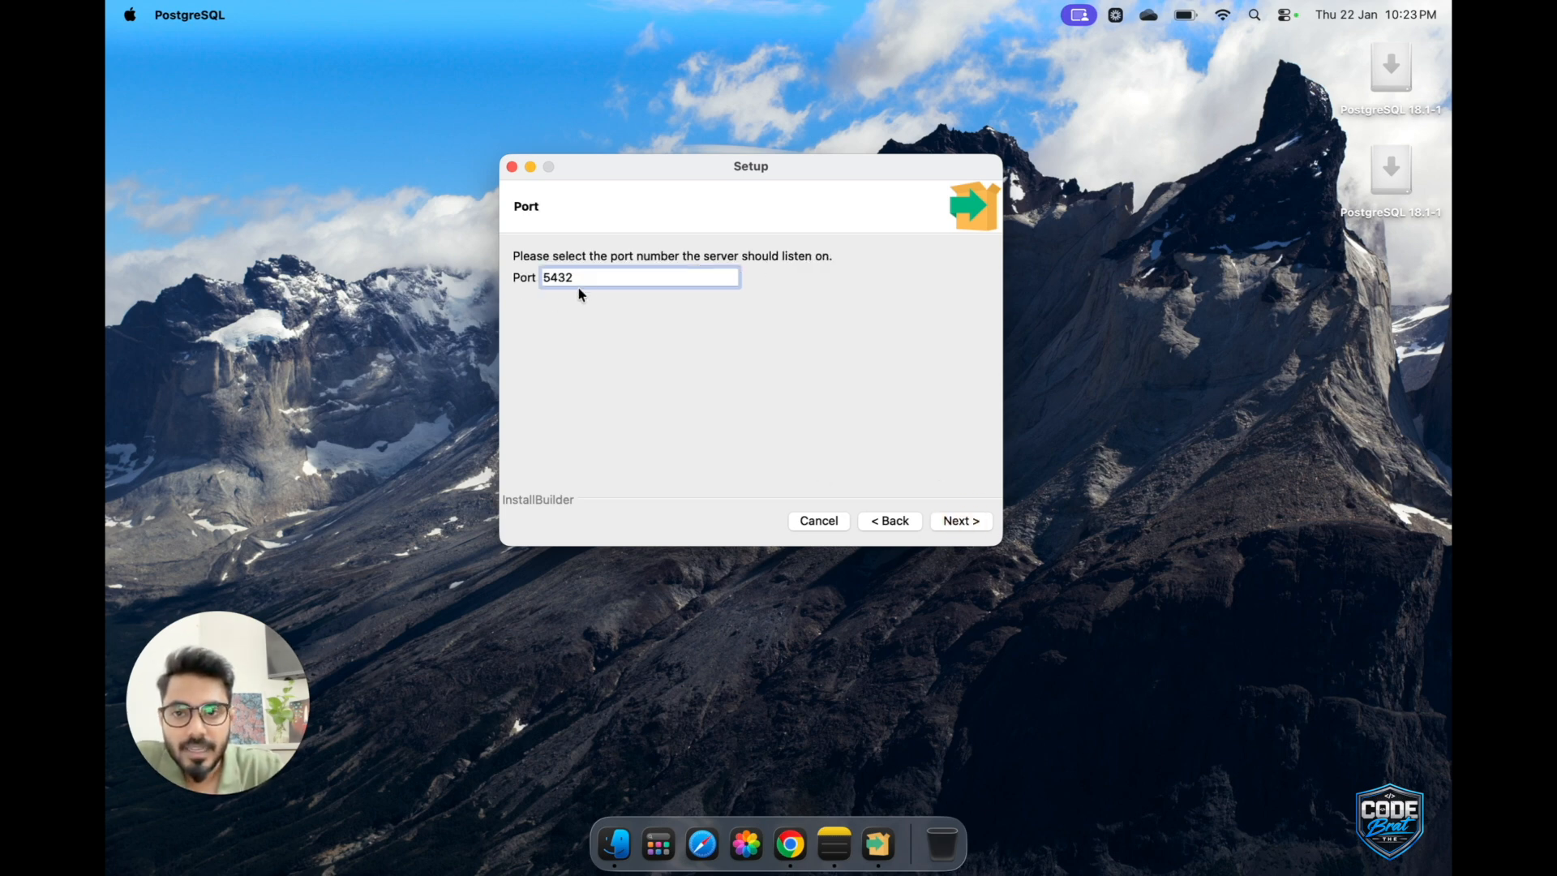
Keep 5432 as the server port and DEFAULT as the database cluster locale, continuing to the pre-installation summary.
click(579, 277)
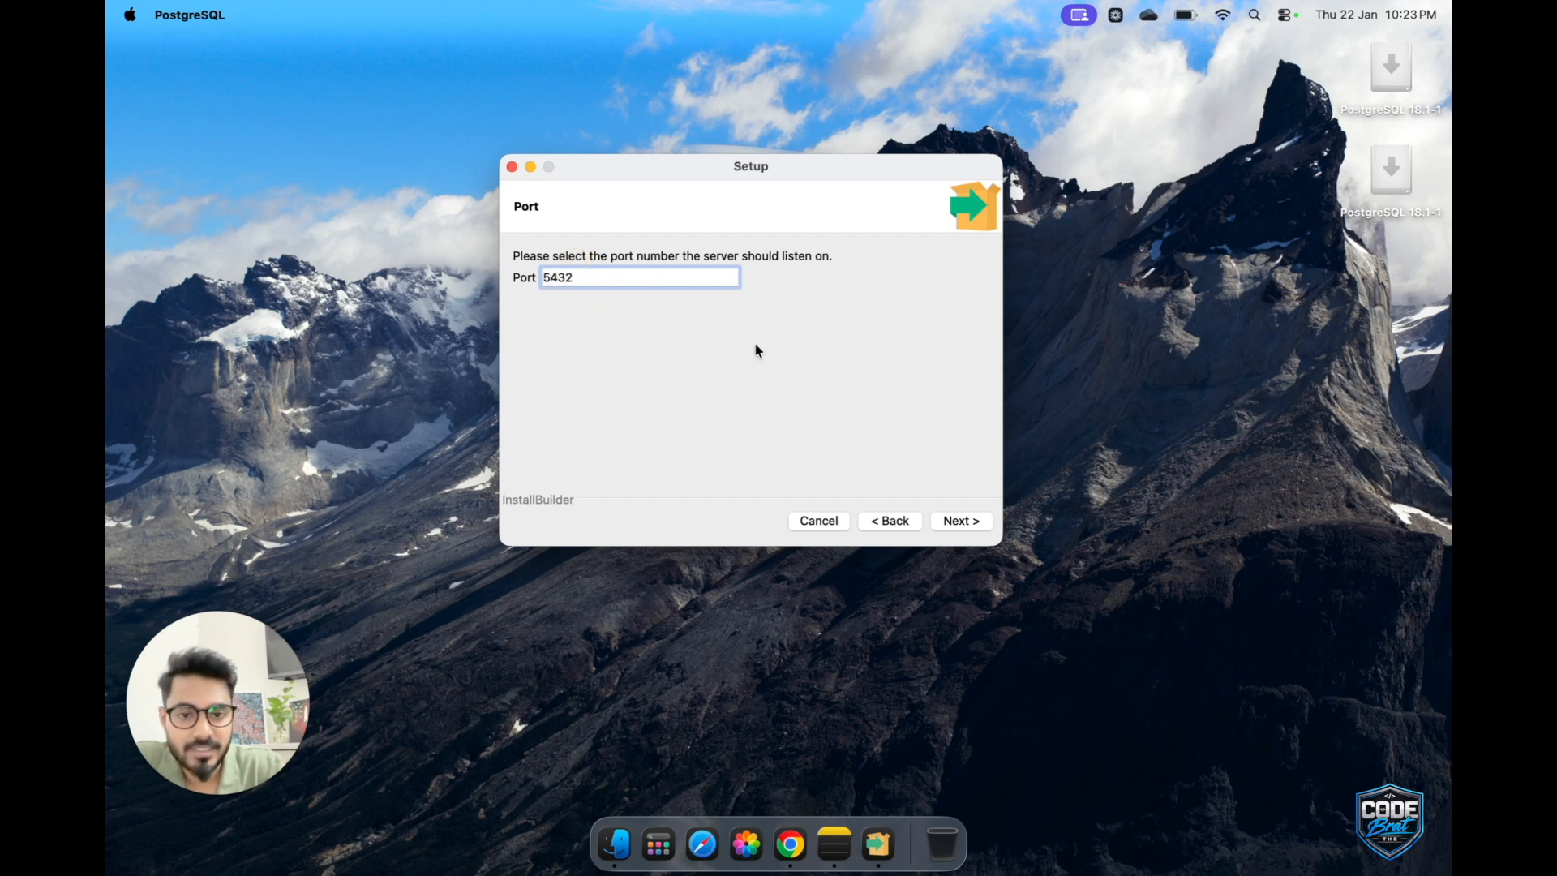
click(969, 521)
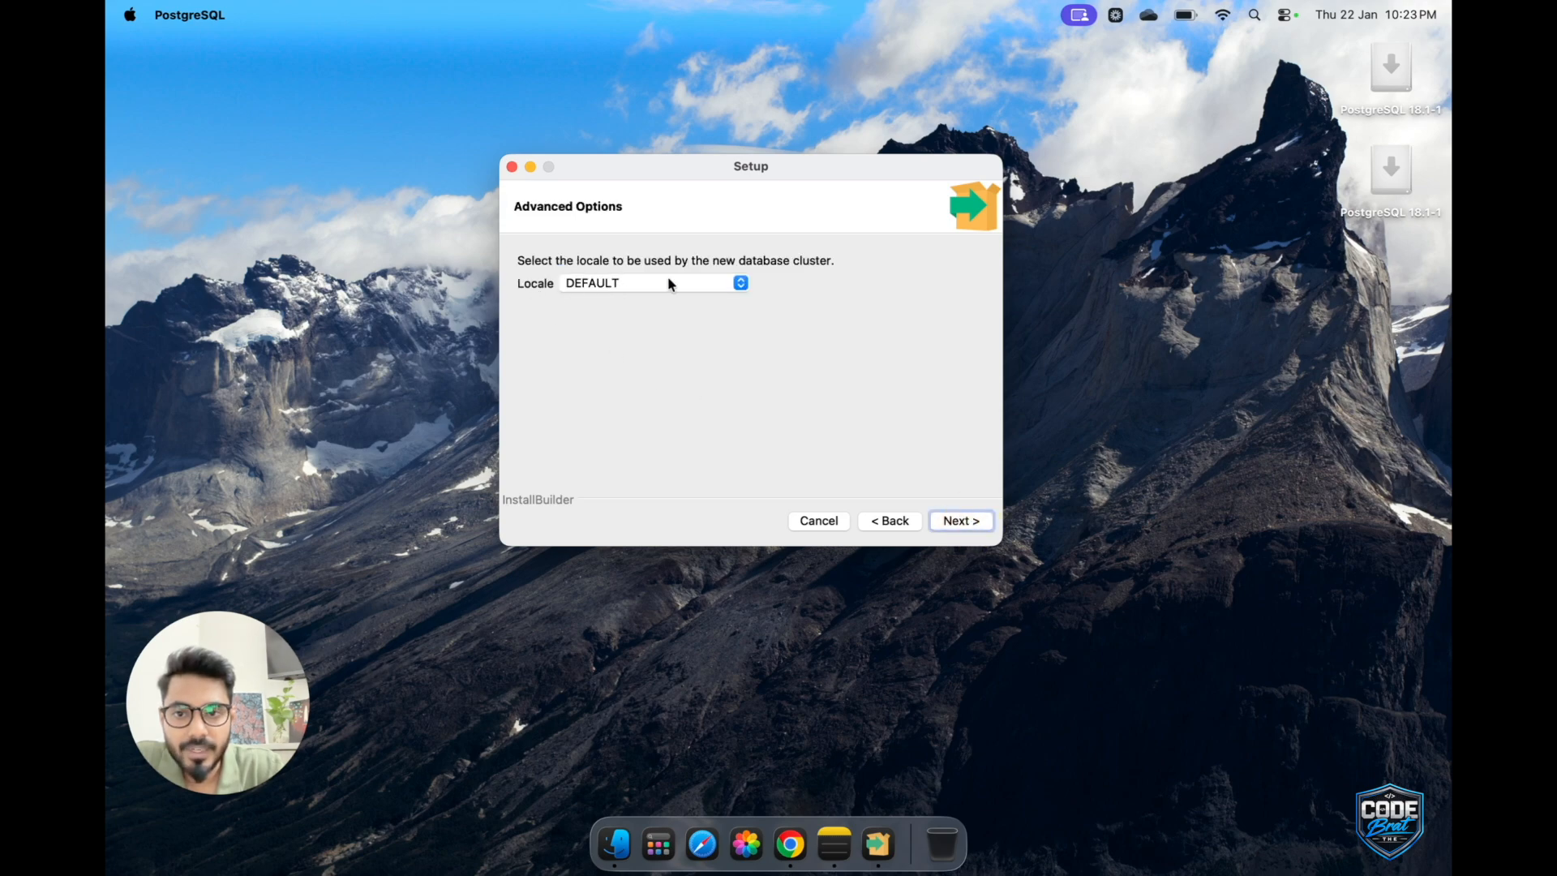
click(740, 283)
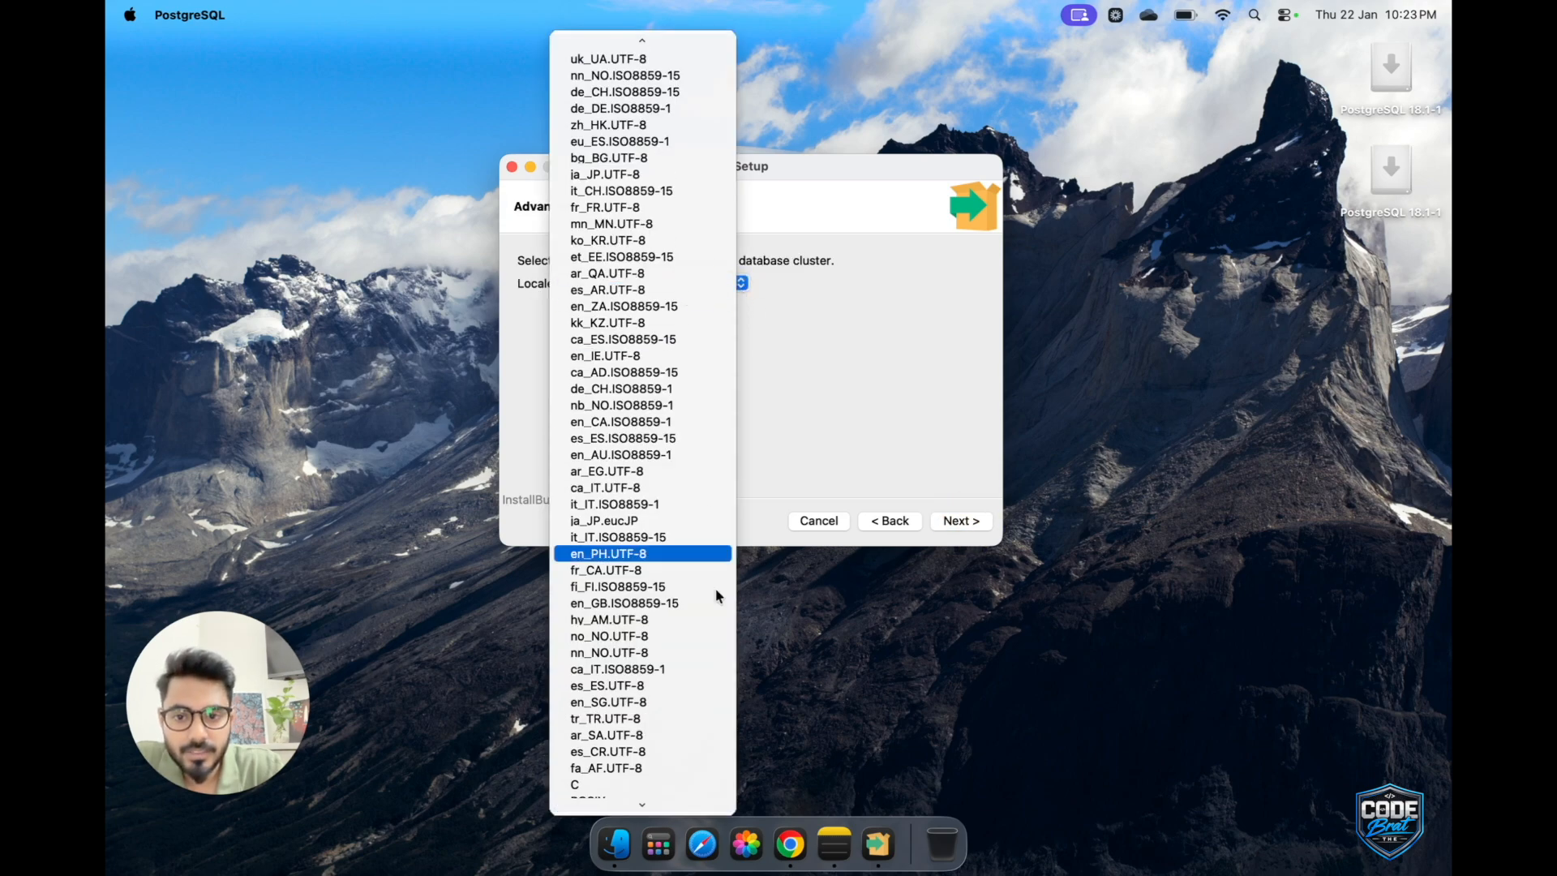
click(863, 459)
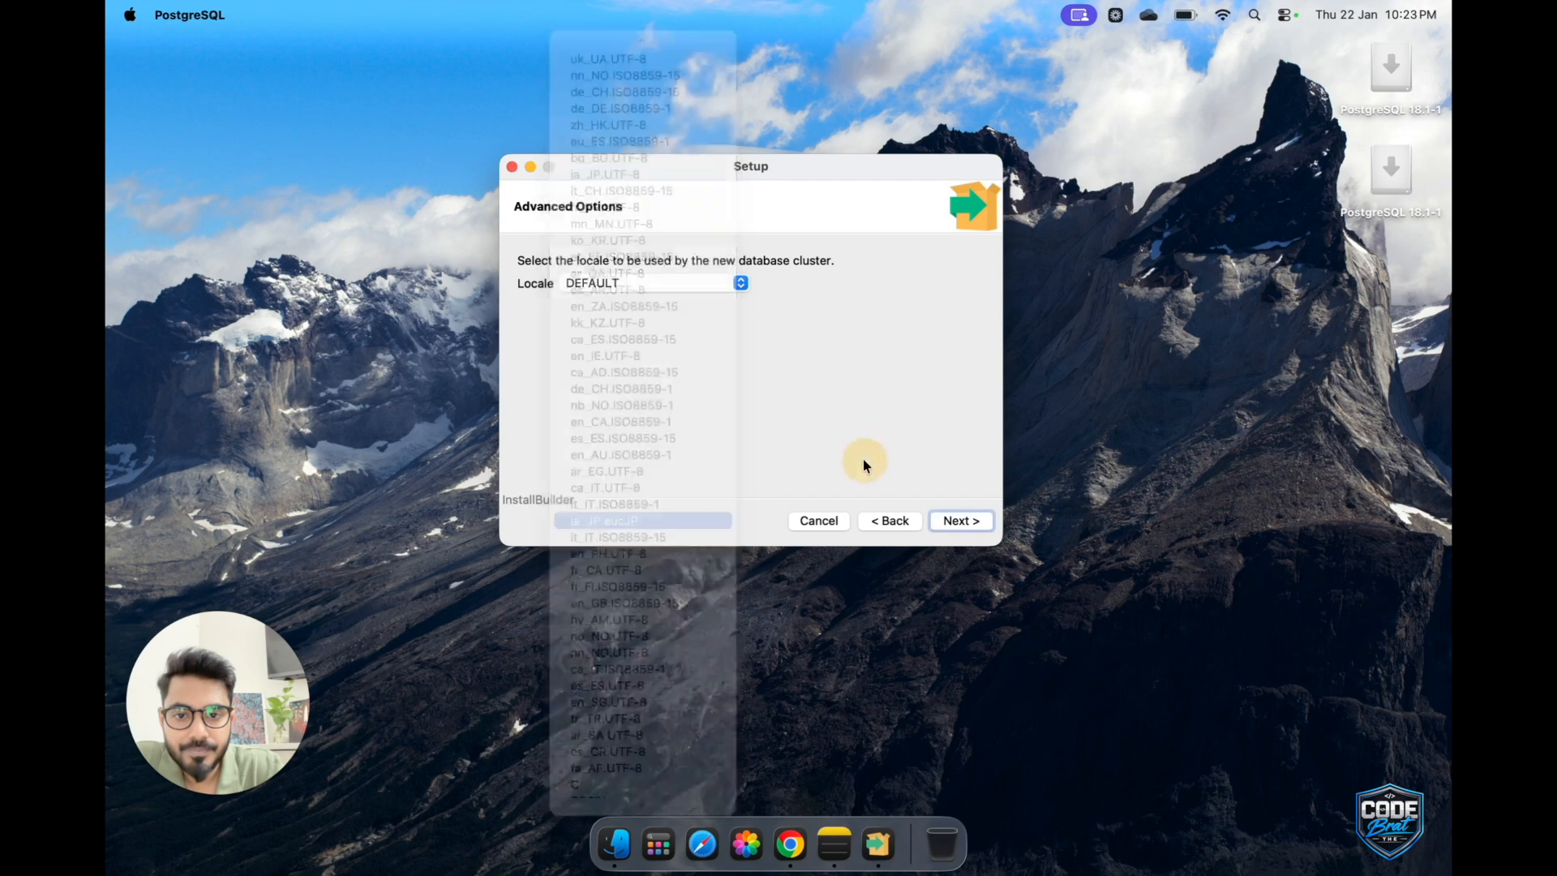
click(970, 528)
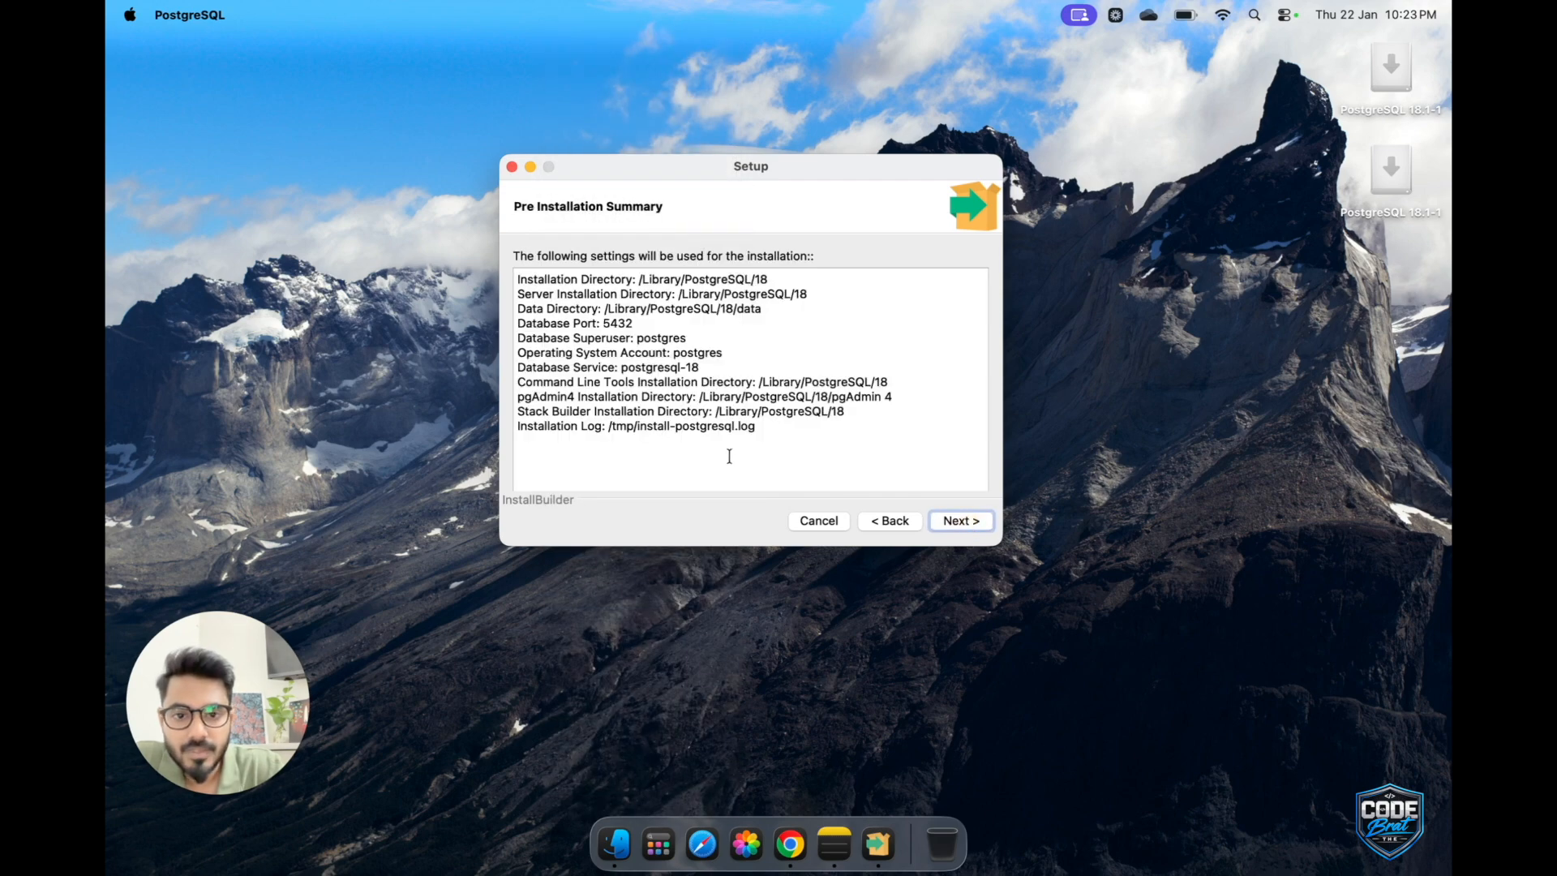
Accept the pre-installation summary and start installing PostgreSQL.
click(971, 521)
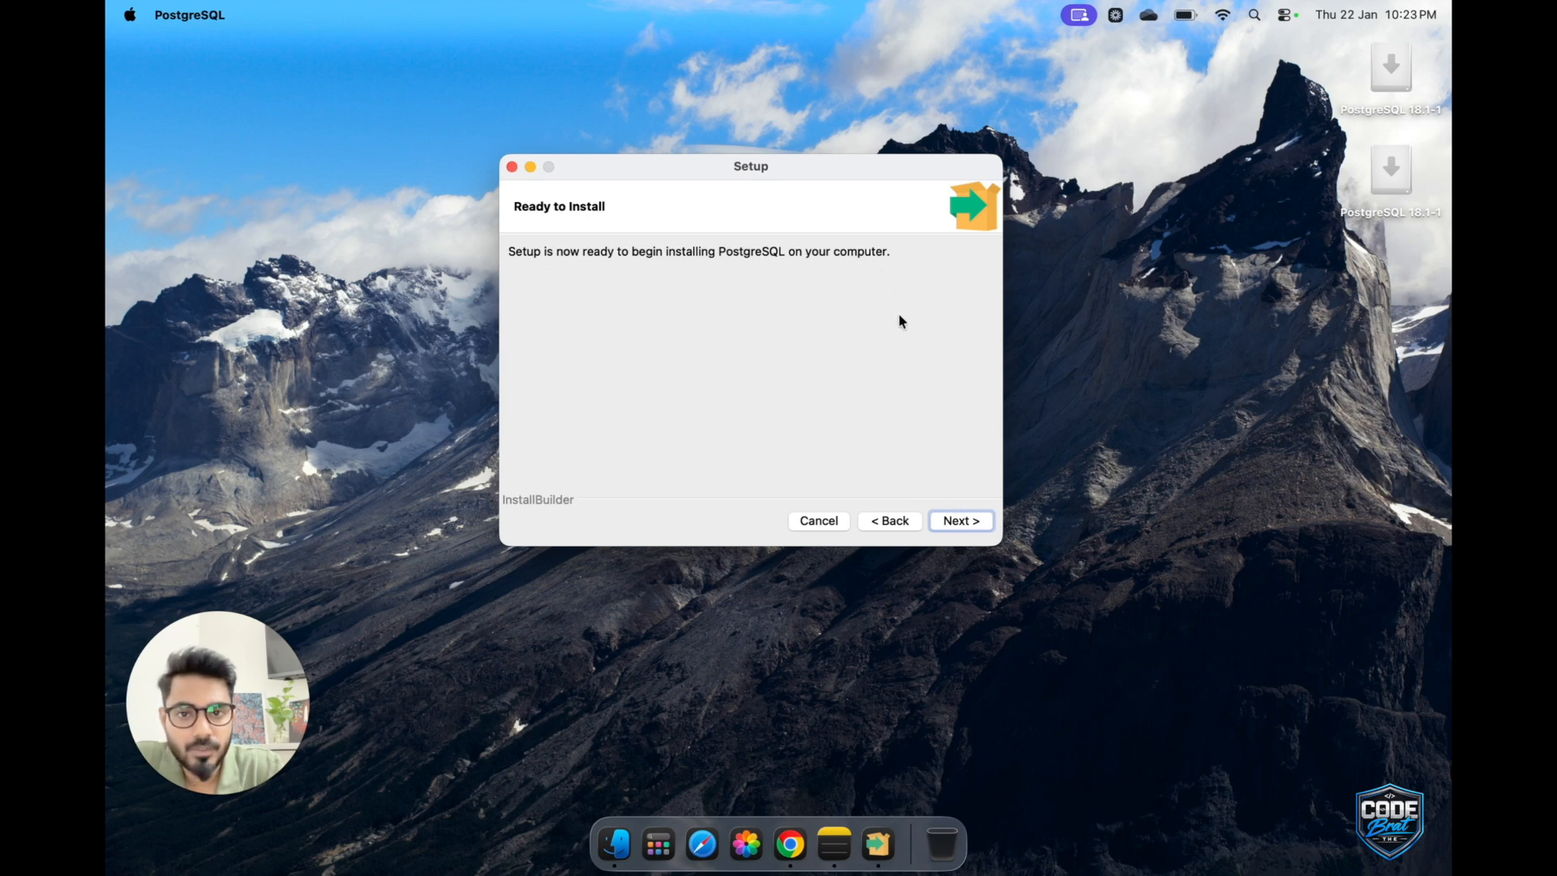
click(964, 519)
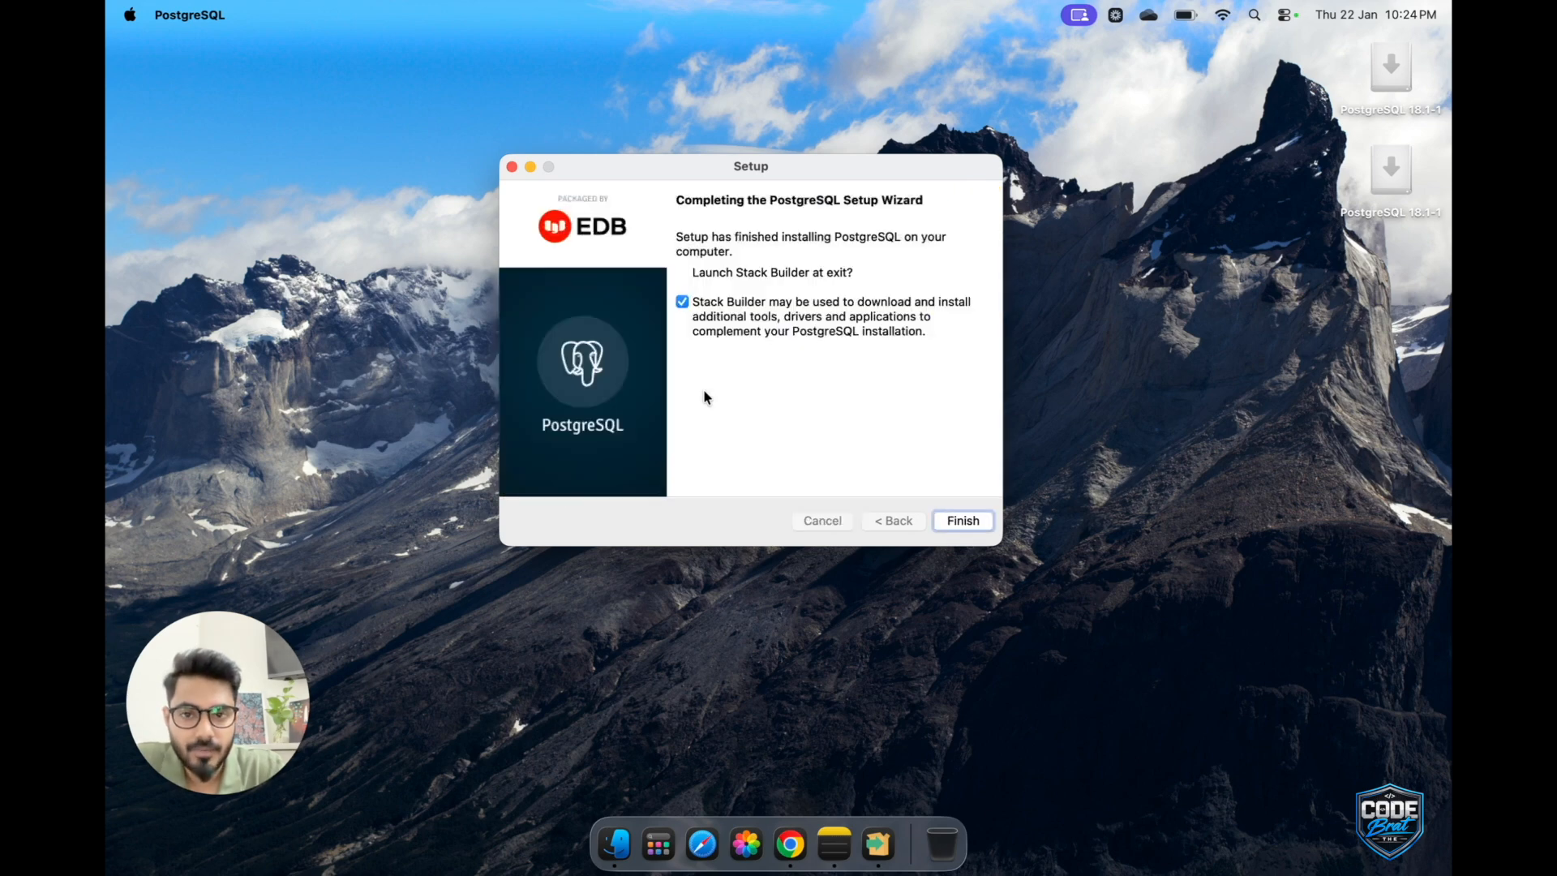
Turn off launching Stack Builder at exit and finish the PostgreSQL setup wizard.
click(682, 305)
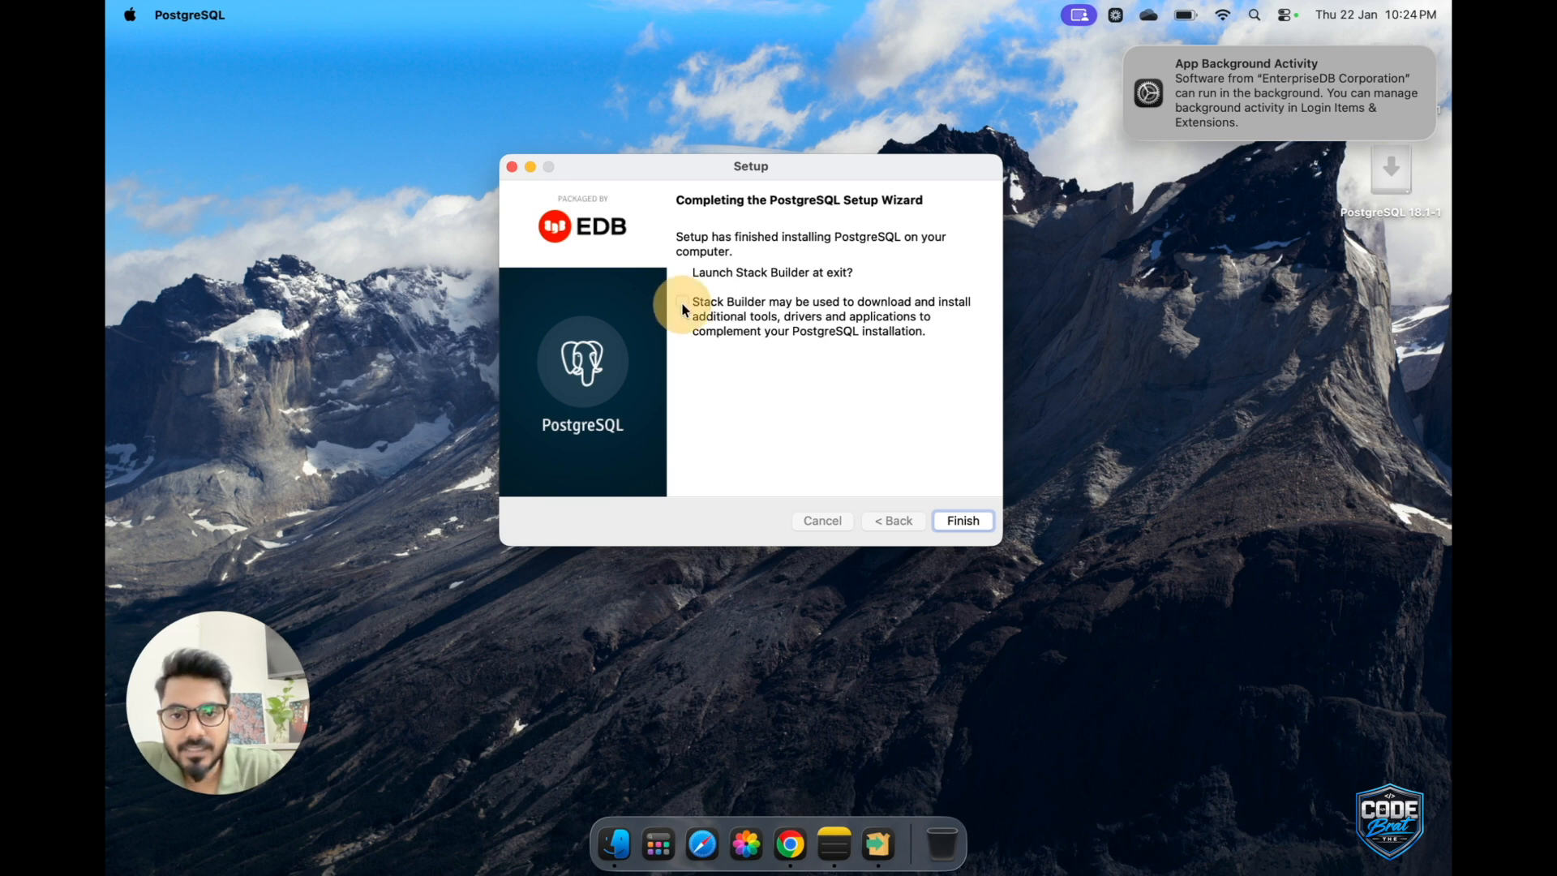
click(681, 303)
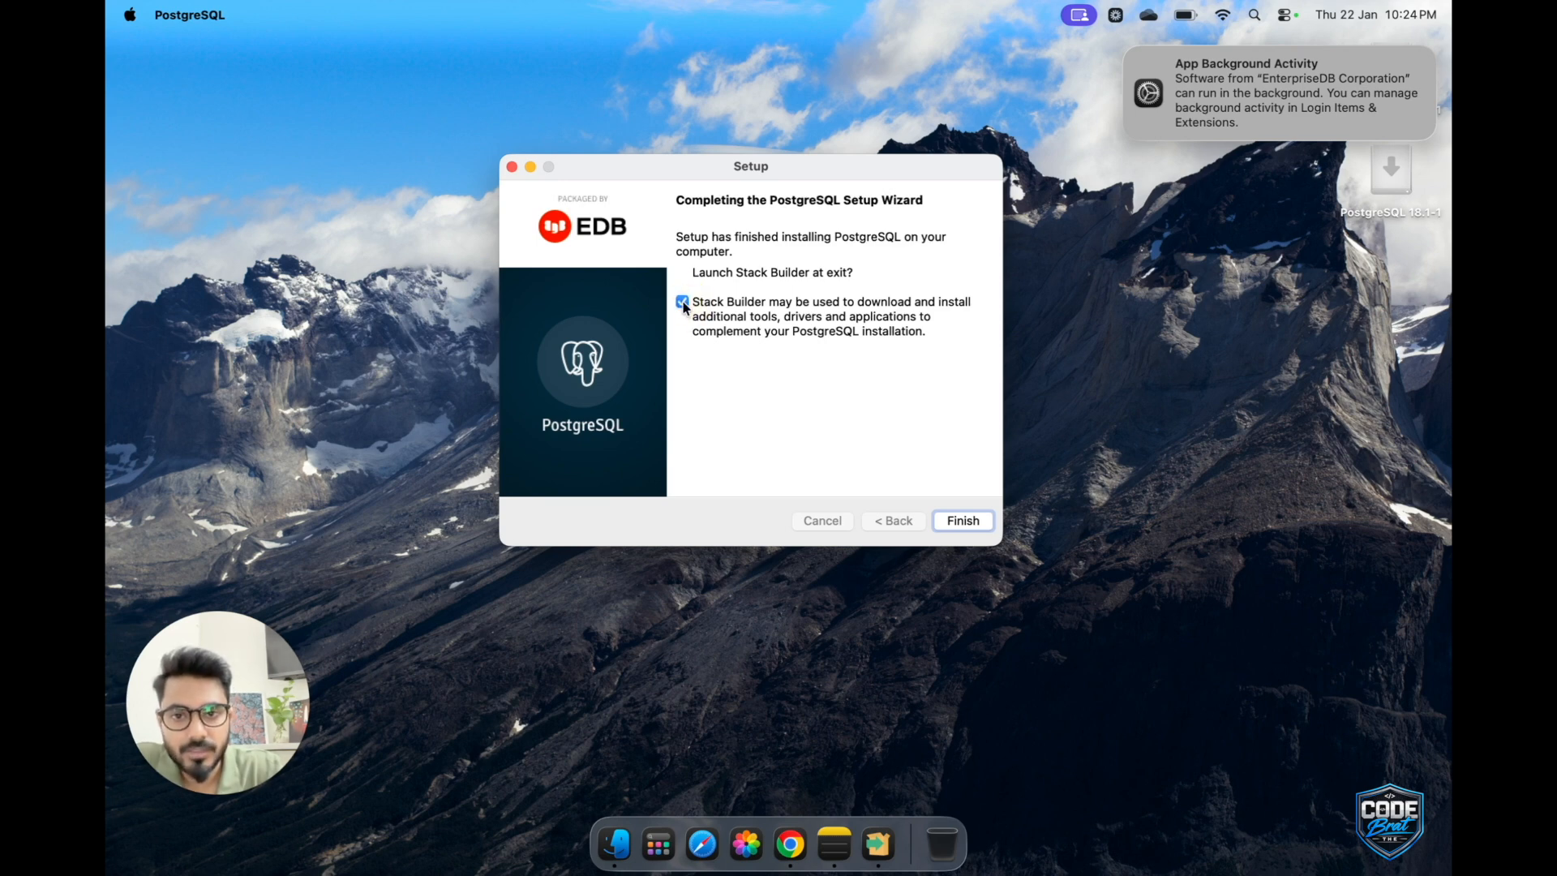
click(683, 303)
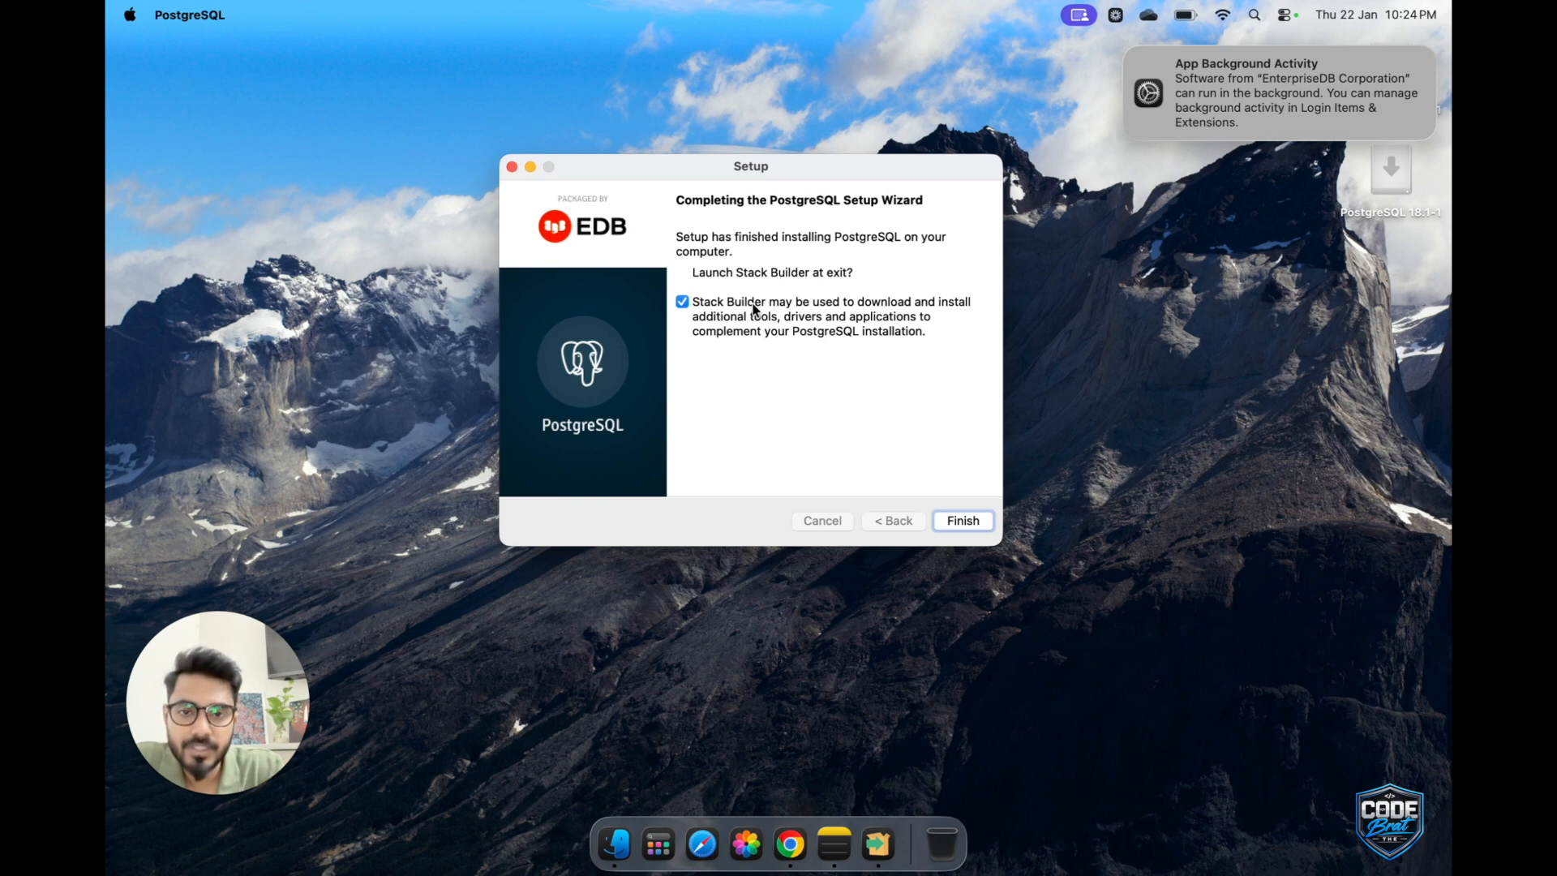
click(683, 304)
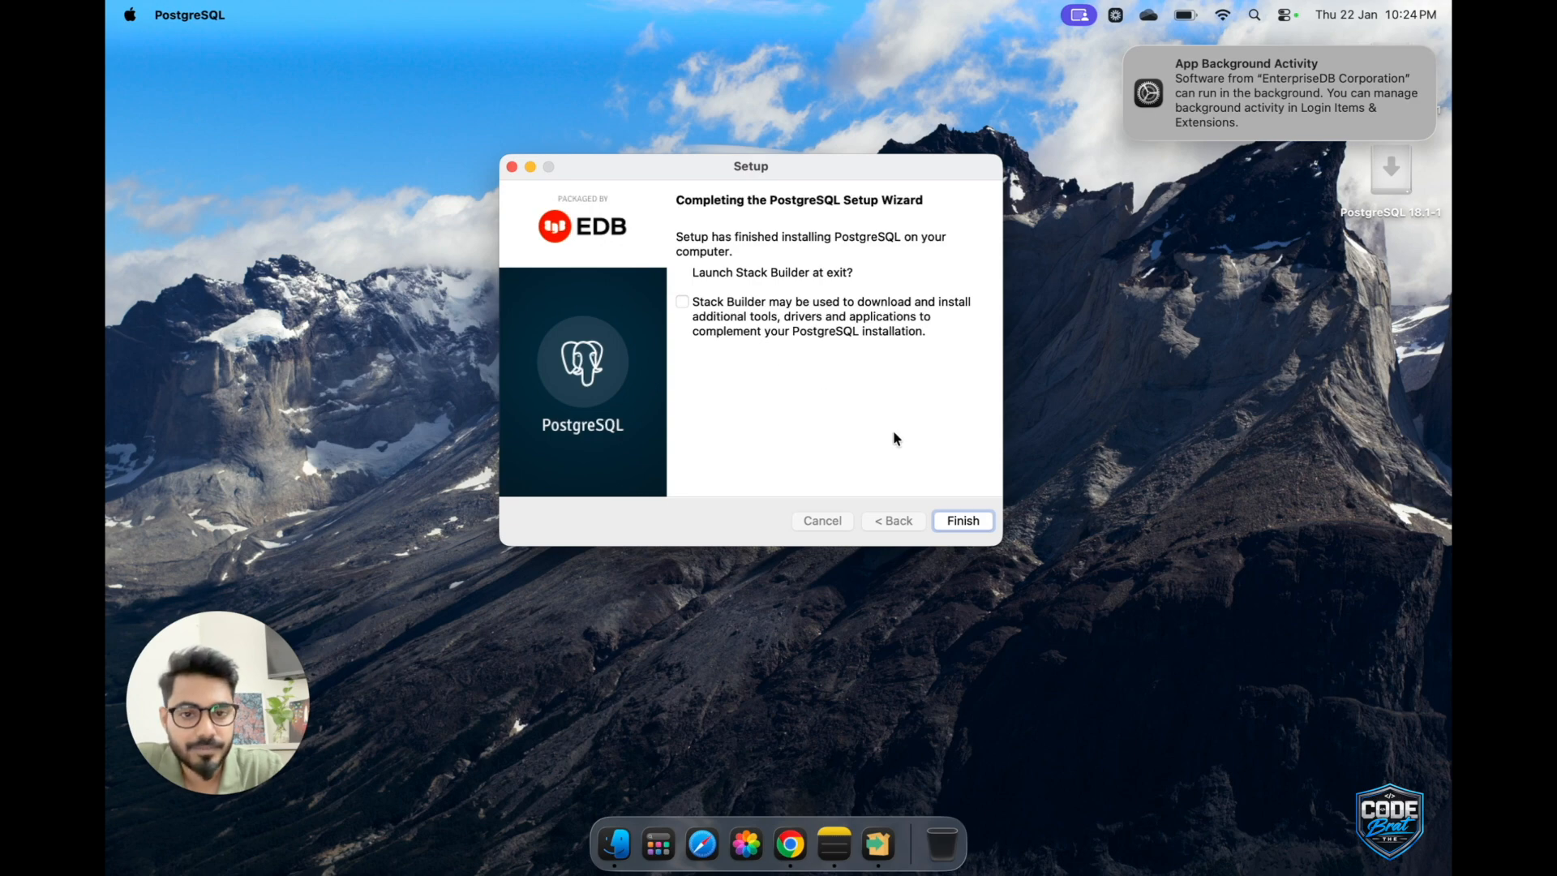
click(963, 523)
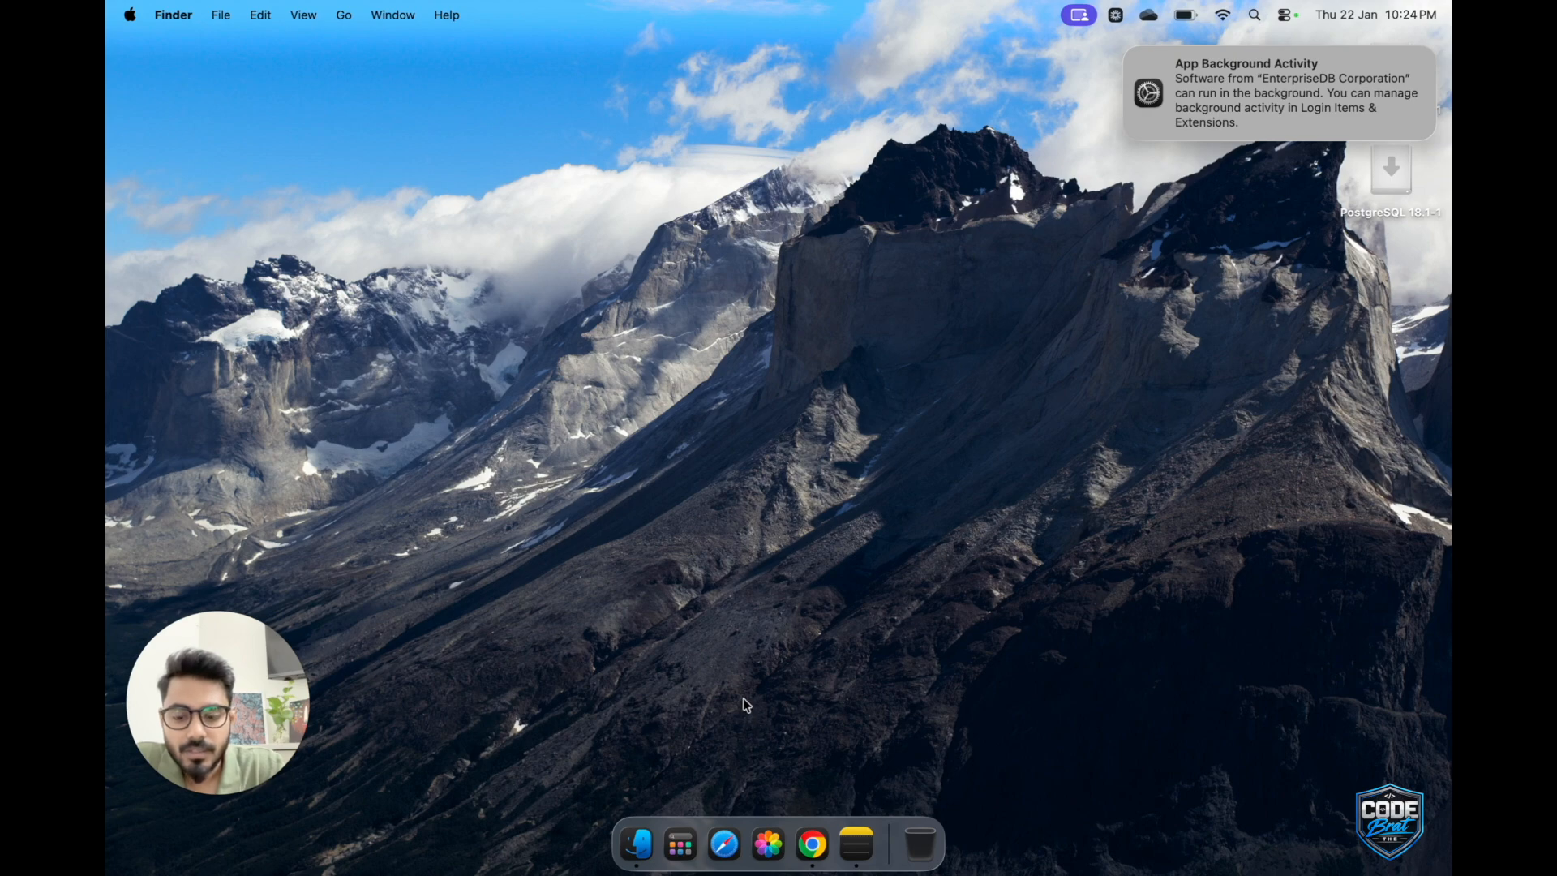
Search the Mac for pgAdmin 4 and dismiss the App Background Activity notification.
key(super+space)
text(pgadmin 4)
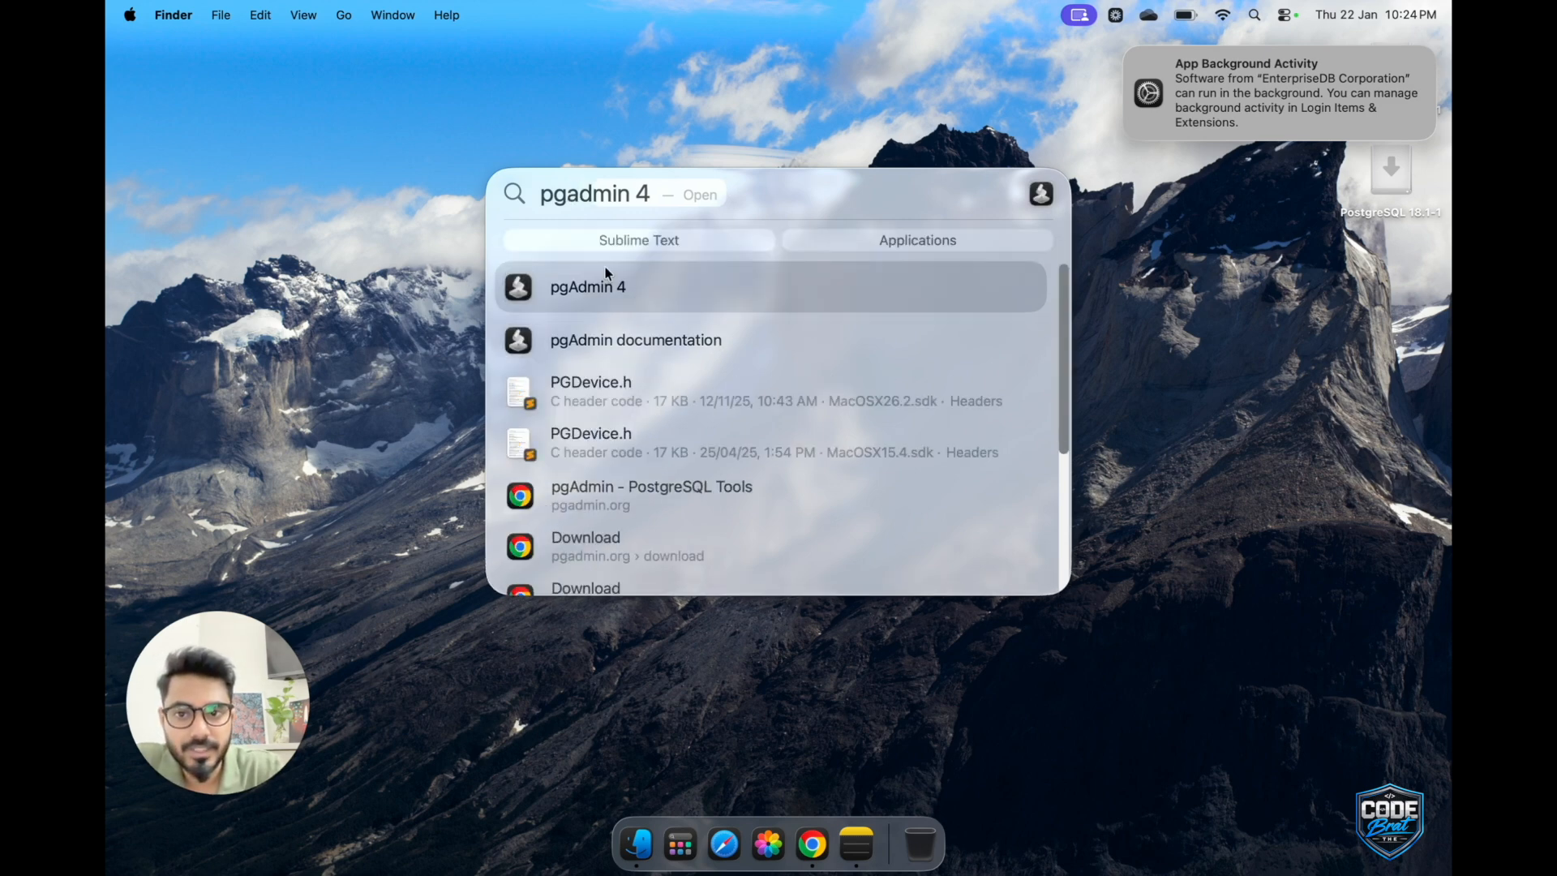
click(574, 282)
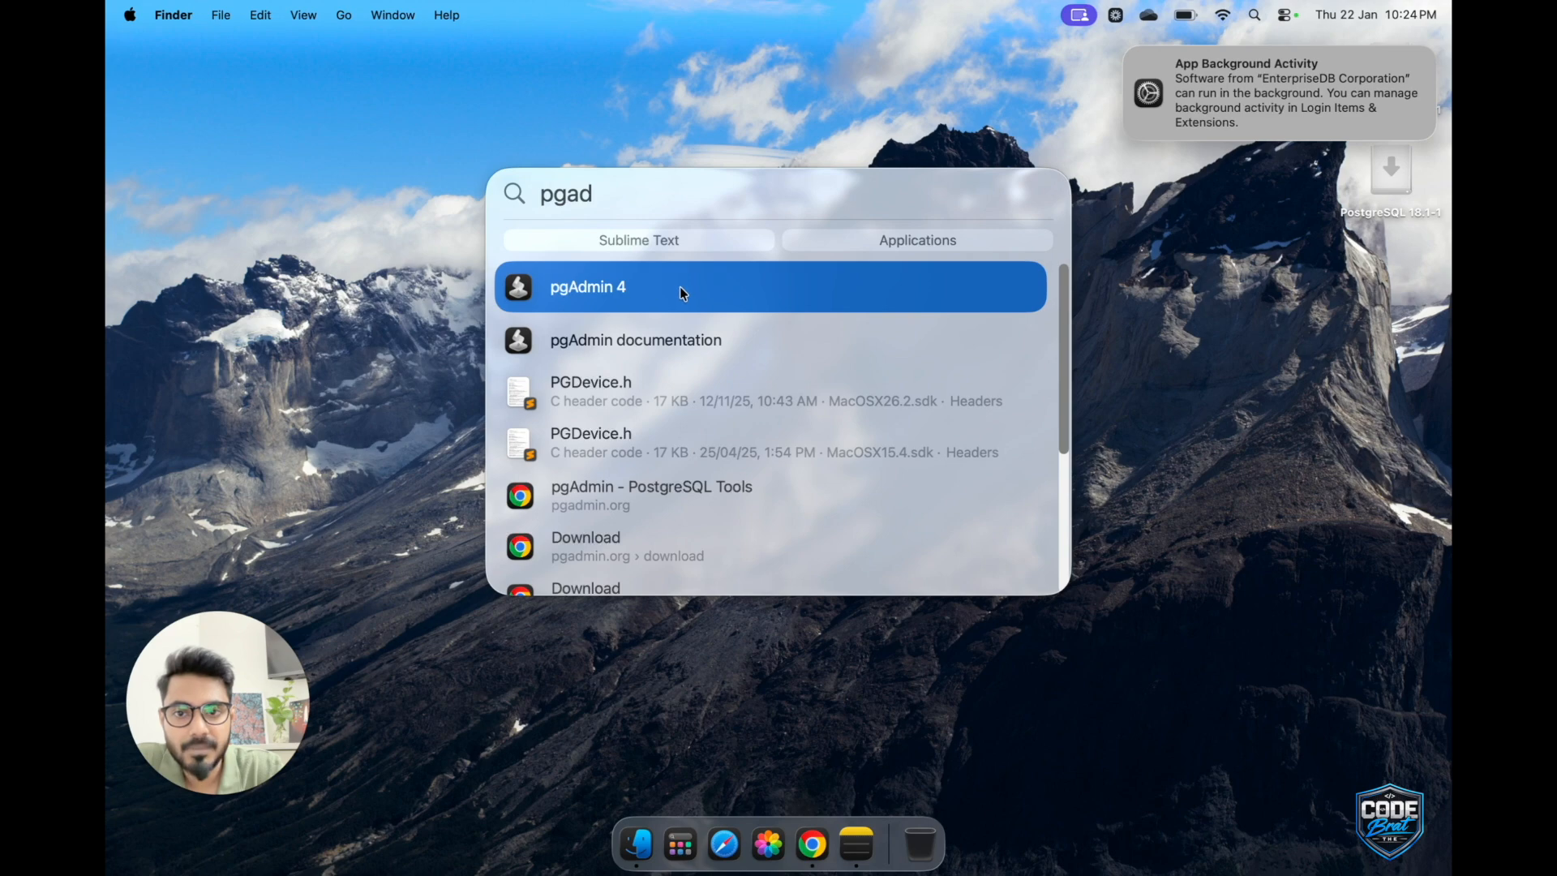
mouse_move(1210, 87)
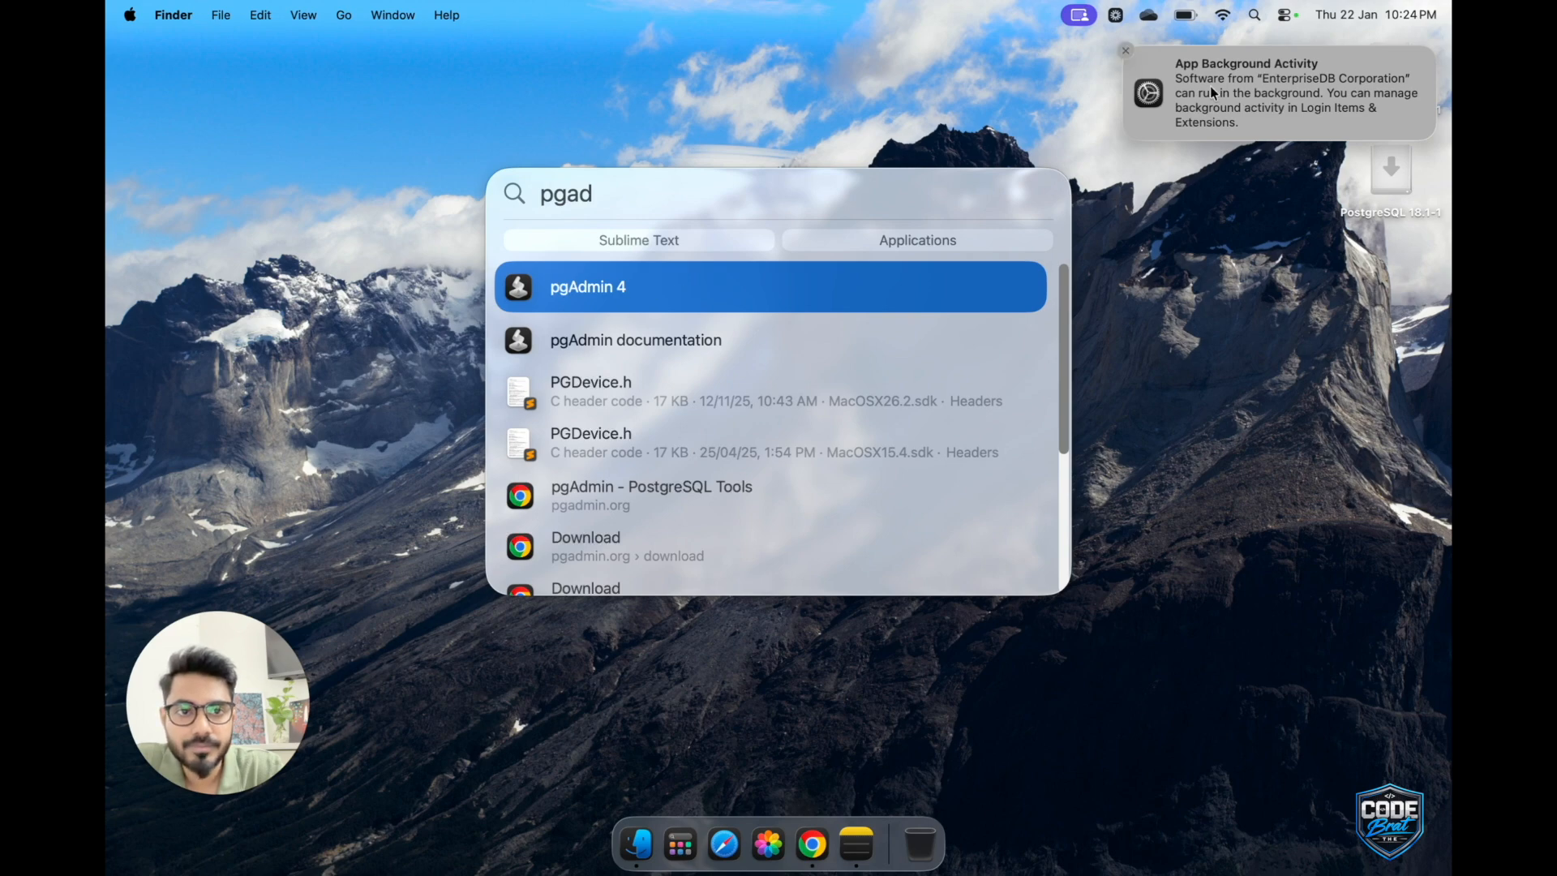
click(1123, 54)
Launch pgAdmin 4 and expand its window to full screen.
key(super+space)
text(pgAdmin 4)
key(Return)
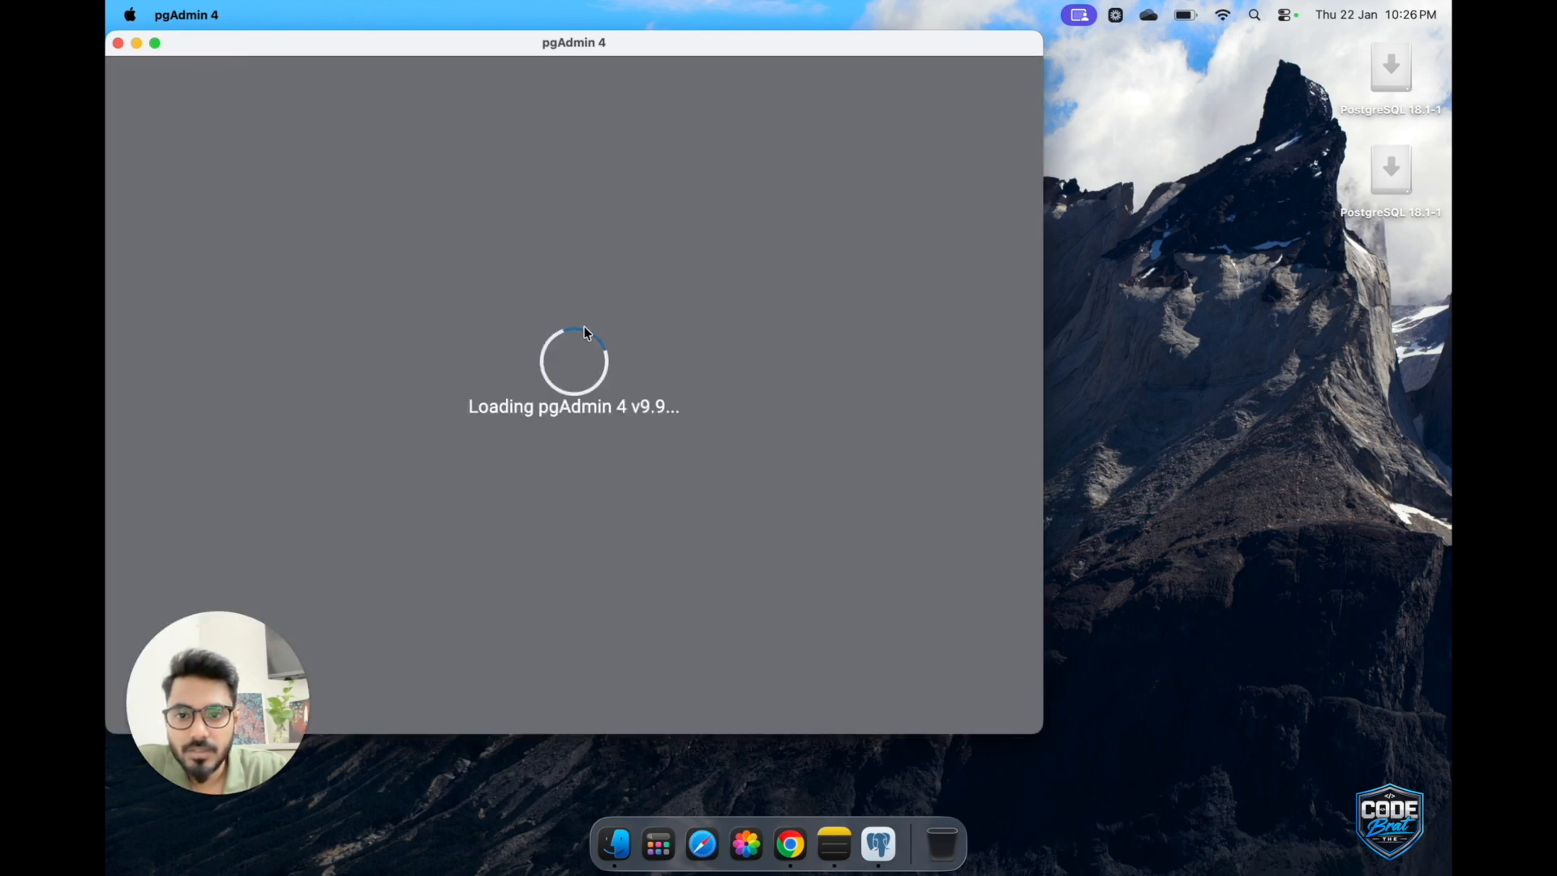
click(154, 42)
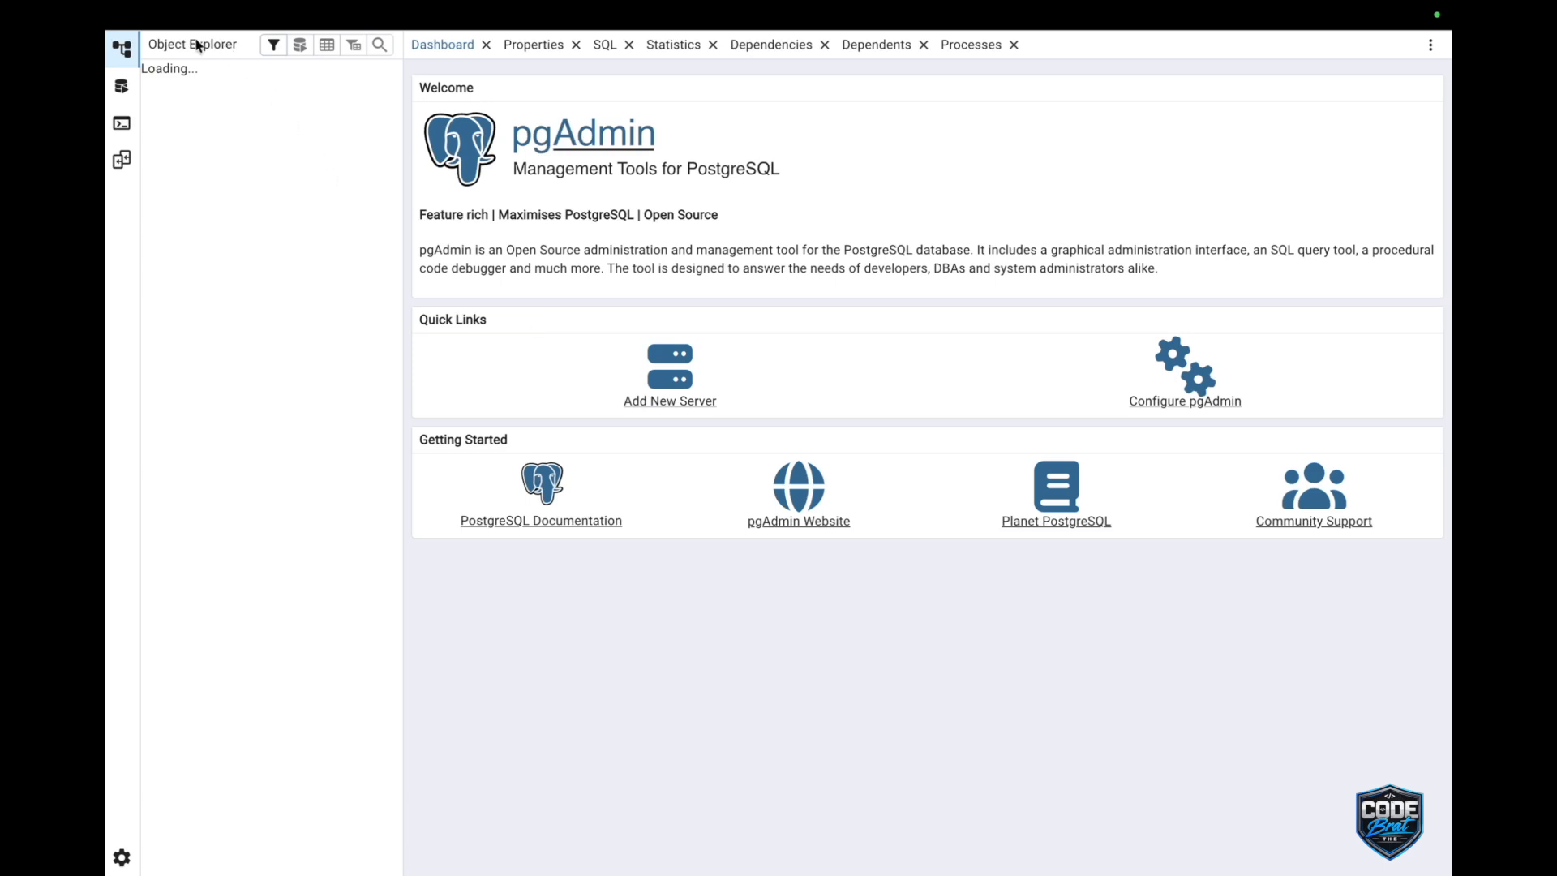
mouse_move(195, 39)
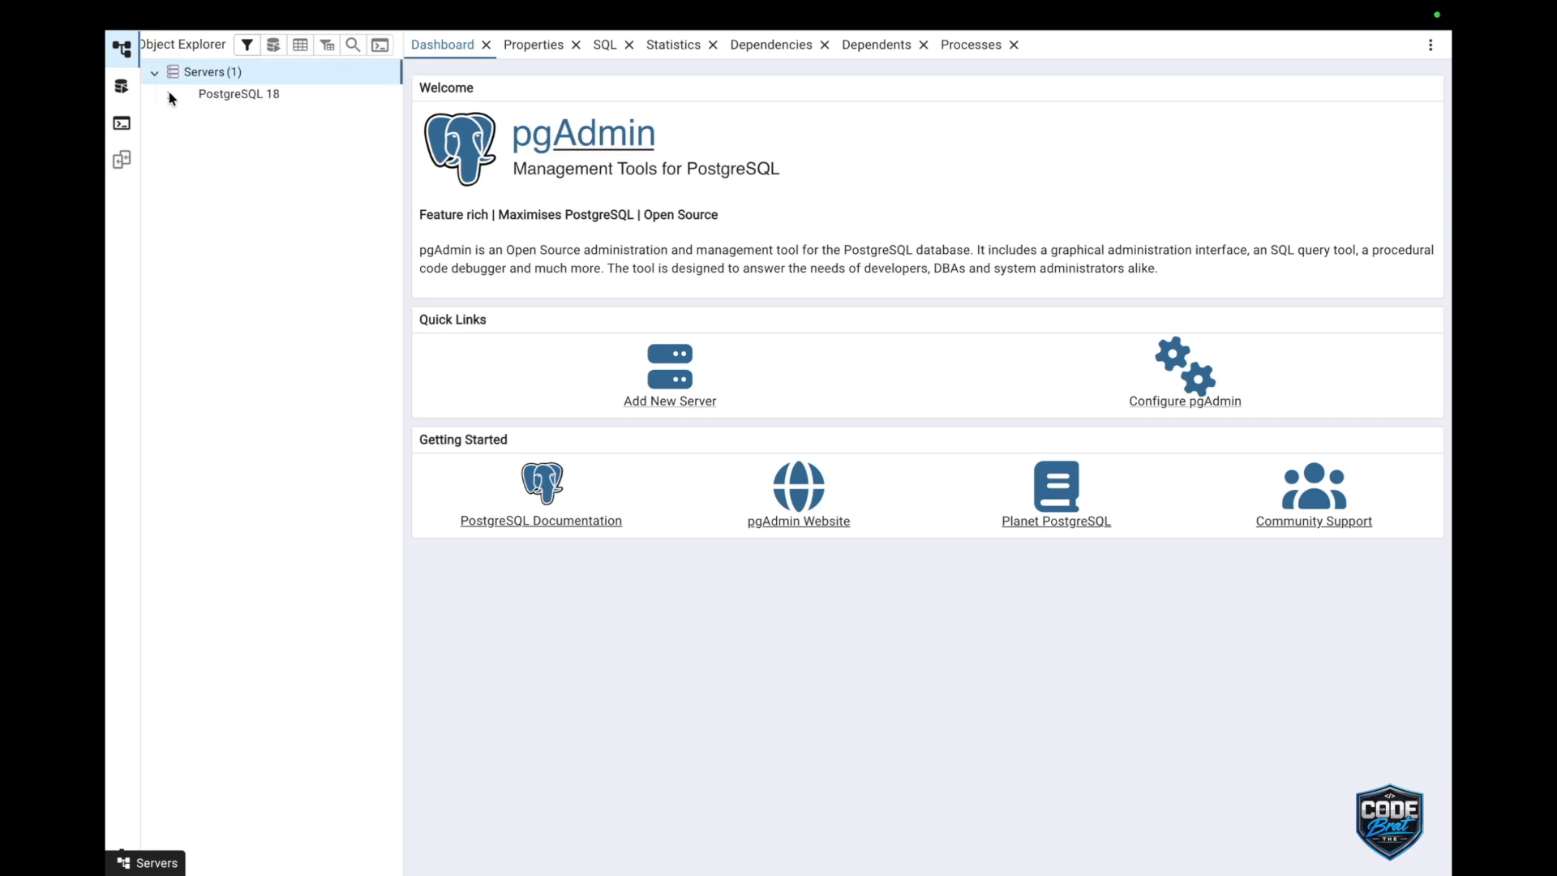
Connect to the PostgreSQL 18 server with the postgres user's password and have the password saved.
click(198, 96)
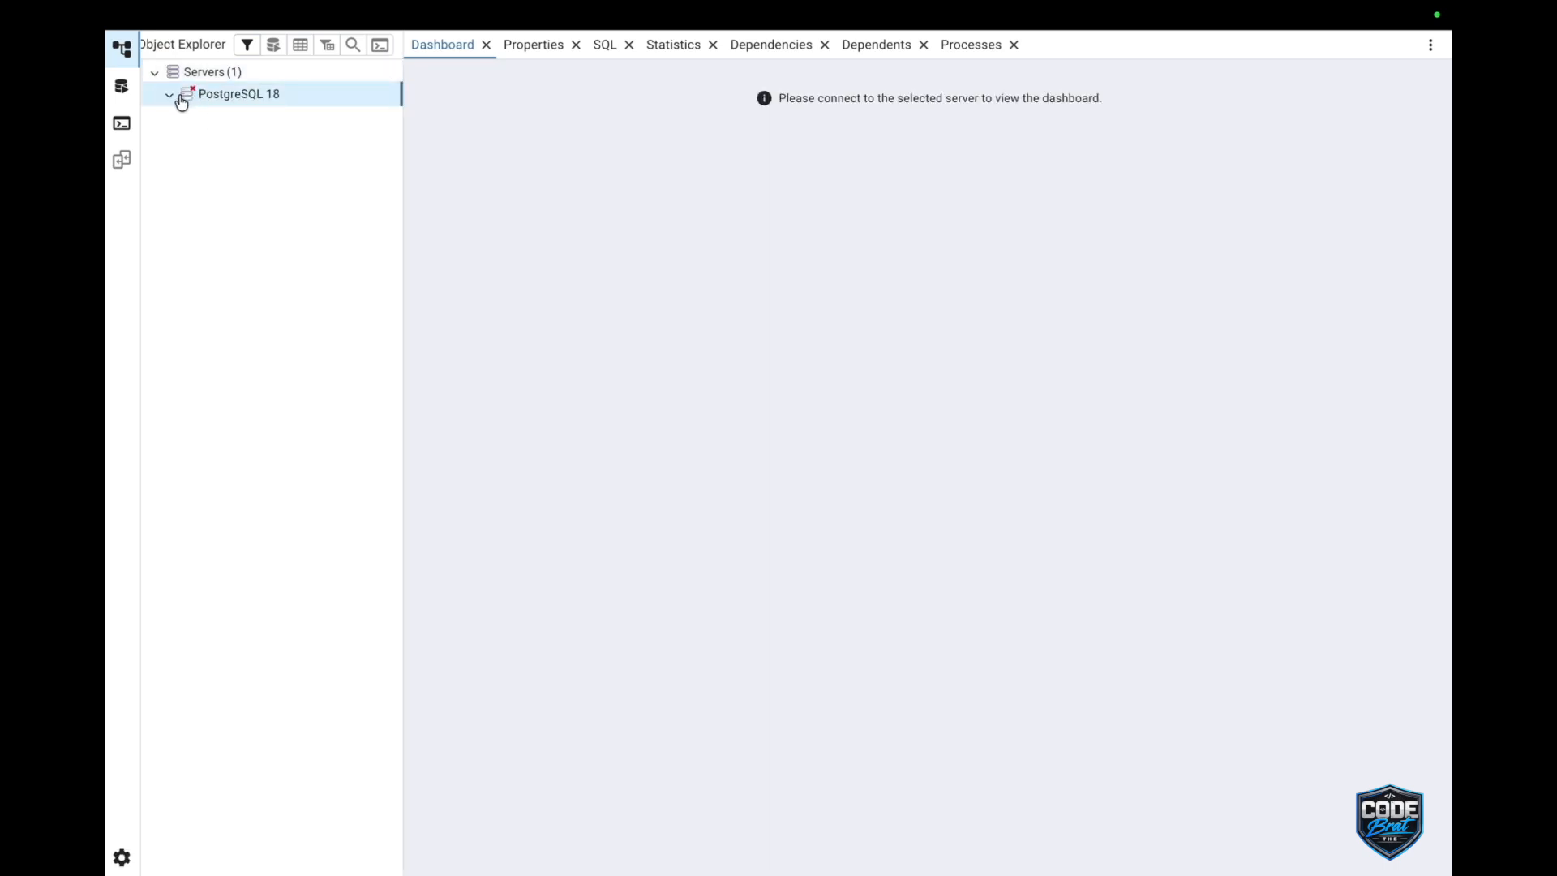
click(170, 96)
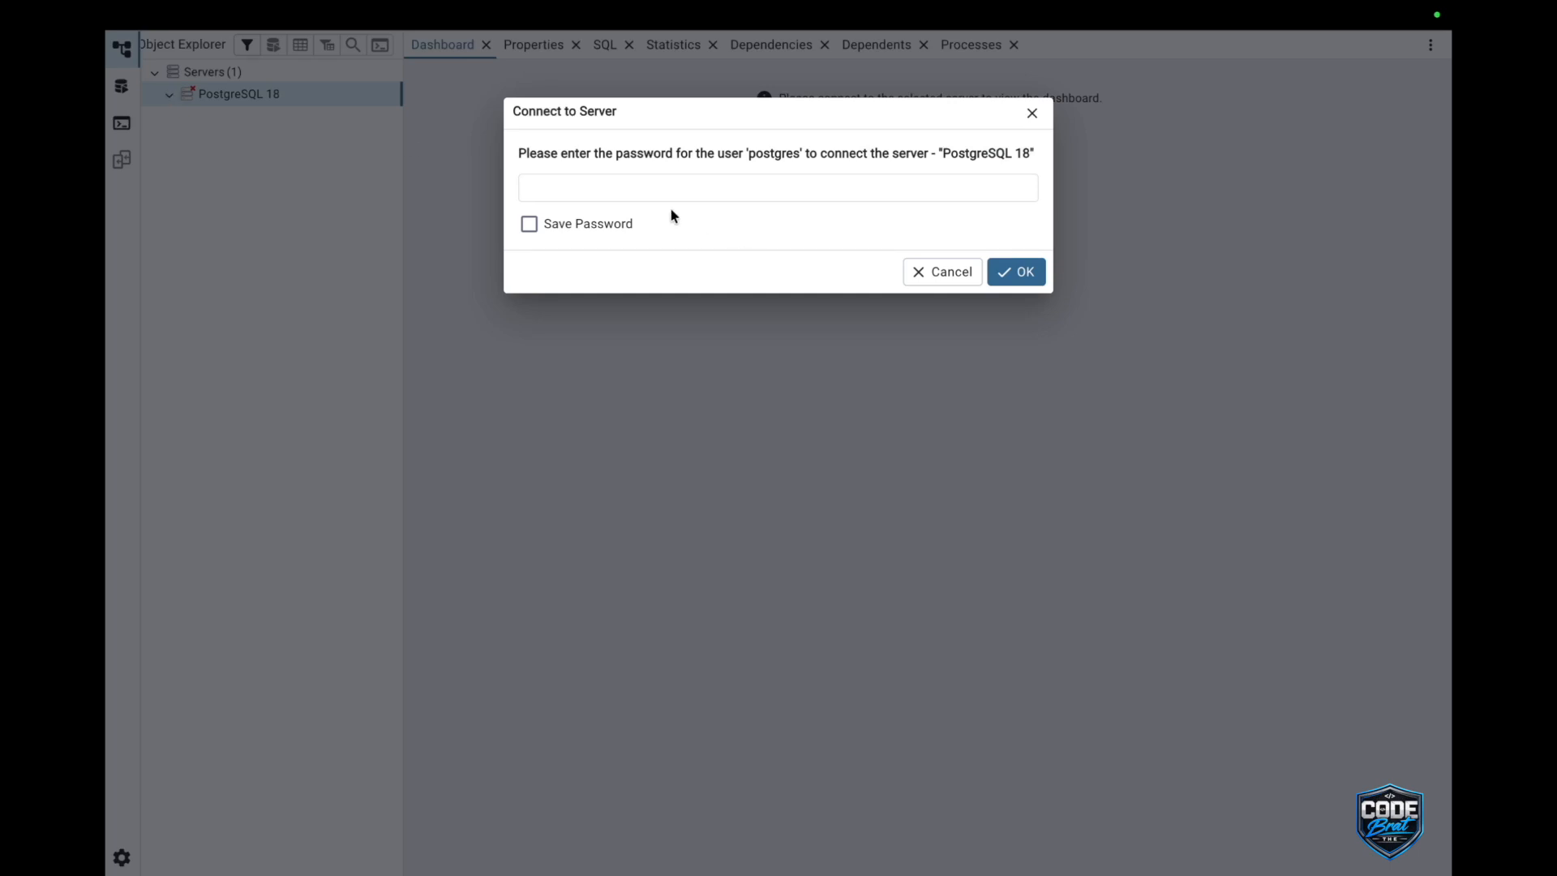
click(555, 189)
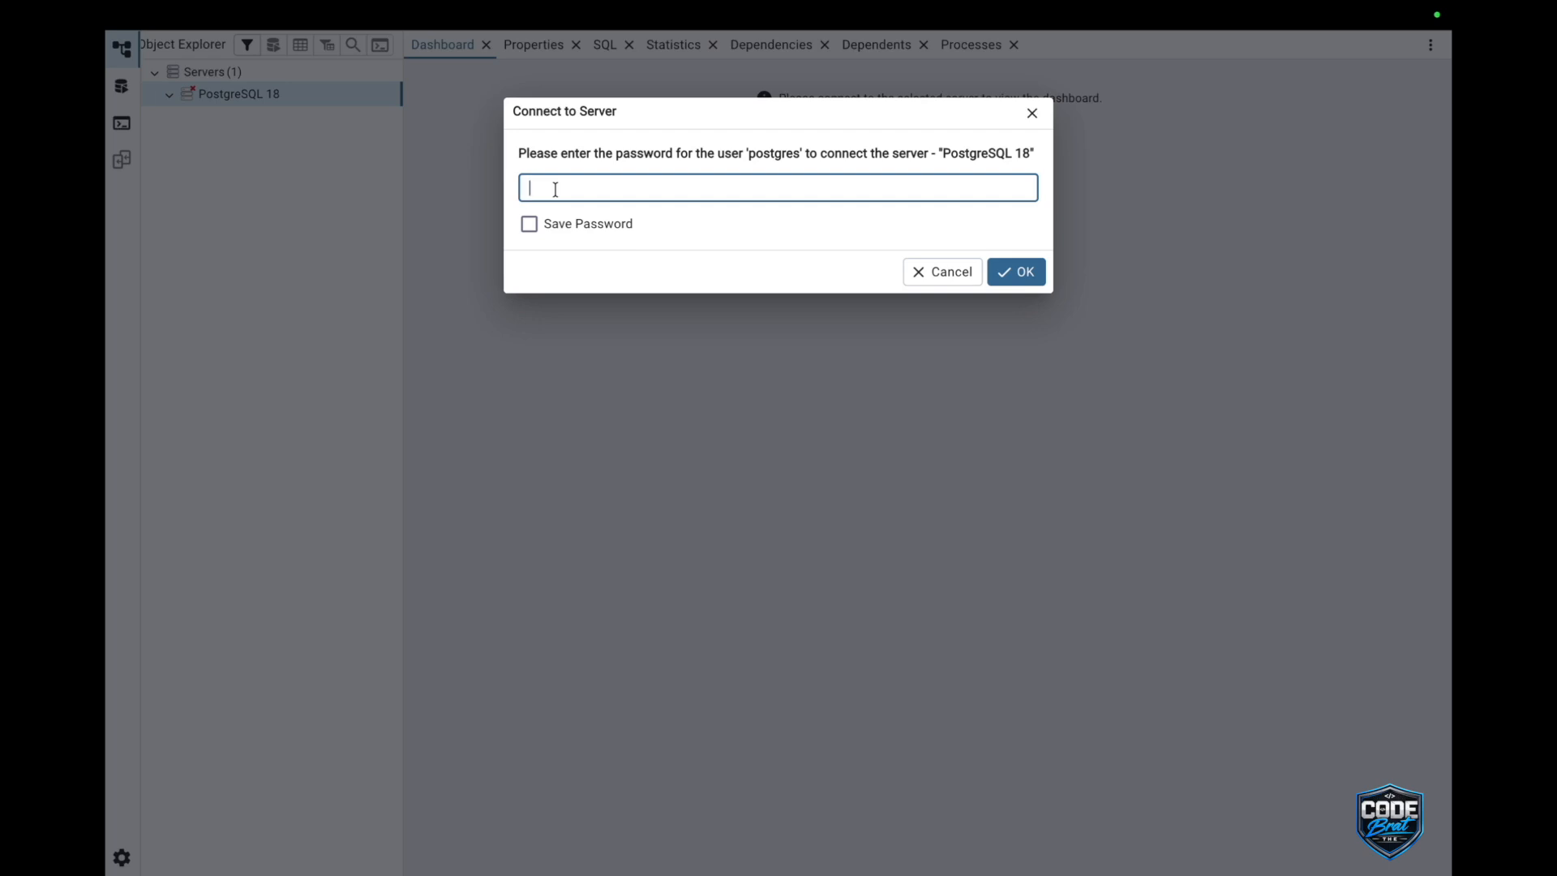
text(root12345)
click(529, 227)
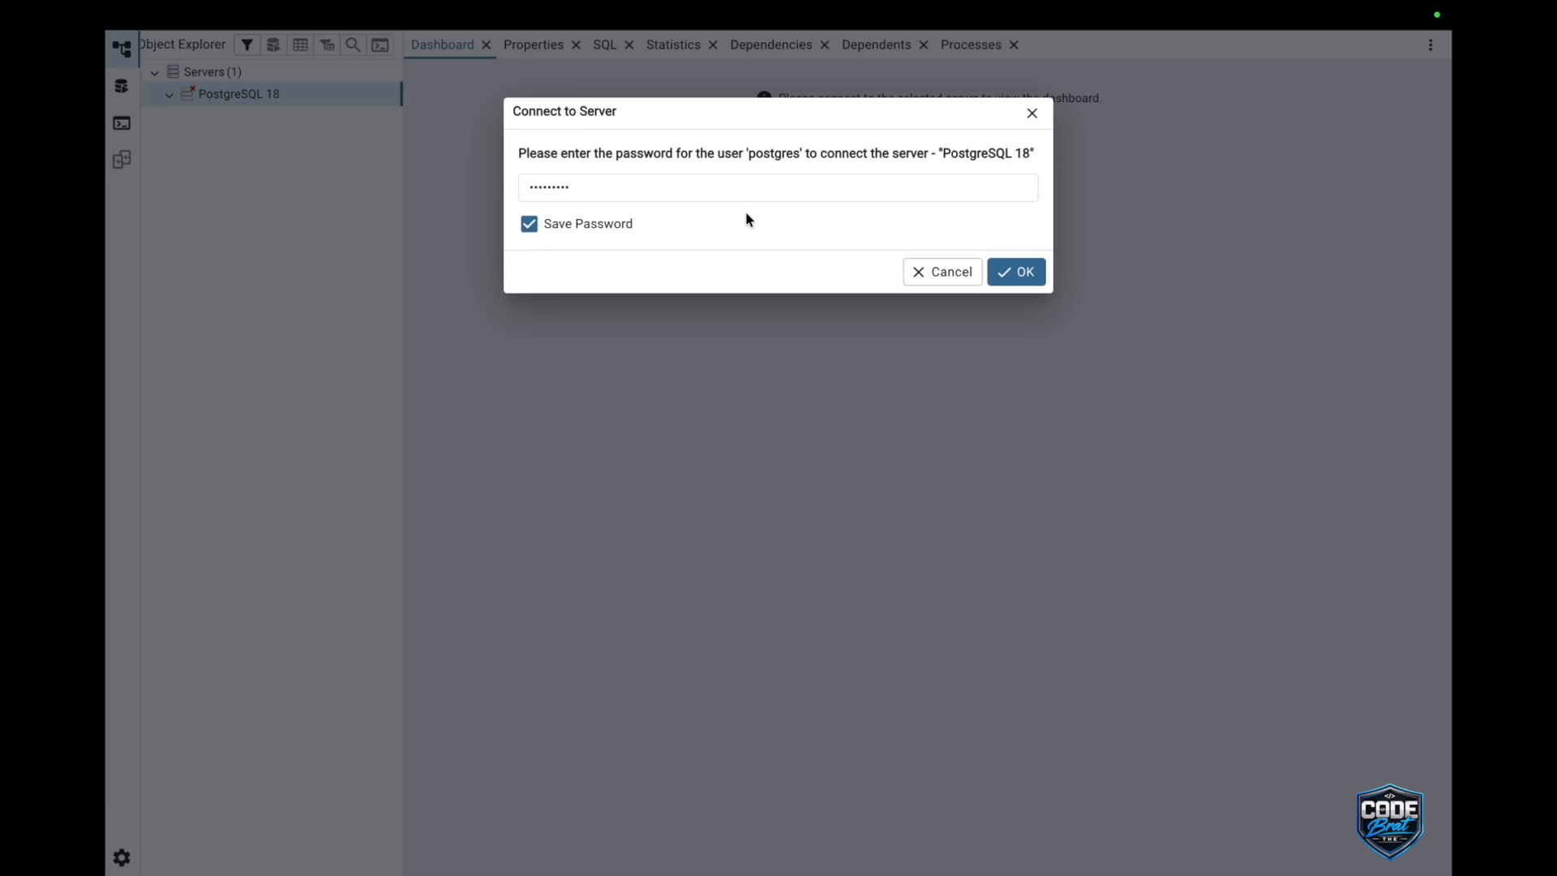
click(1029, 275)
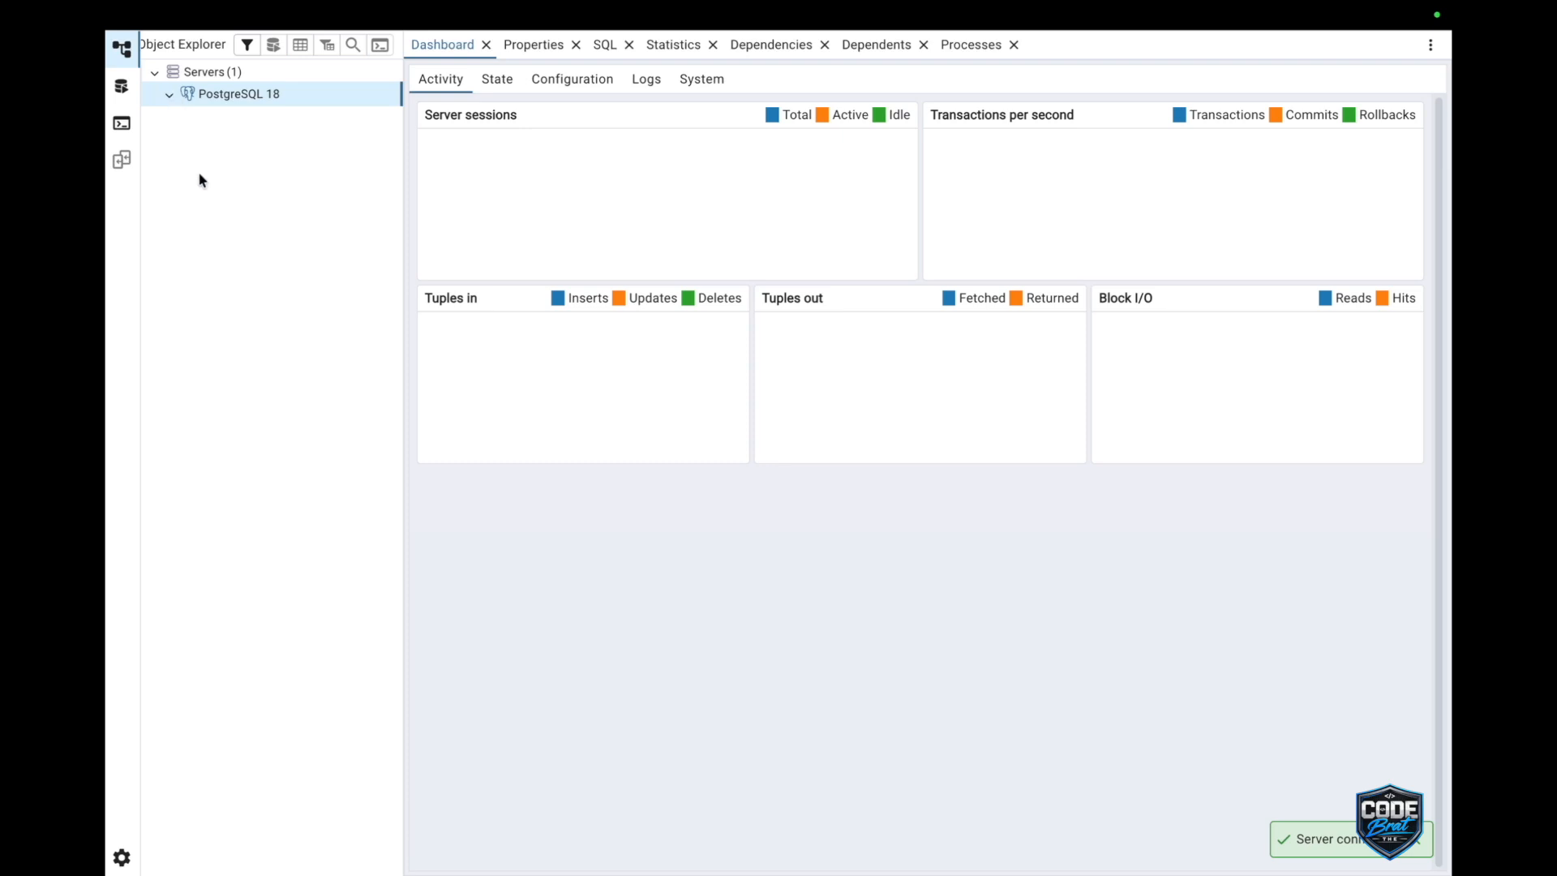
Expand the connected PostgreSQL 18 server in the object tree and look over the actions available for it.
click(172, 97)
click(205, 100)
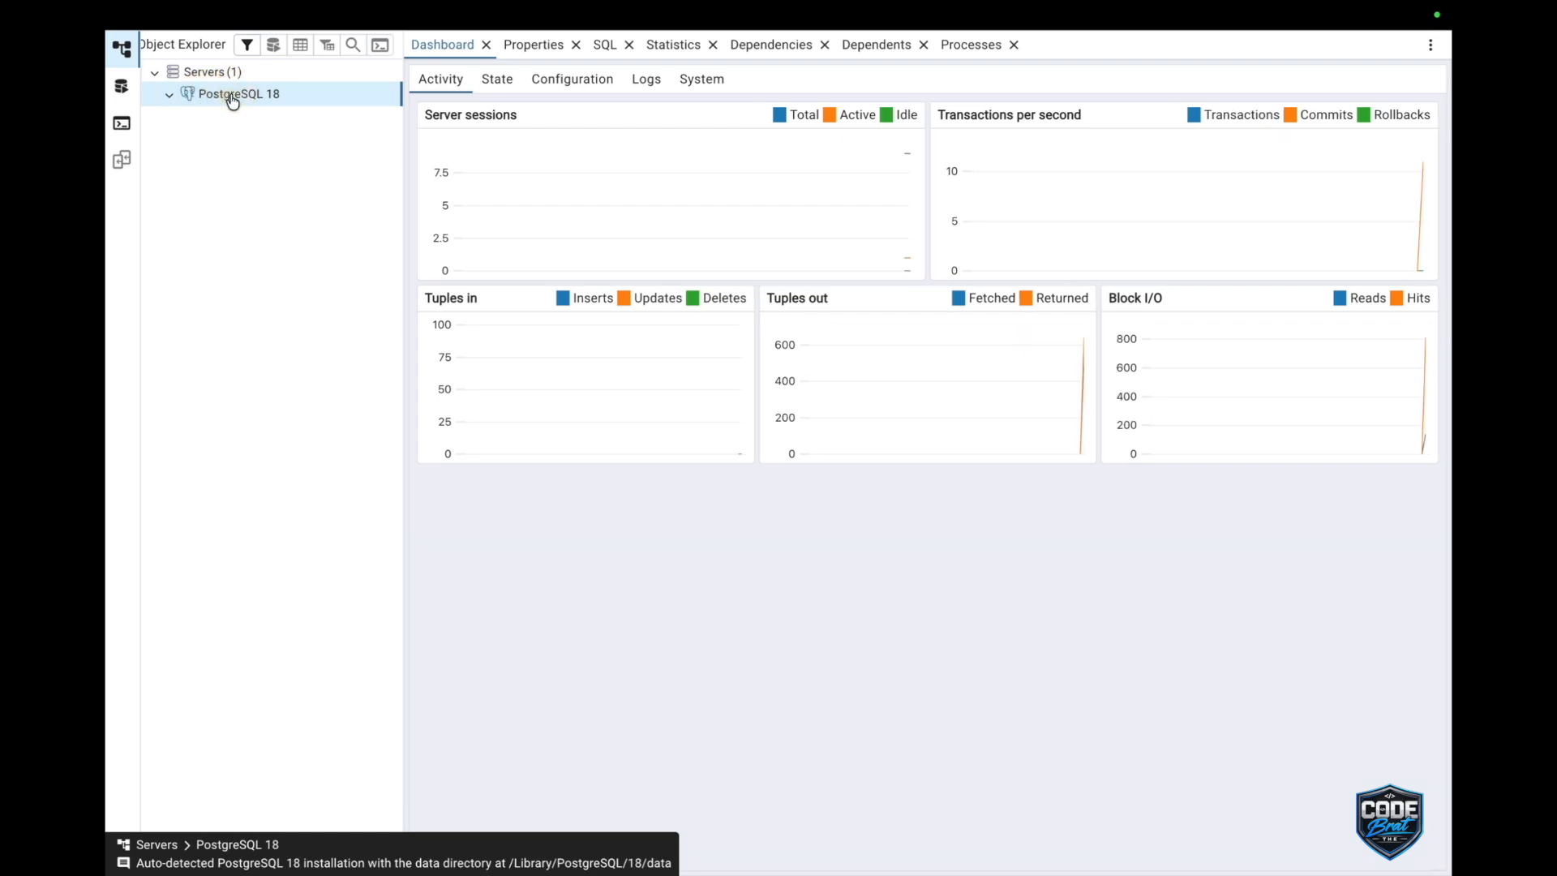
right_click(300, 107)
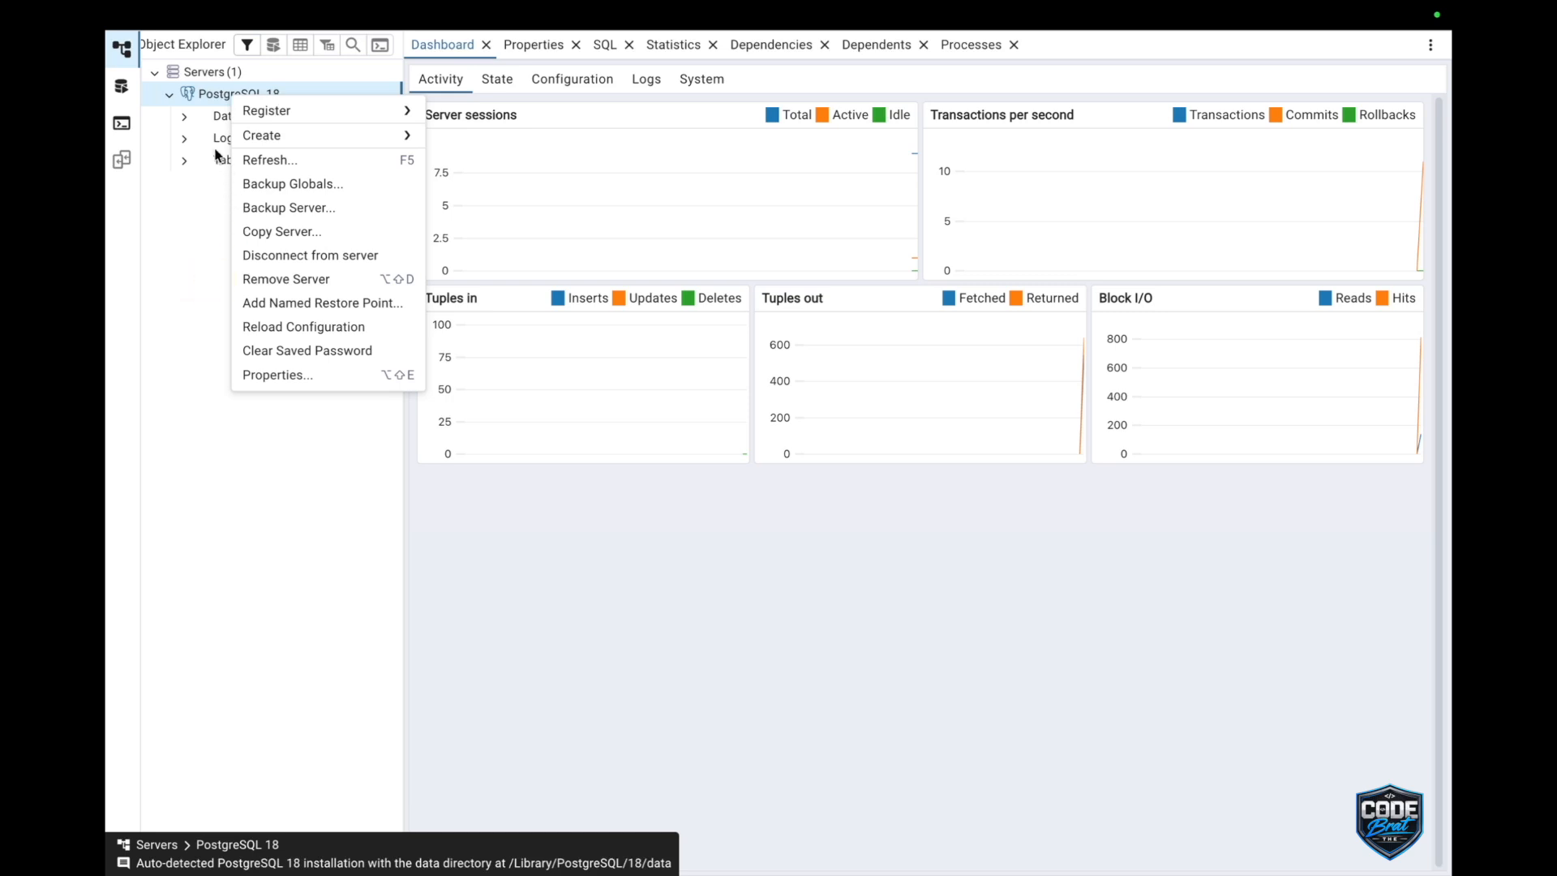
click(216, 247)
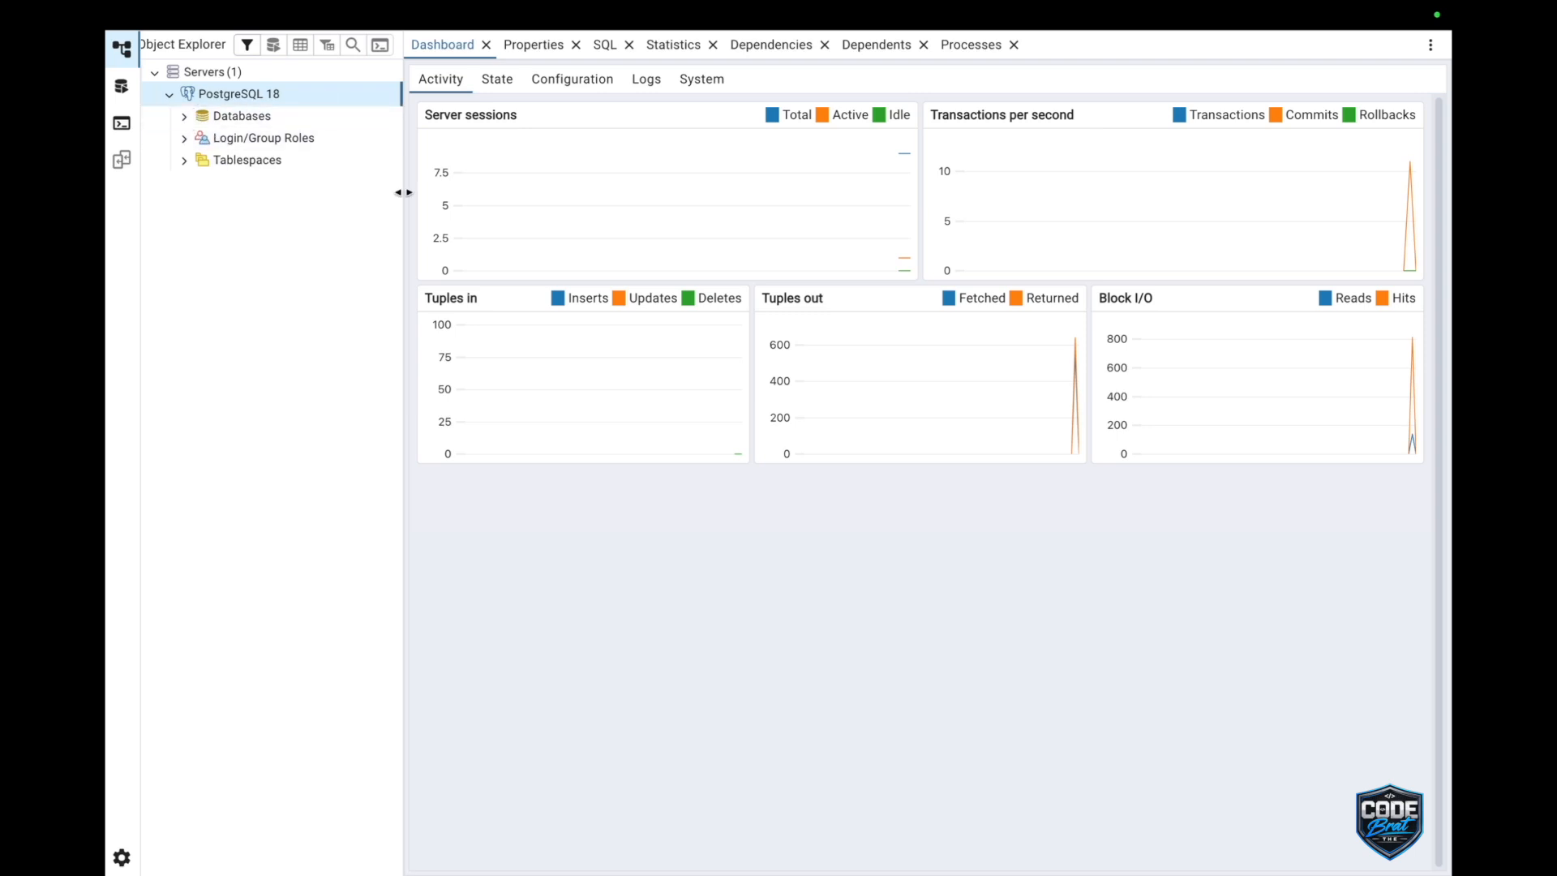
Expand the server's Databases group and the postgres database to show its object categories.
click(185, 119)
click(184, 118)
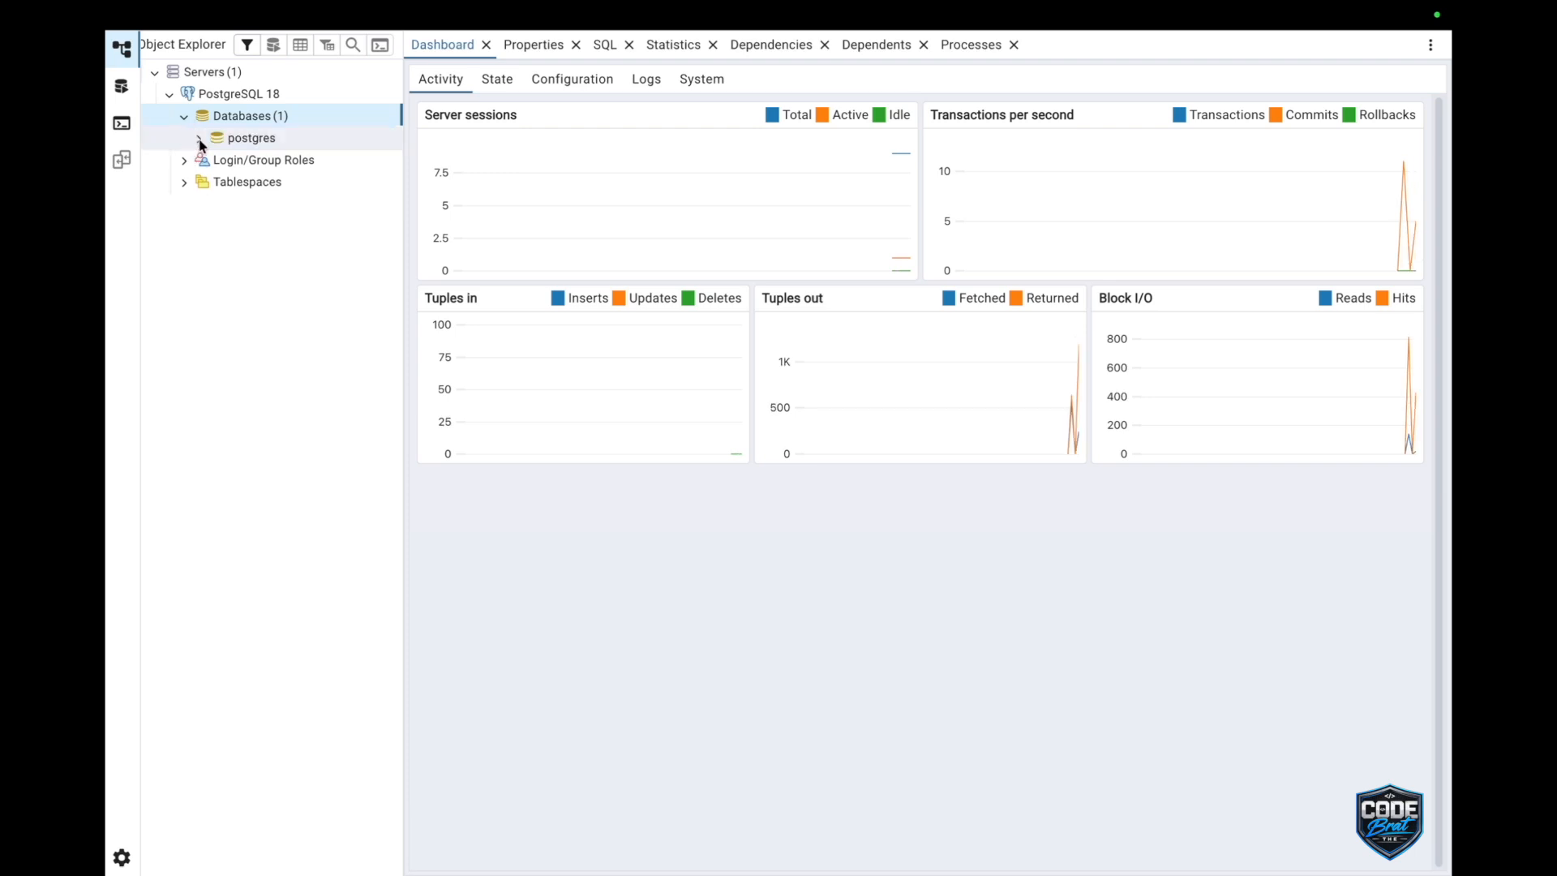
click(217, 151)
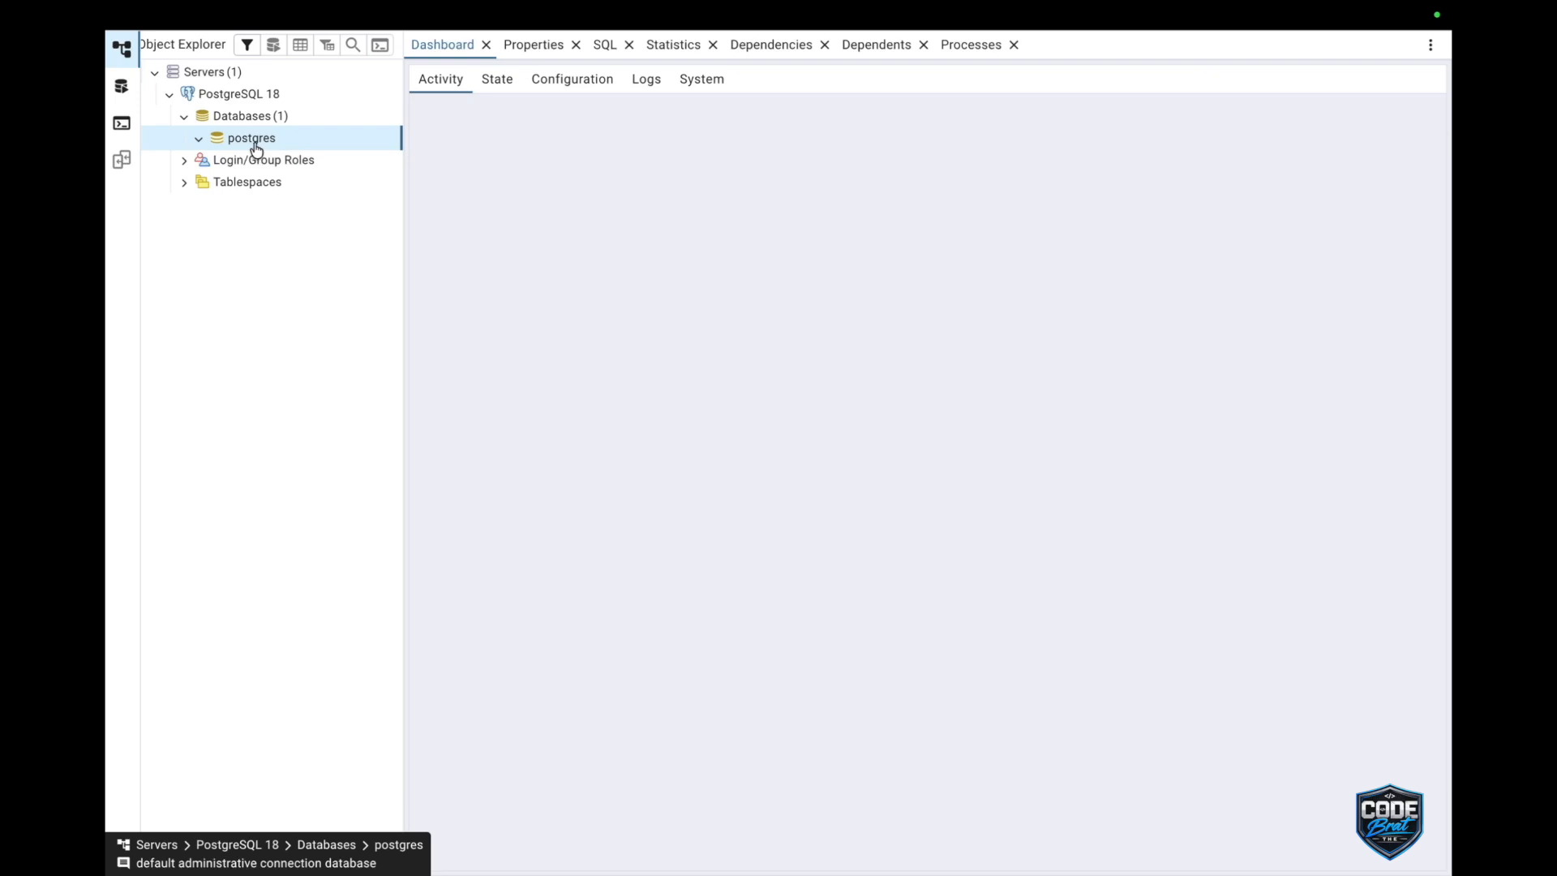
click(198, 142)
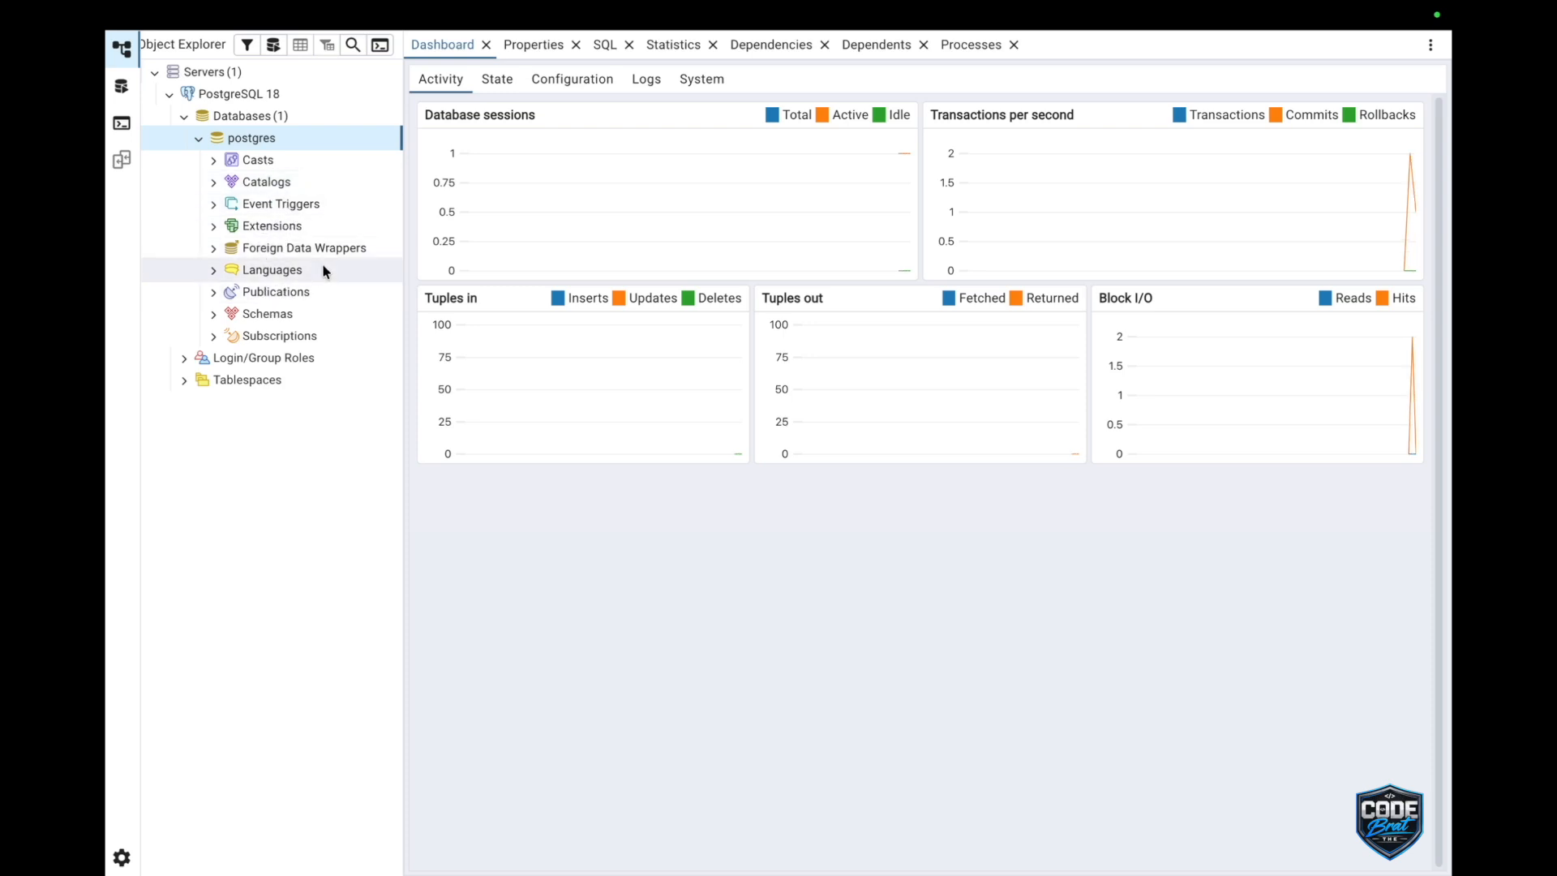
Expand the postgres database's Schemas group and open the public schema within it.
click(214, 315)
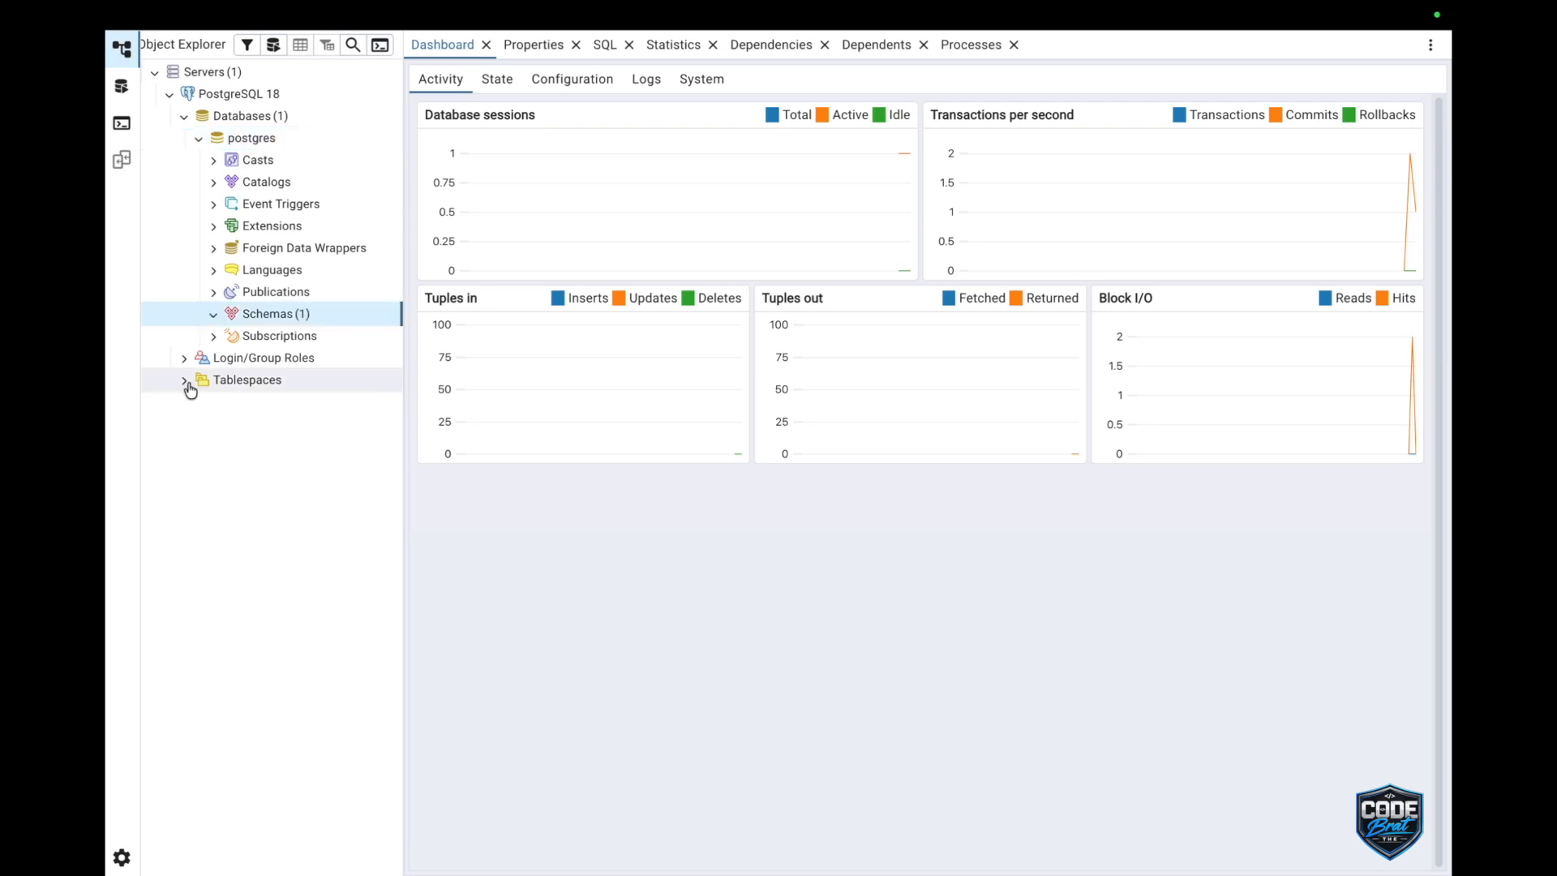
click(215, 314)
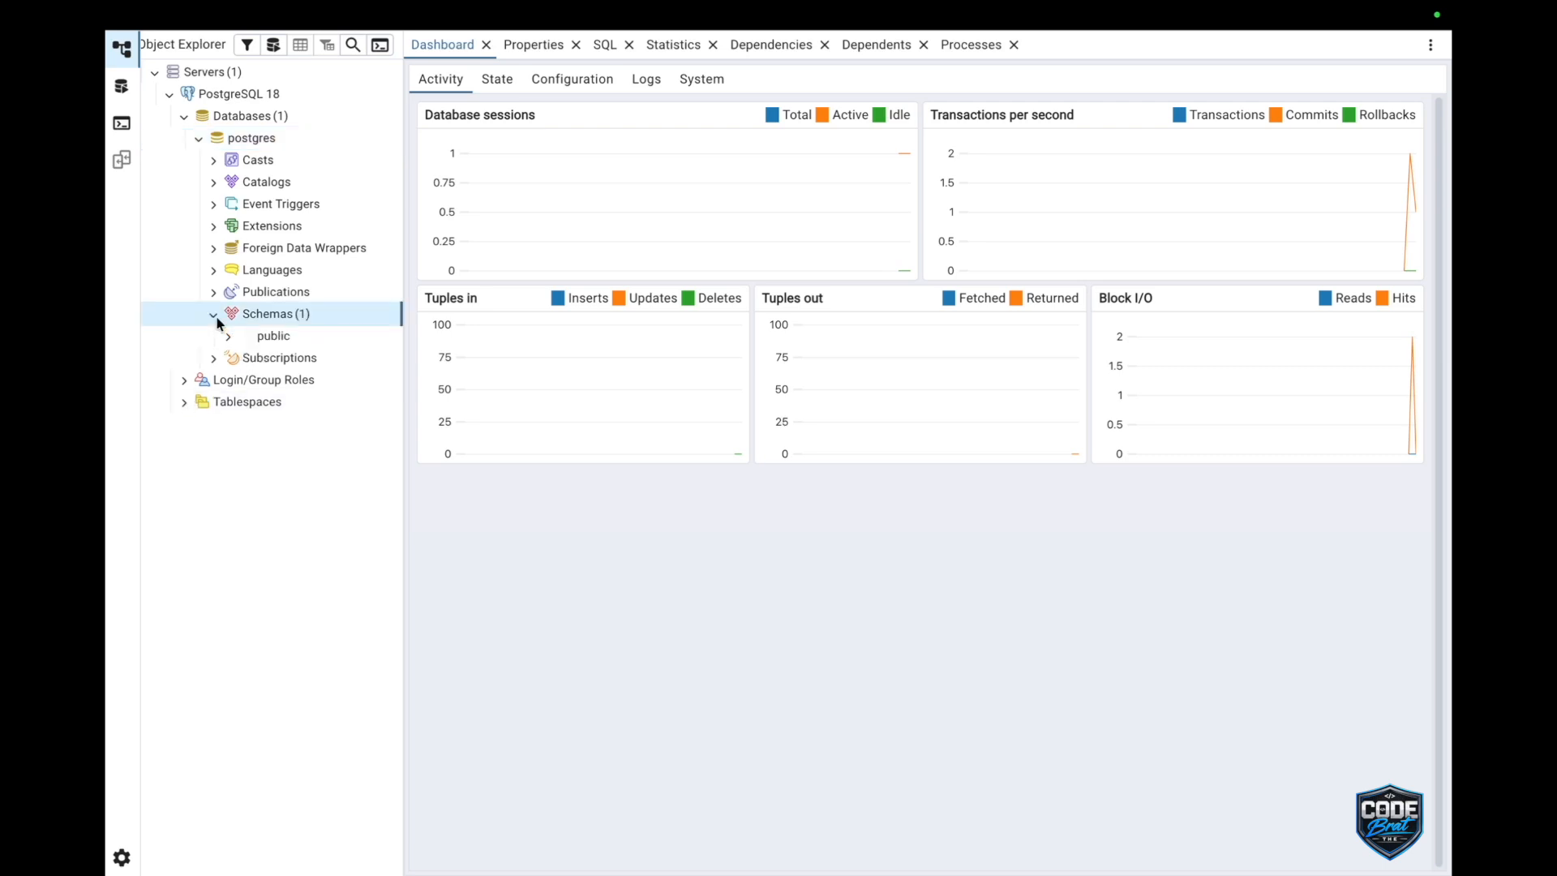
click(274, 338)
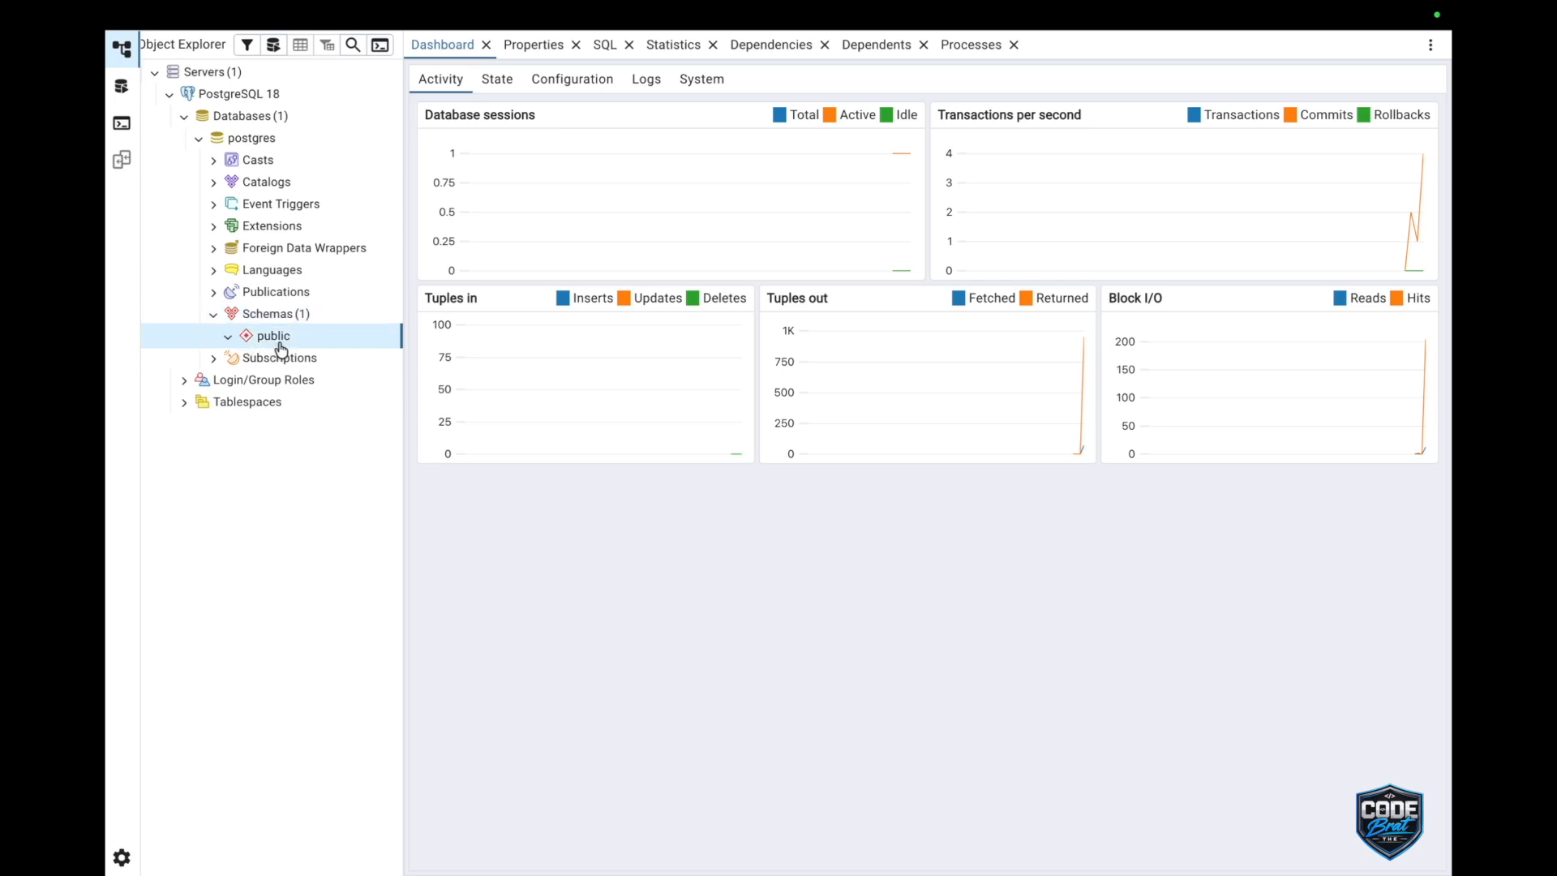
click(229, 339)
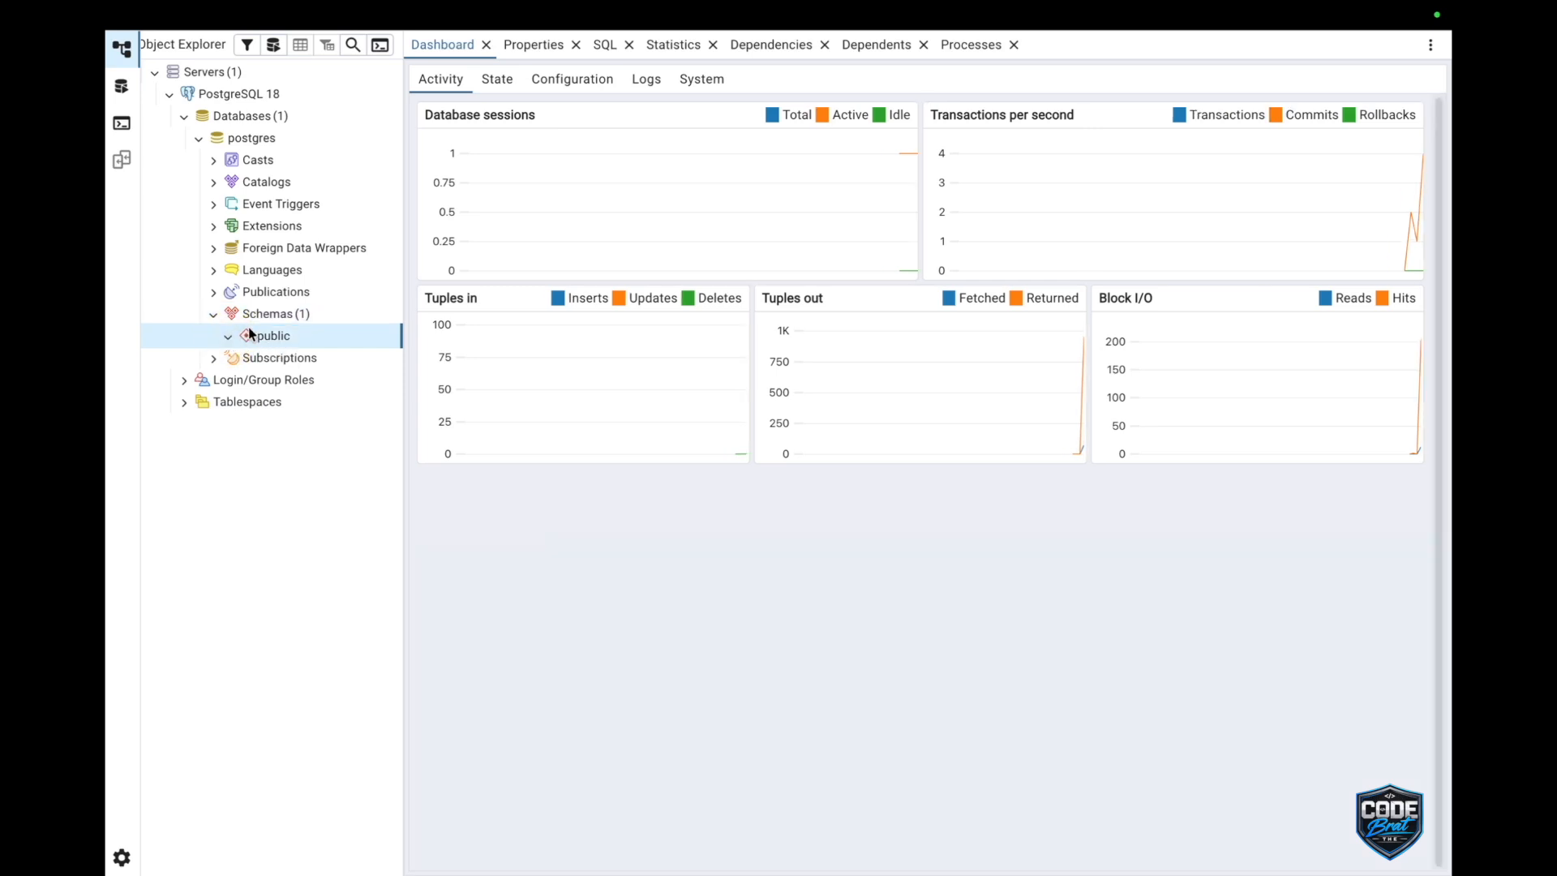